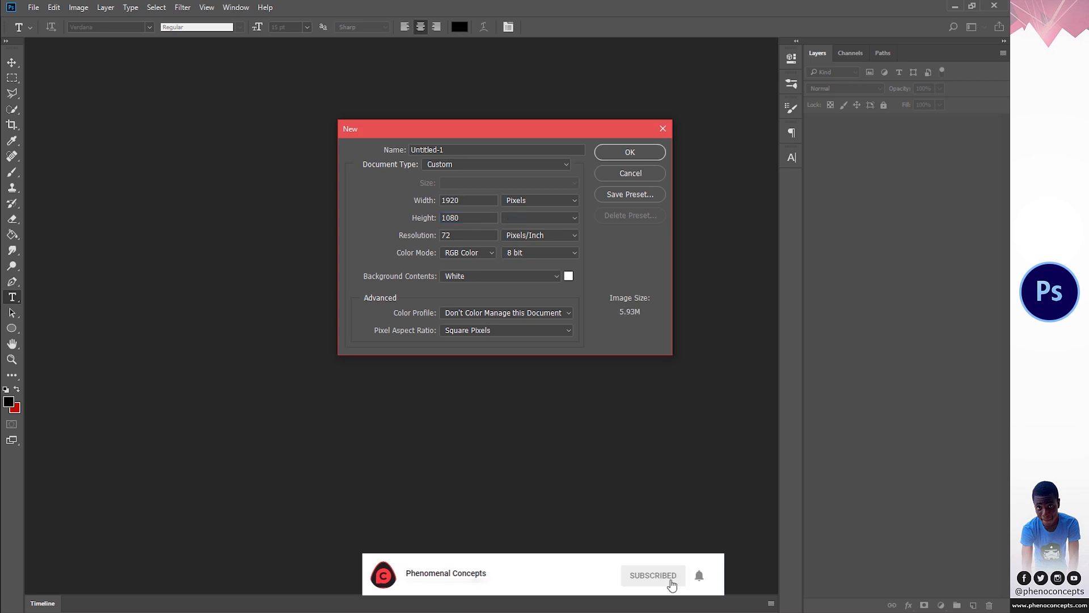
- Create a 1920 × 1080 px document at 72 pixels/inch in RGB Color and fit it to the screen
left_click(611, 152)
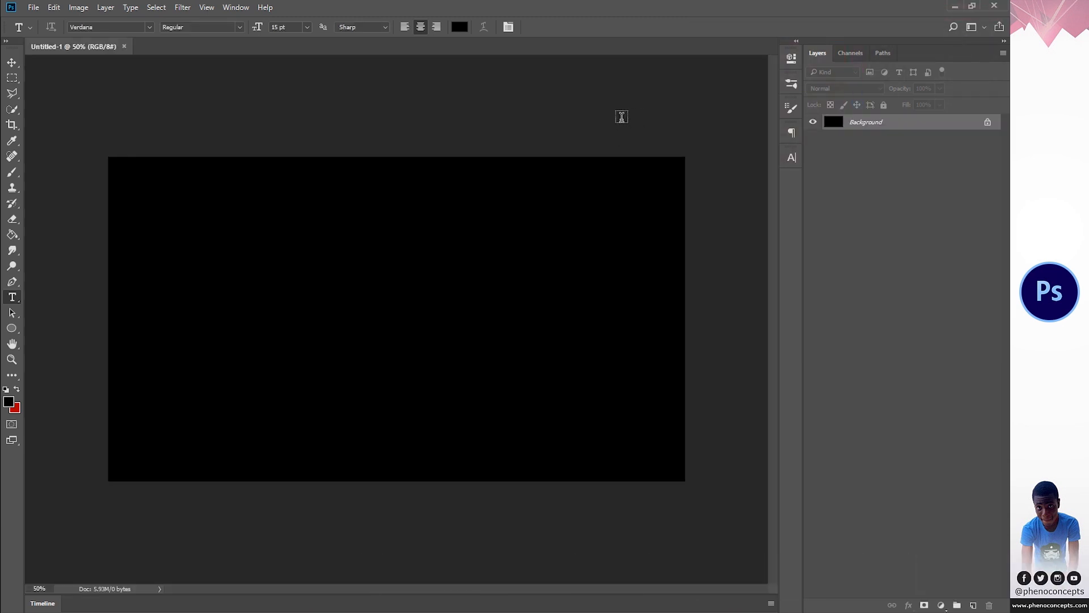
key("z")
left_click(335, 29)
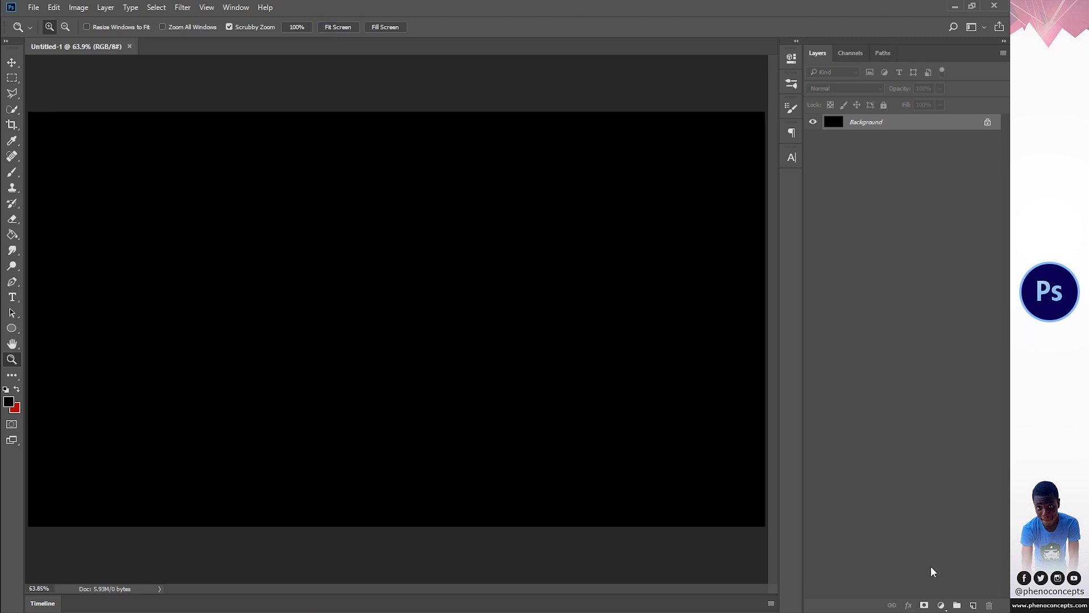
- Add a Solid Color fill layer in the red sampled from the background color swatch
left_click(940, 603)
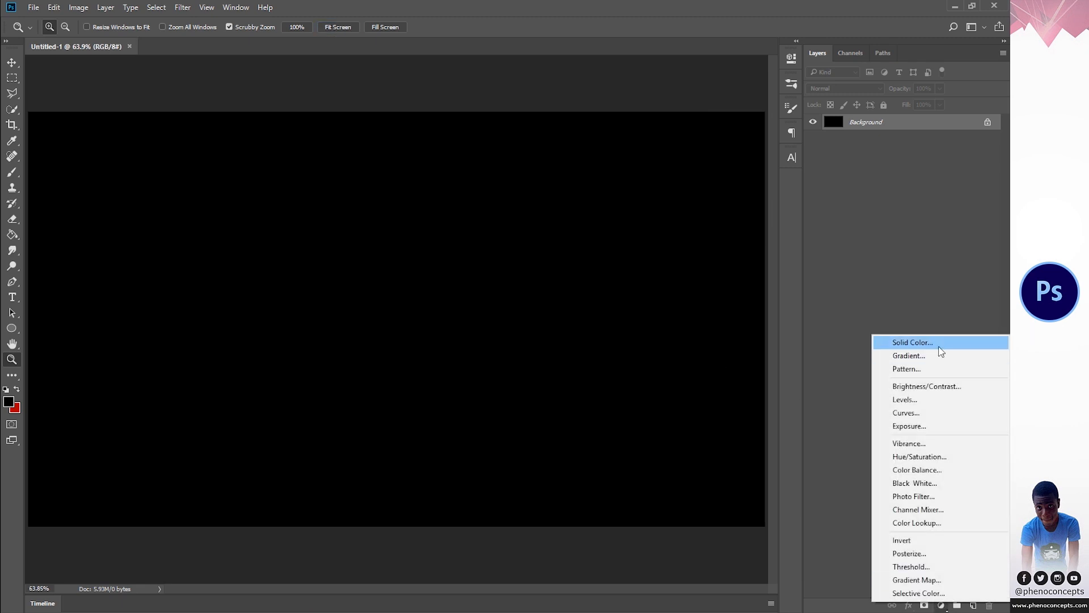
left_click(938, 342)
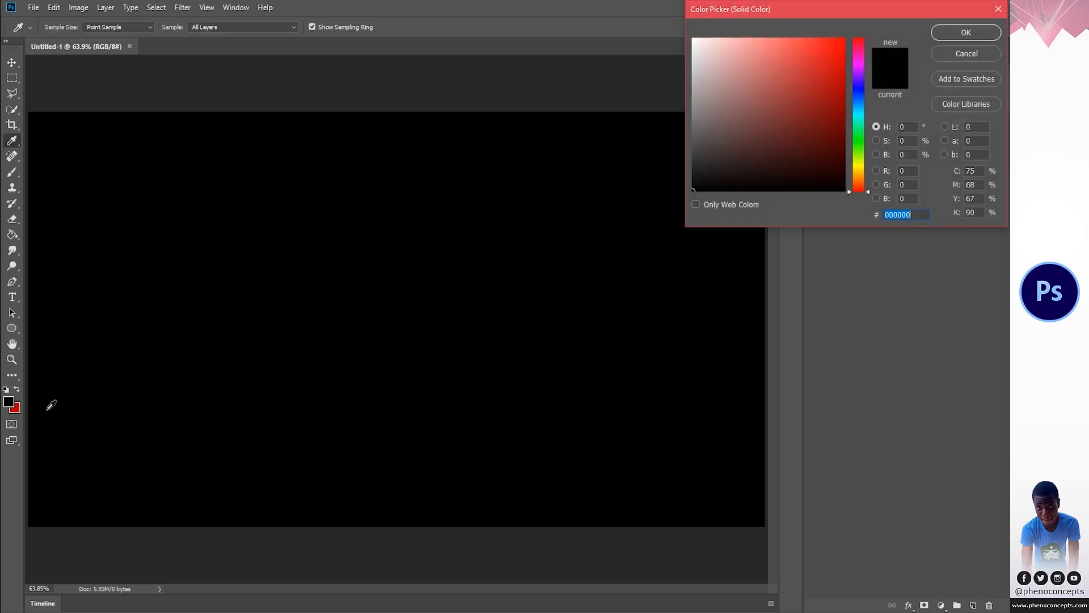
left_click(19, 408)
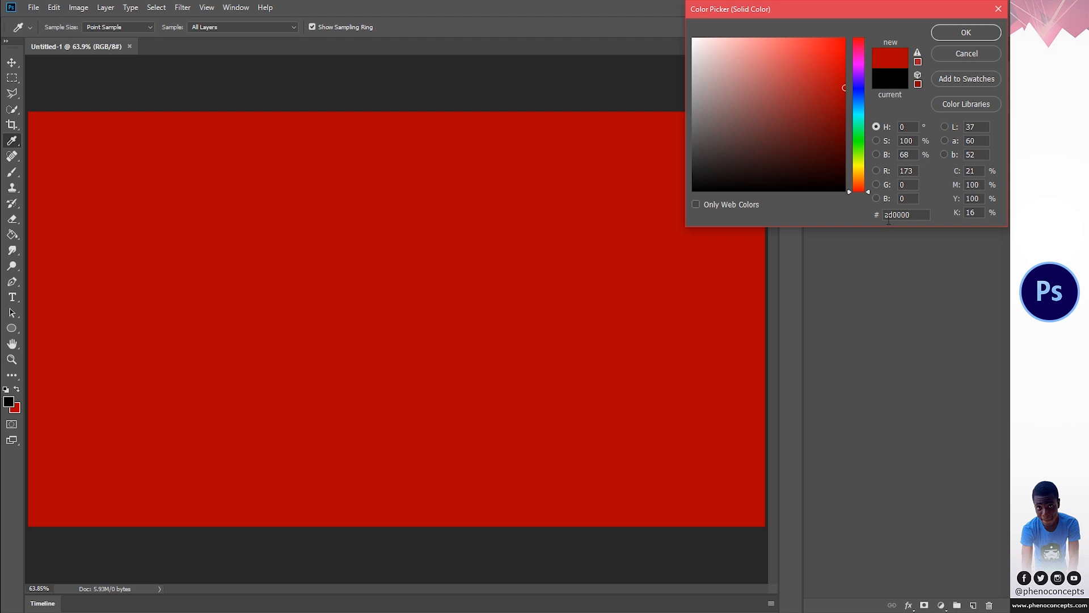
left_click(969, 34)
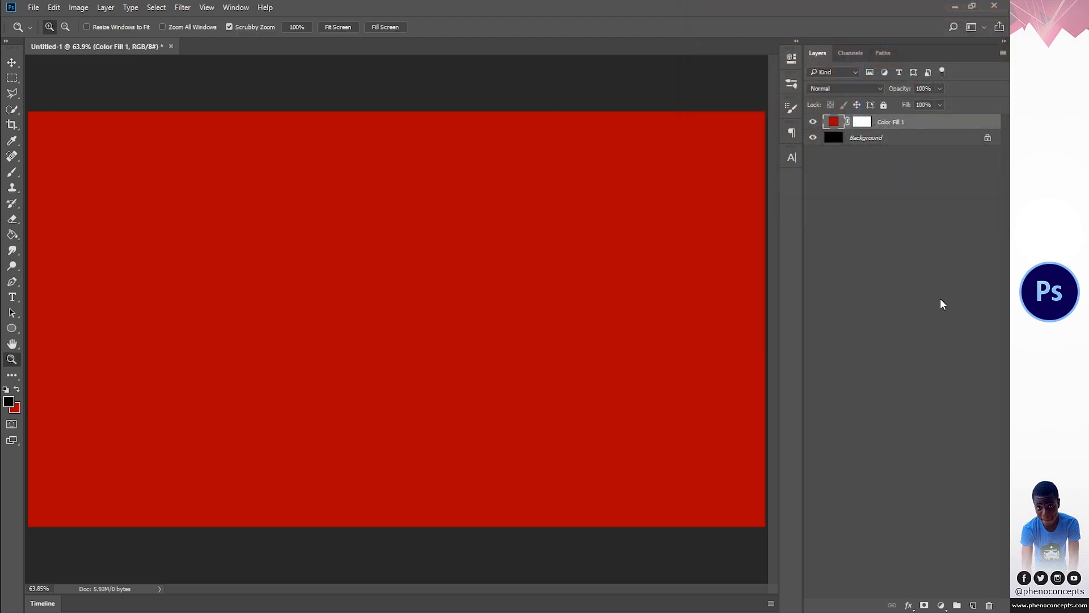
- Add a black-to-transparent Gradient fill layer with the Radial style and Reverse enabled
left_click(940, 605)
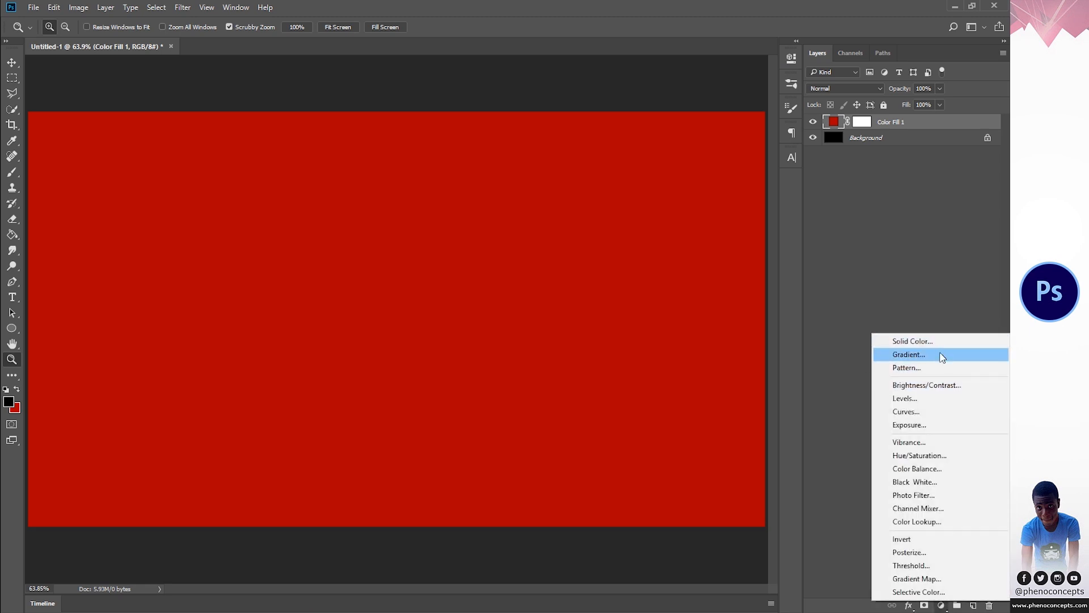
left_click(838, 256)
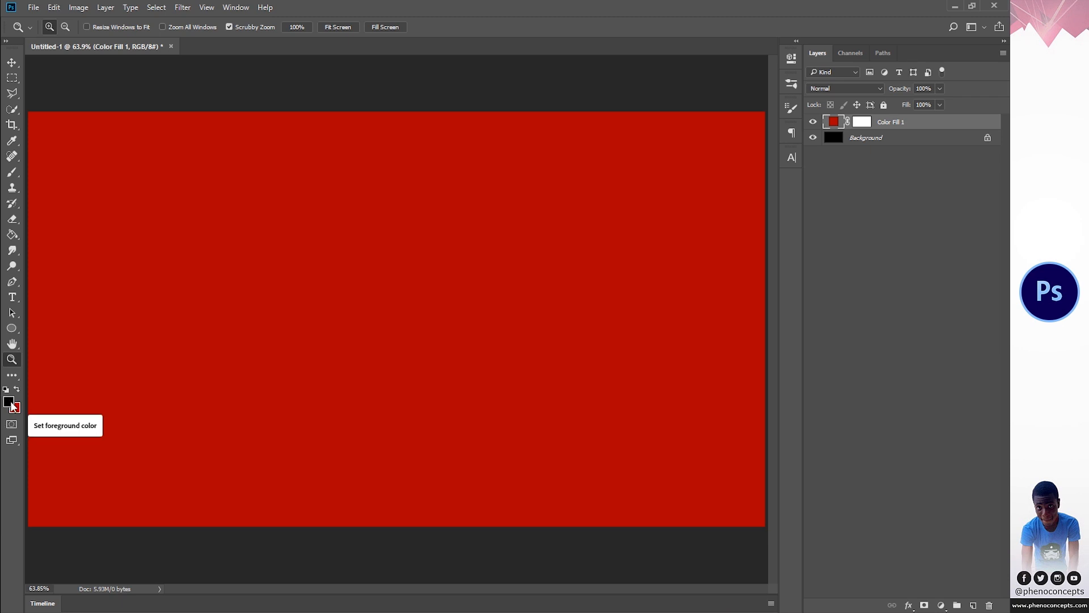
left_click(940, 606)
left_click(917, 359)
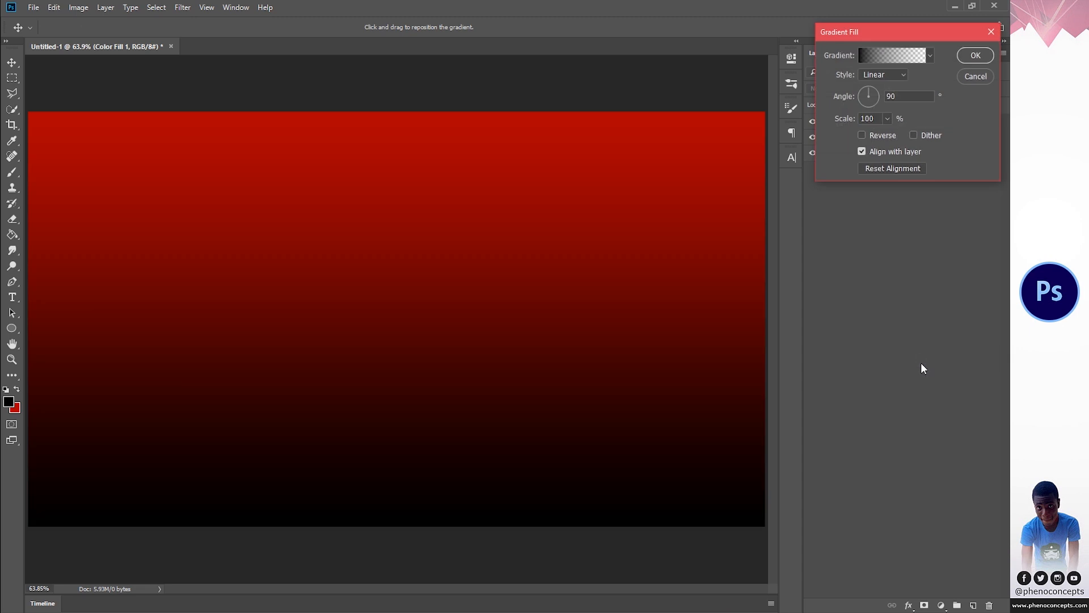
left_click(885, 74)
left_click(877, 98)
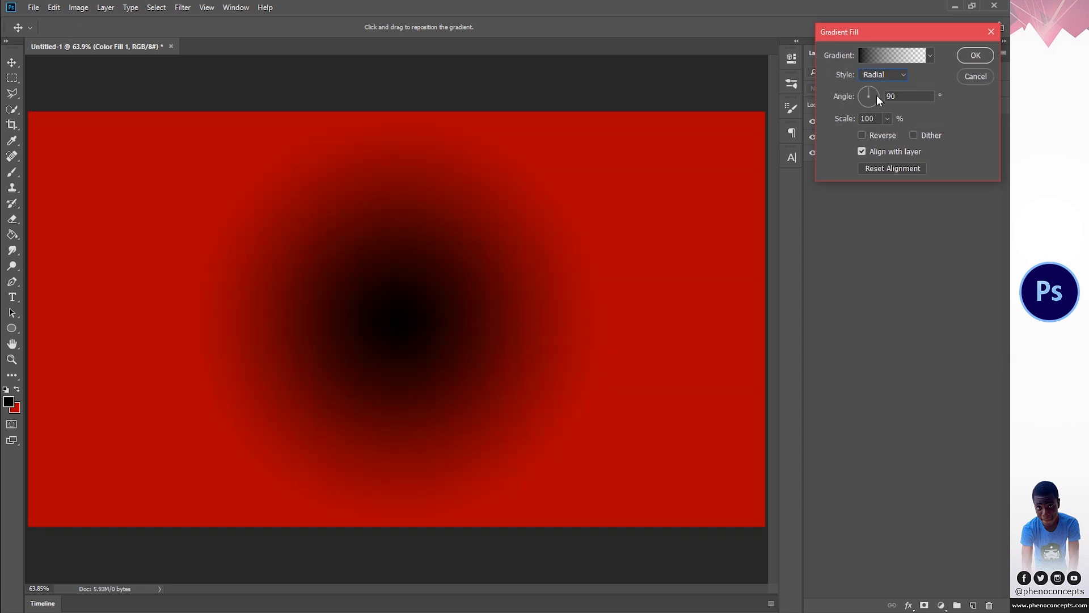
left_click(862, 135)
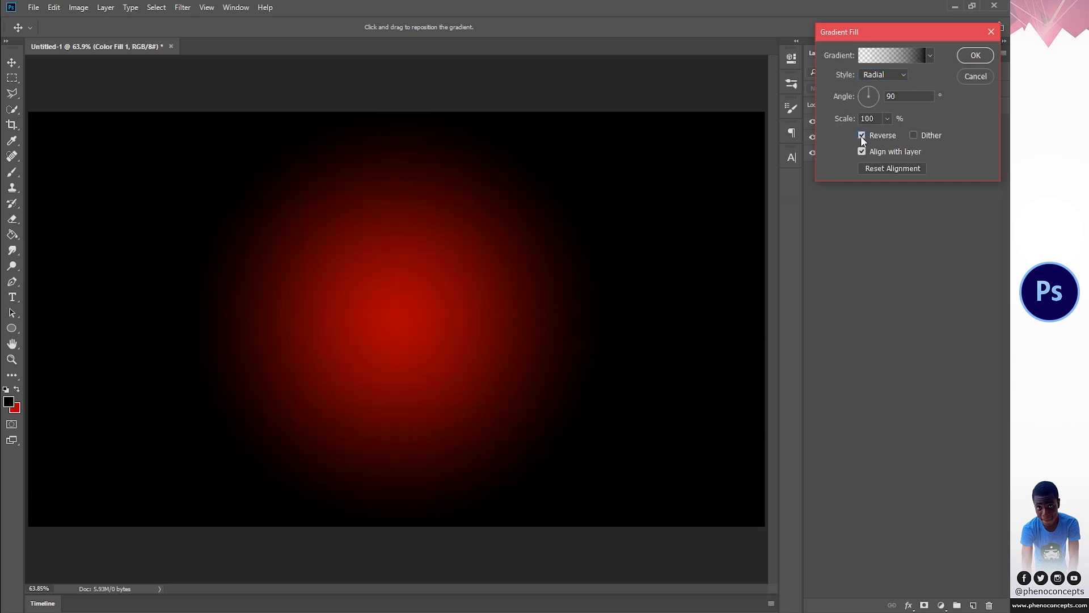
- Set the gradient's scale to 500% and move its bright center up near the canvas's upper edge
double_click(877, 118)
type("500")
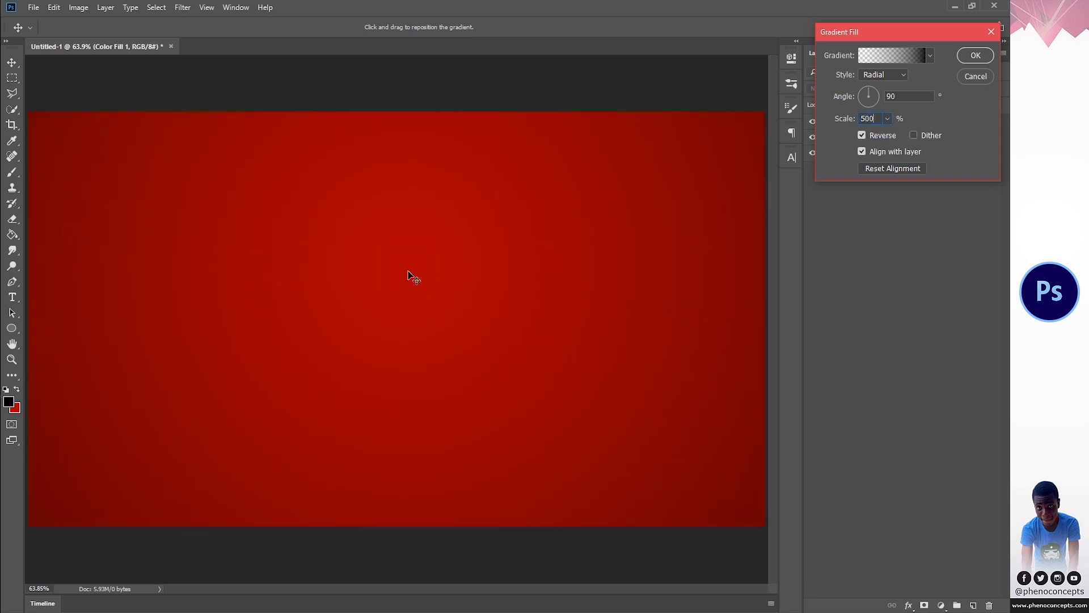
left_click_drag(405, 273, 412, 146)
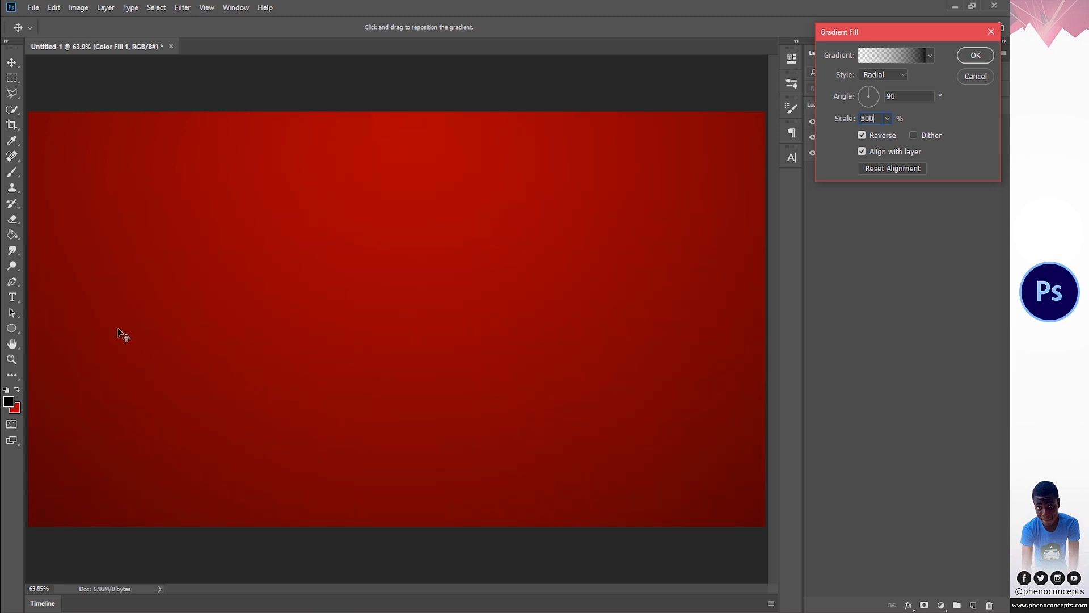
left_click(974, 56)
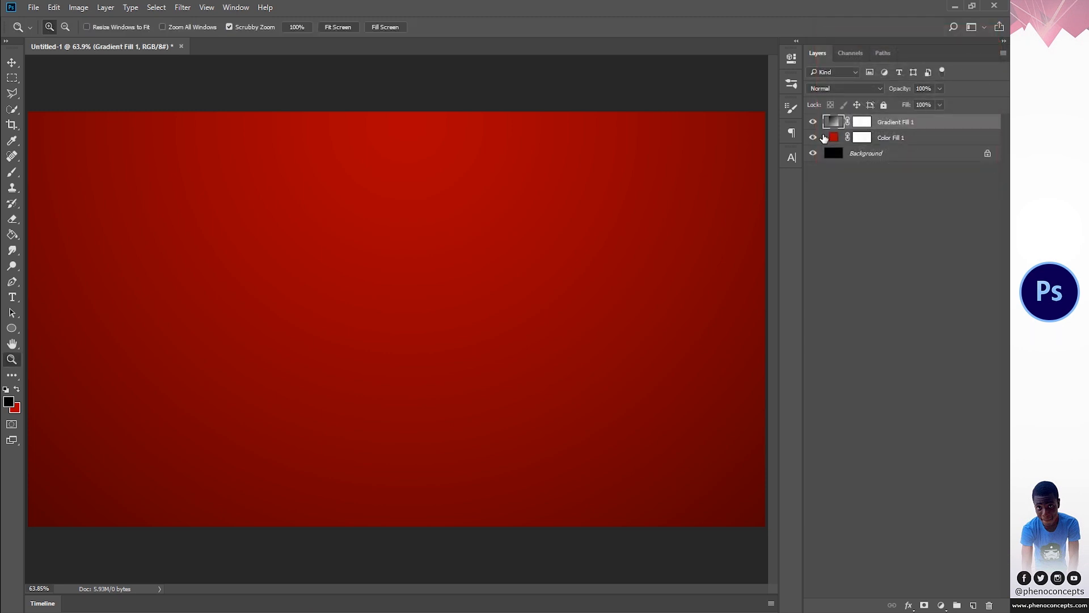
- Duplicate the gradient fill layer, set the copy's opacity to 50% and compare the image with it hidden and shown
key("ctrl+j")
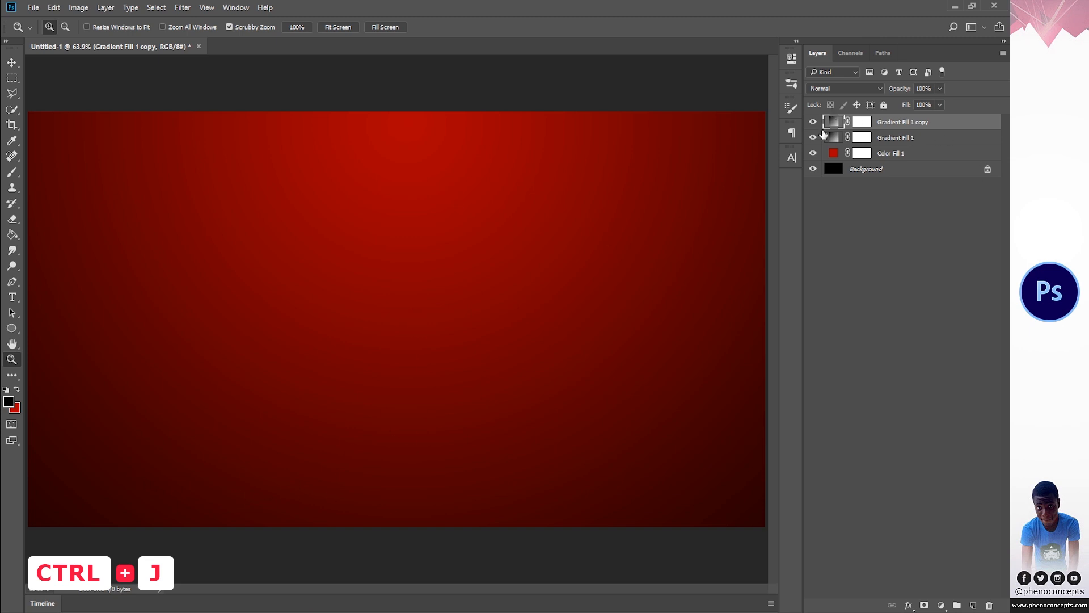
double_click(832, 124)
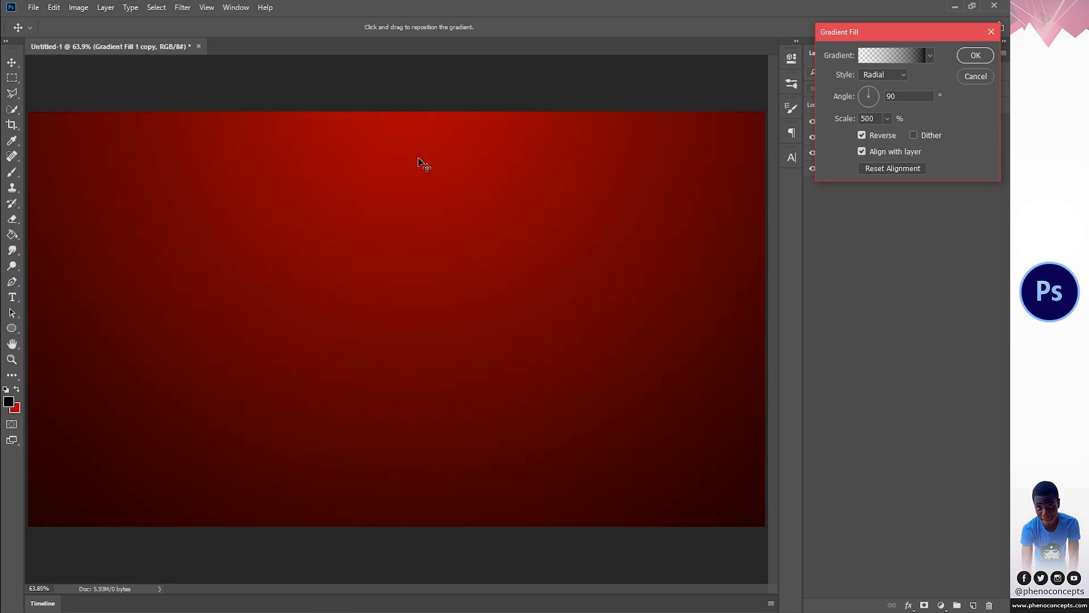
left_click(973, 56)
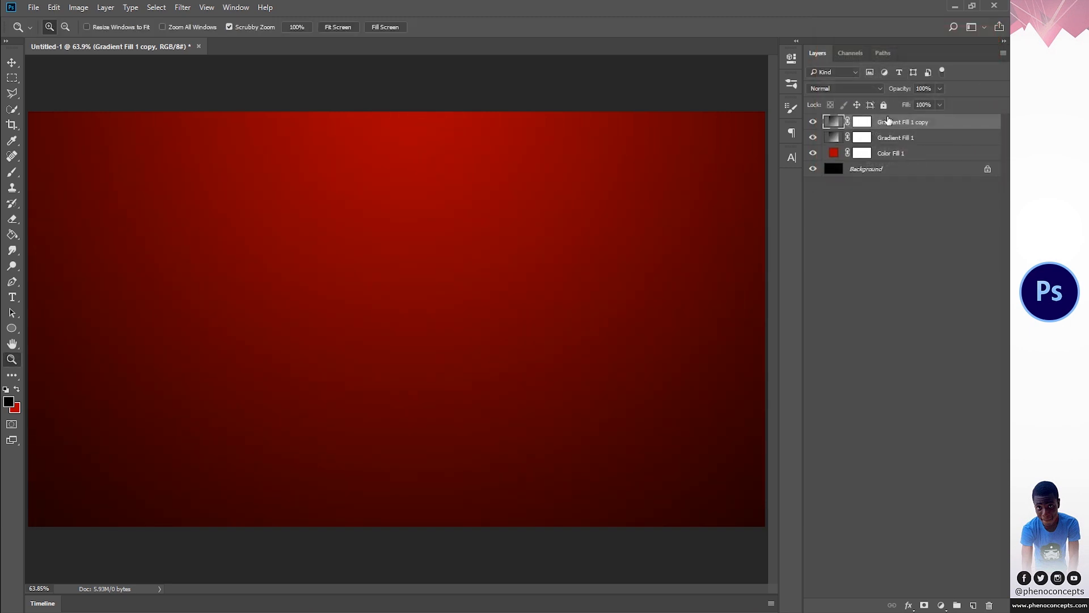
left_click(923, 89)
type("50")
left_click(813, 123)
left_click(813, 123)
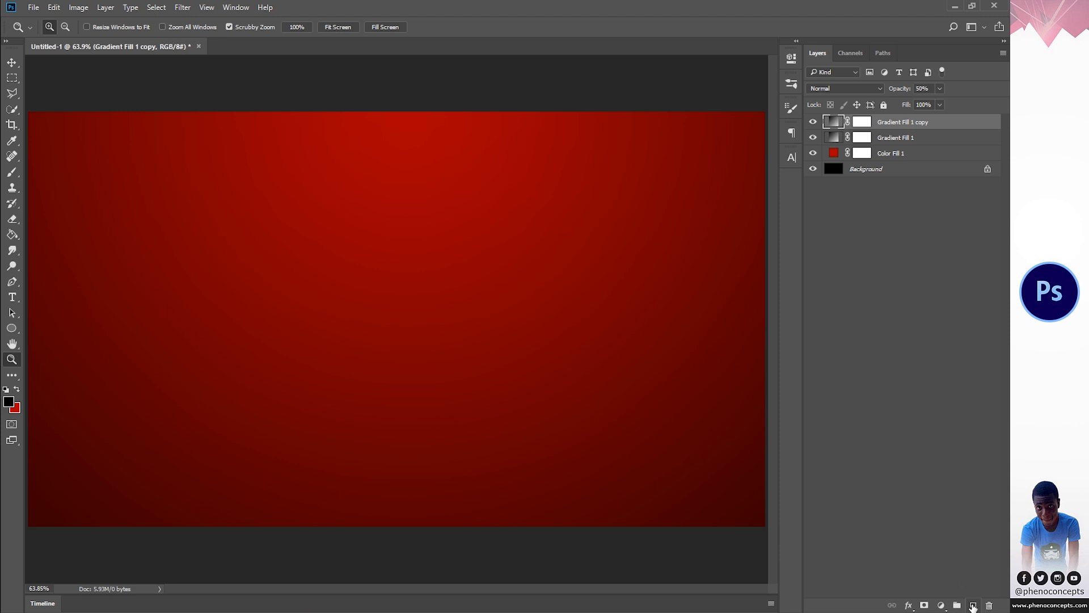
- Add a new empty layer above the gradients and set the foreground color to white for the Brush tool
left_click(973, 605)
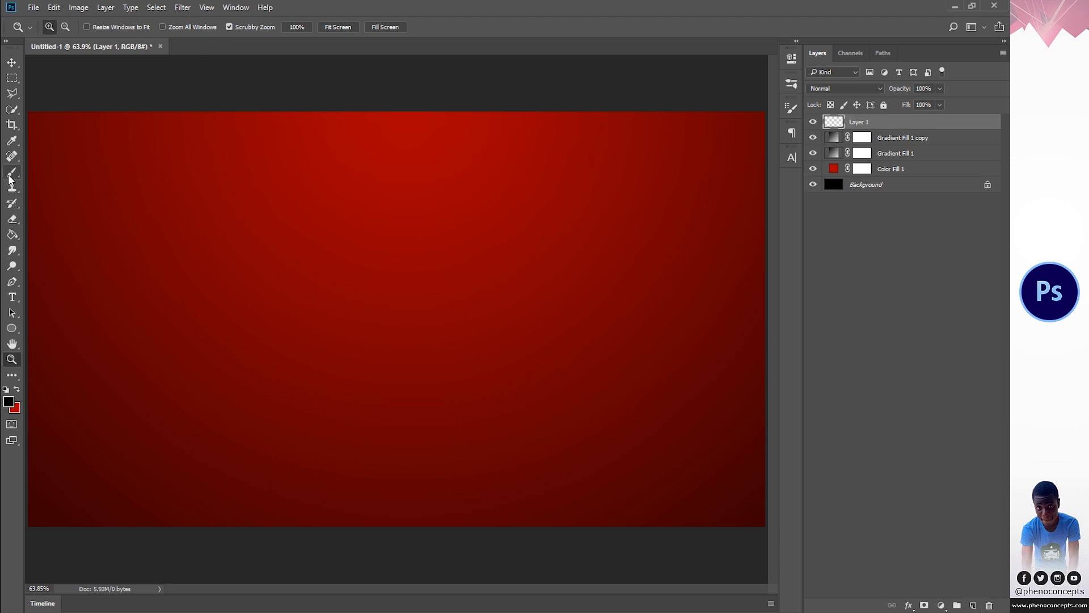
key("b")
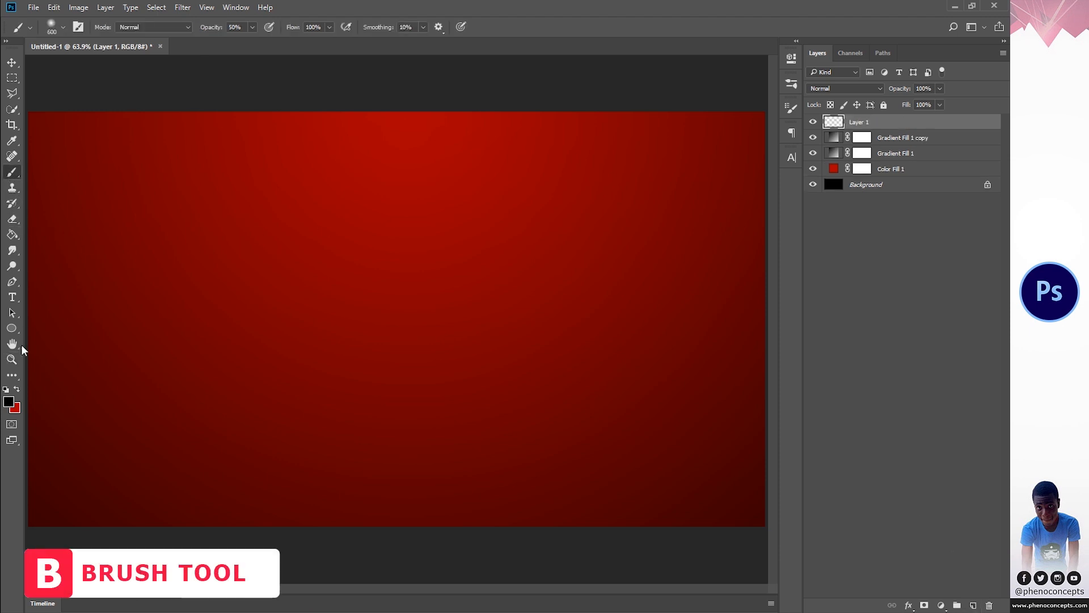
left_click(9, 407)
left_click(734, 107)
left_click(967, 32)
- Try a large soft white stroke across the canvas, undo it, and reduce the brush size to 125 px
mouse_move(282, 208)
left_mouse_down()
mouse_move(363, 248)
mouse_move(474, 367)
left_mouse_up()
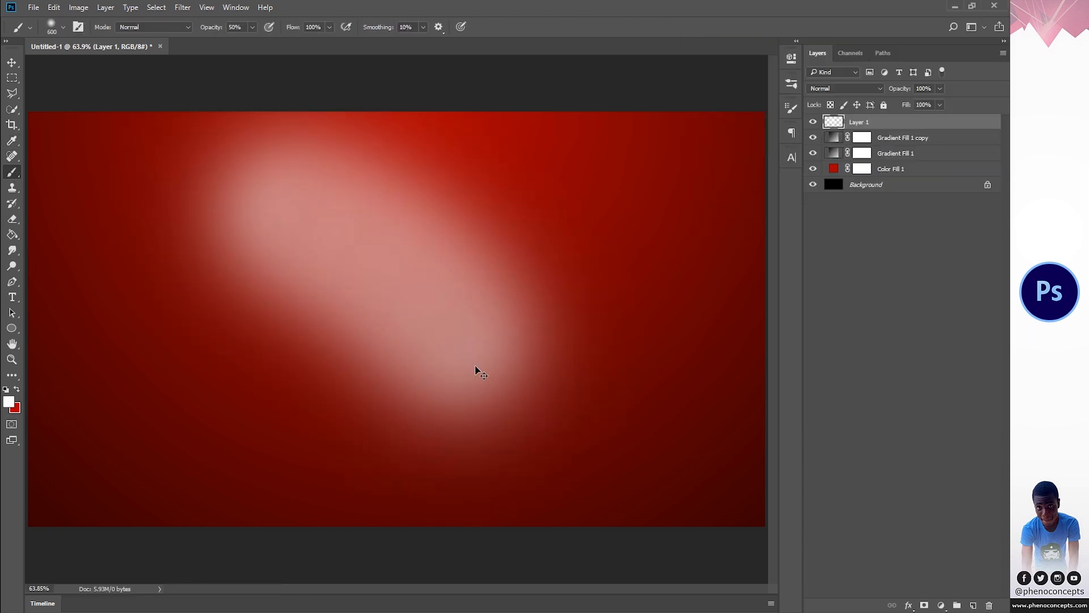
key("ctrl+z")
key("bracketleft")
key("bracketleft")
key("bracketleft")
key("bracketleft")
key("bracketleft")
key("bracketleft")
key("bracketleft")
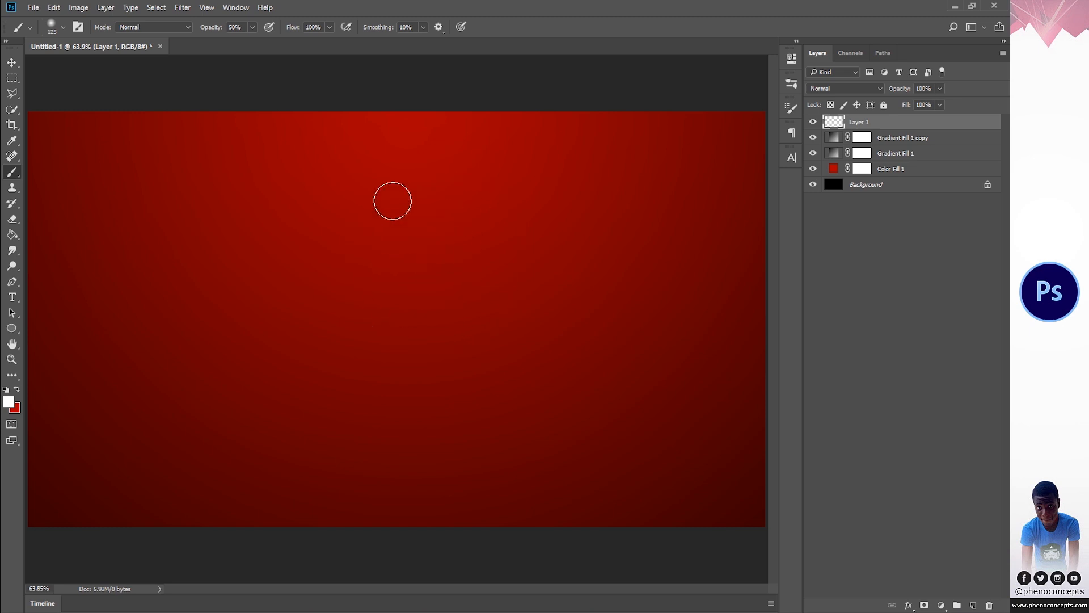
- Choose the Soft Round brush, try a looping stroke and undo it, and set the brush opacity to 100%
right_click(392, 201)
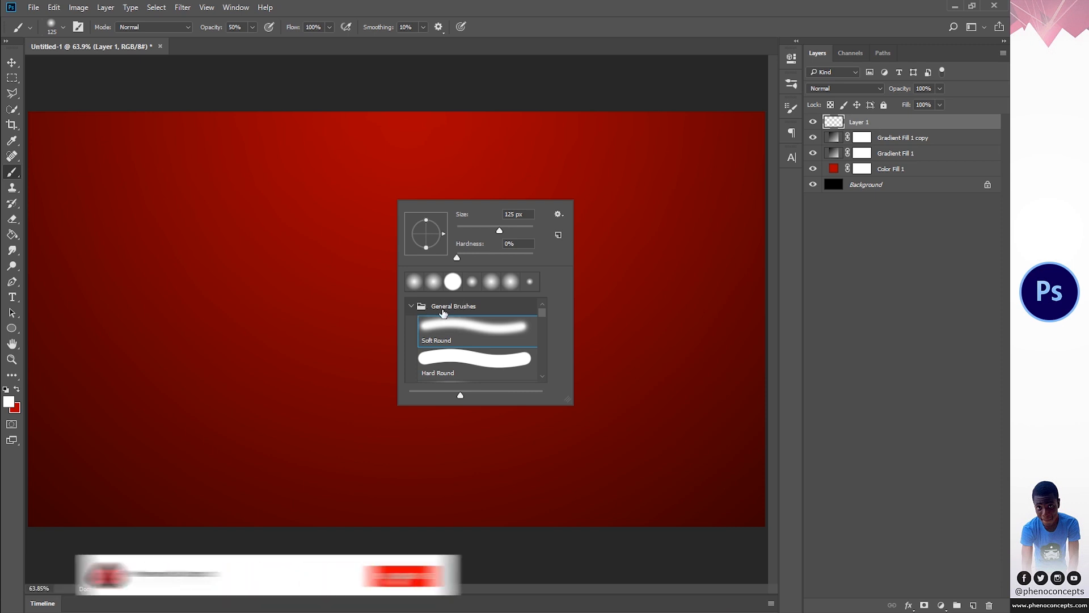
left_click(459, 332)
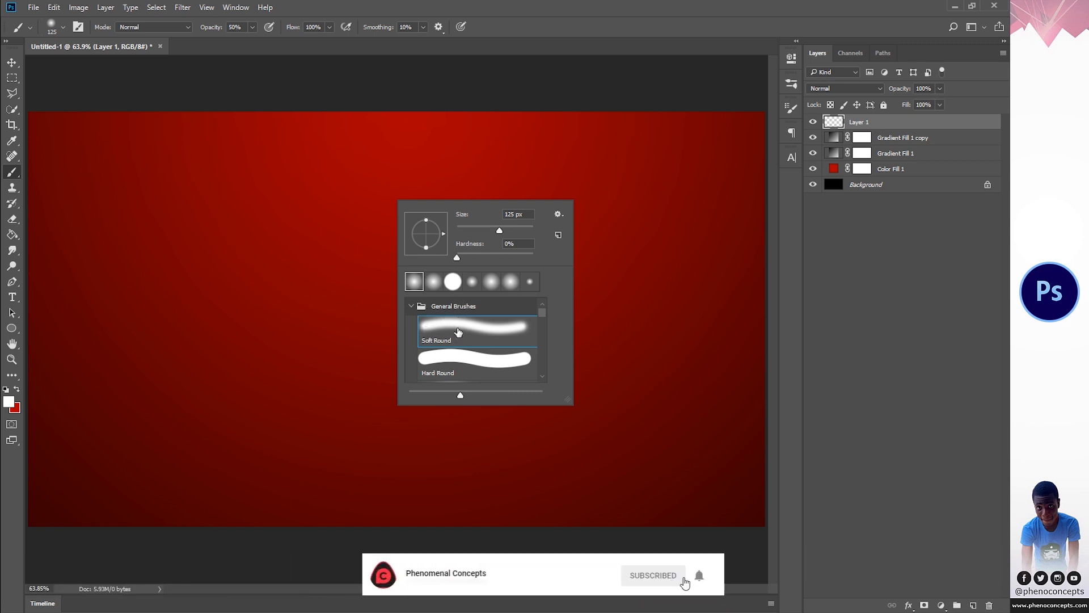
mouse_move(332, 170)
left_mouse_down()
mouse_move(355, 261)
mouse_move(461, 277)
mouse_move(513, 399)
mouse_move(350, 358)
mouse_move(410, 244)
mouse_move(470, 322)
mouse_move(365, 315)
mouse_move(417, 242)
mouse_move(454, 340)
mouse_move(386, 280)
mouse_move(479, 296)
mouse_move(381, 272)
mouse_move(462, 301)
left_mouse_up()
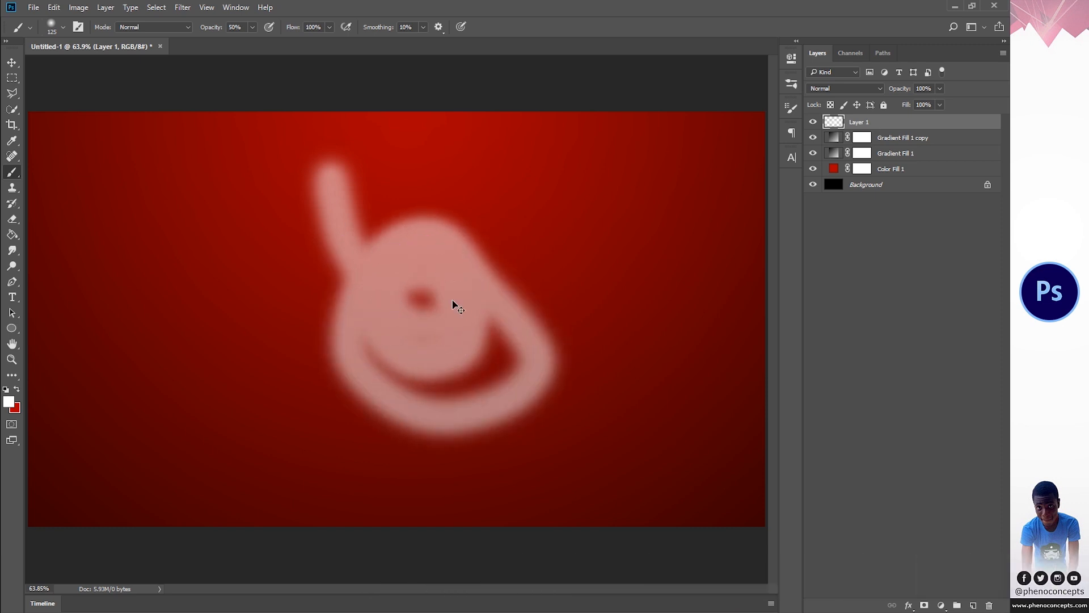
key("ctrl+z")
key("0")
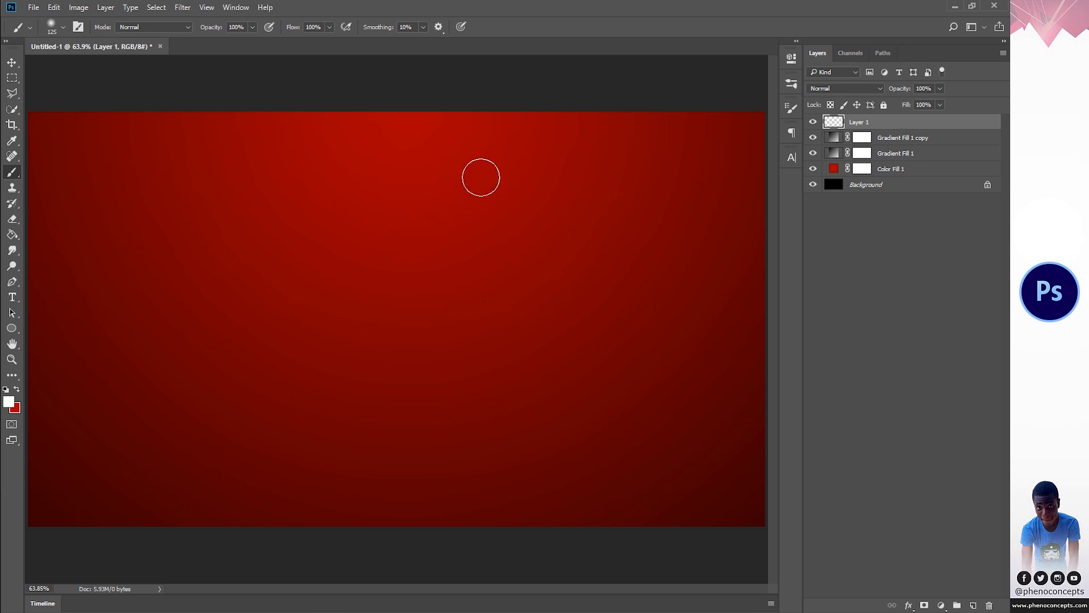
- Try winding tree-shaped brush strokes at 125 px and 75 px, undoing each one
mouse_move(420, 165)
left_mouse_down()
mouse_move(445, 190)
mouse_move(390, 231)
mouse_move(380, 262)
mouse_move(487, 291)
mouse_move(437, 337)
mouse_move(345, 352)
mouse_move(389, 378)
mouse_move(469, 399)
mouse_move(480, 425)
mouse_move(353, 448)
left_mouse_up()
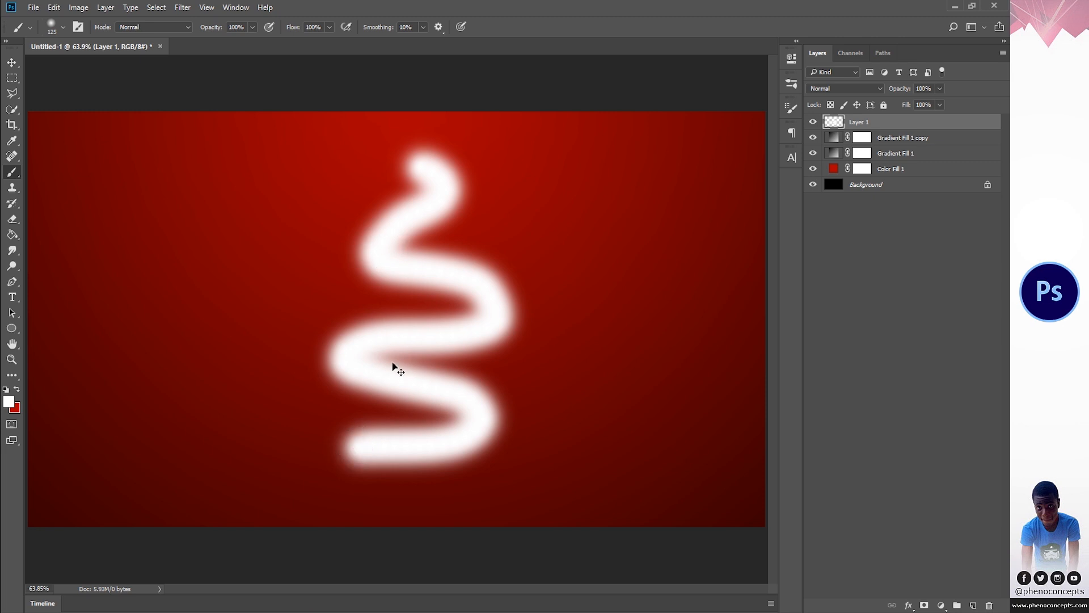
key("ctrl+z")
right_click(439, 224)
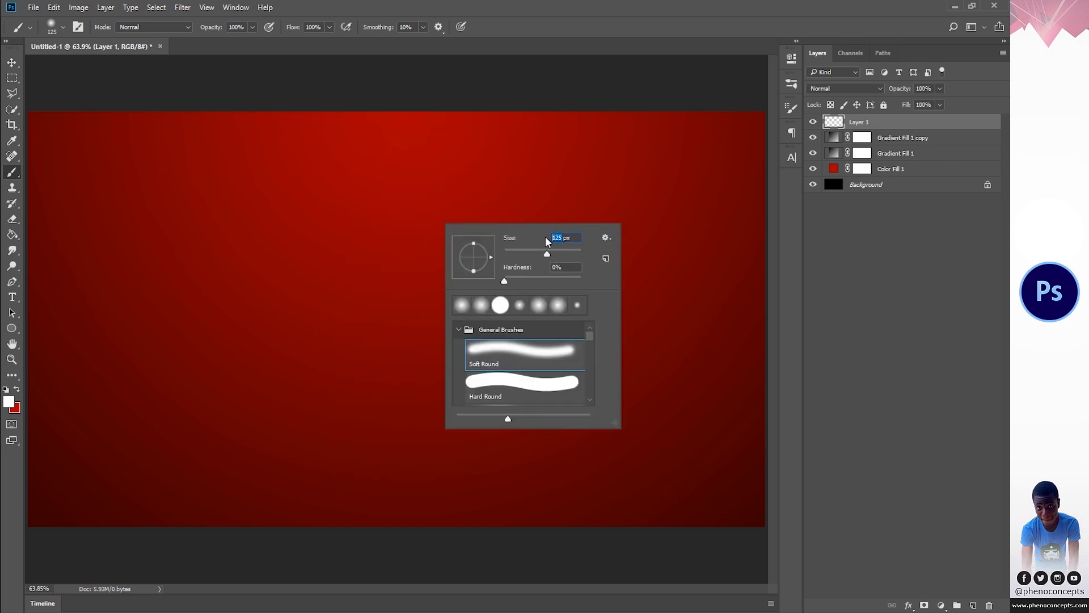
key("Return")
mouse_move(402, 154)
left_mouse_down()
mouse_move(460, 225)
mouse_move(359, 264)
mouse_move(476, 305)
mouse_move(371, 354)
mouse_move(370, 371)
mouse_move(469, 398)
mouse_move(377, 407)
left_mouse_up()
key("ctrl+z")
- Set the Soft Round brush size to 50 px
right_click(406, 236)
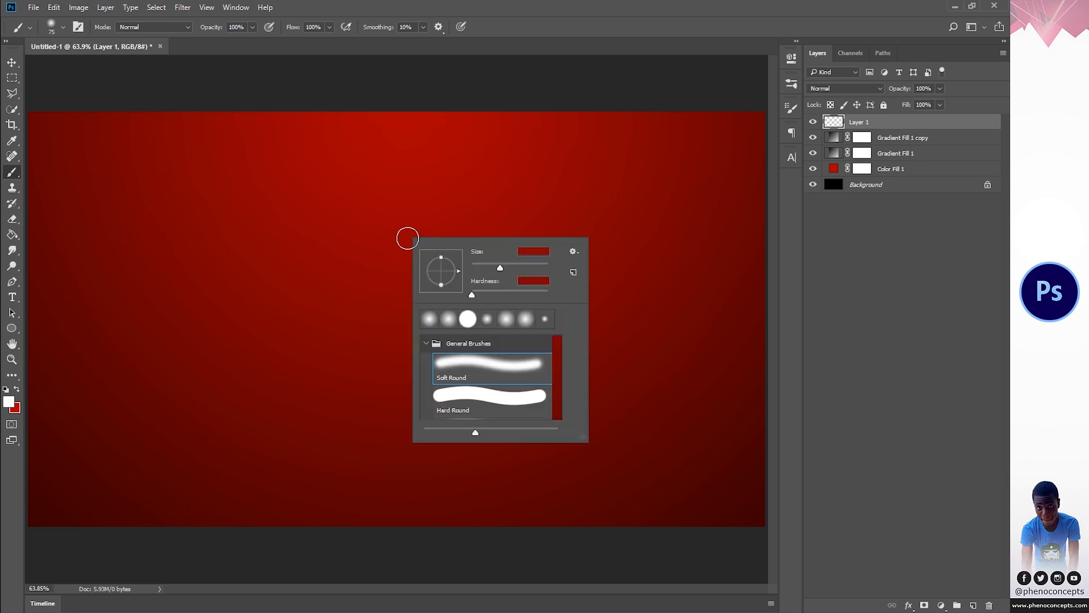
type("50")
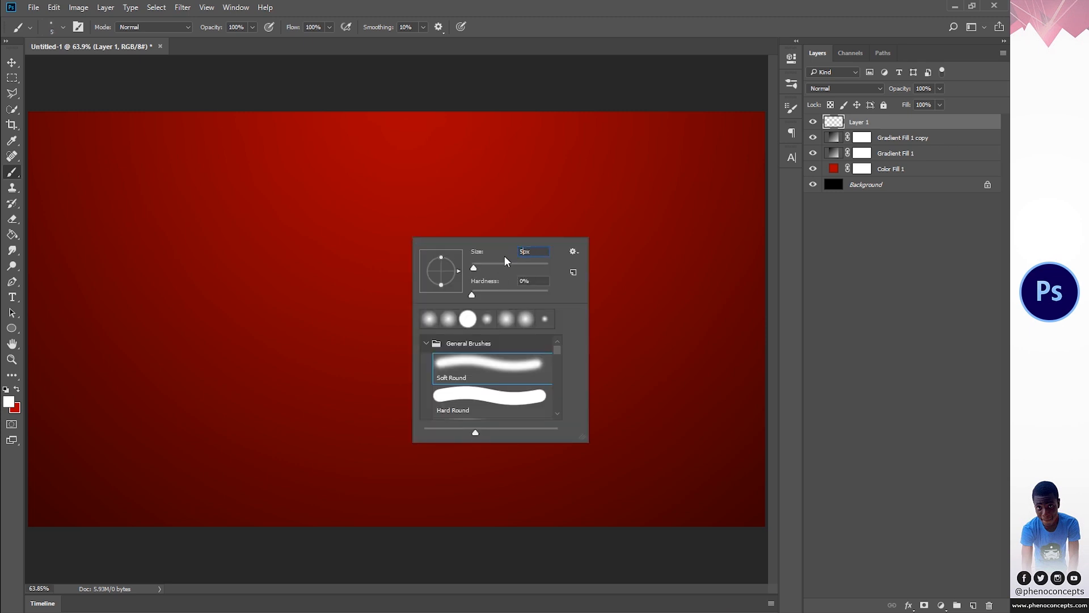
key("Return")
- Try two freehand white strokes down the canvas with the 50 px brush and undo them
mouse_move(392, 161)
left_mouse_down()
mouse_move(454, 198)
mouse_move(352, 238)
mouse_move(463, 266)
mouse_move(323, 308)
mouse_move(439, 333)
mouse_move(347, 373)
mouse_move(435, 389)
mouse_move(347, 426)
mouse_move(442, 436)
left_mouse_up()
key("ctrl+z")
left_click_drag(378, 148, 432, 181)
key("ctrl+z")
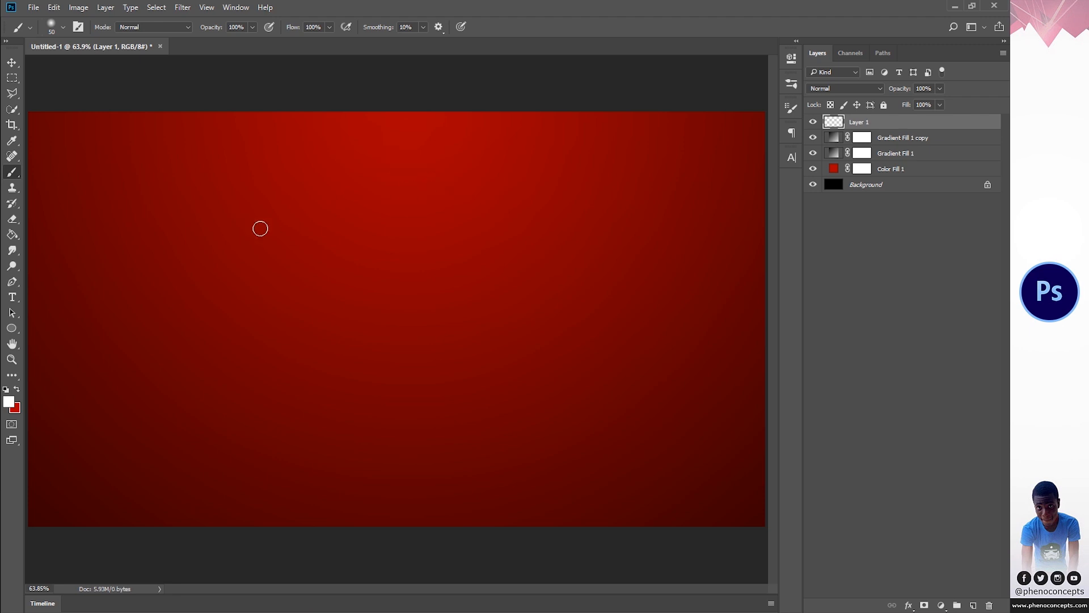
- Switch to the Pen tool and place a vertical guide at the canvas's center, showing the rulers only while placing it
left_click(12, 282)
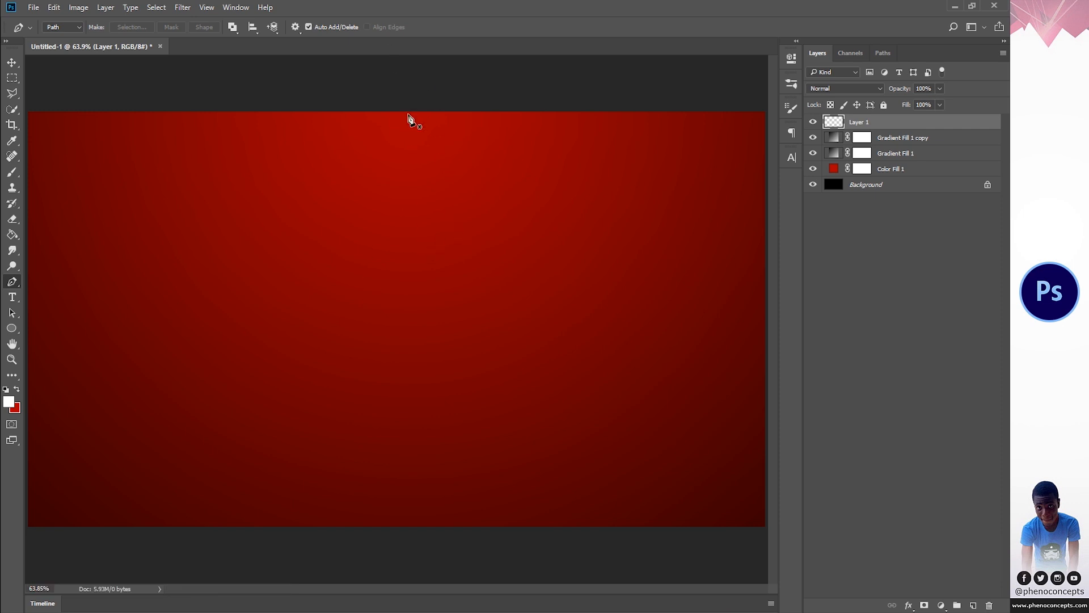
key("ctrl+r")
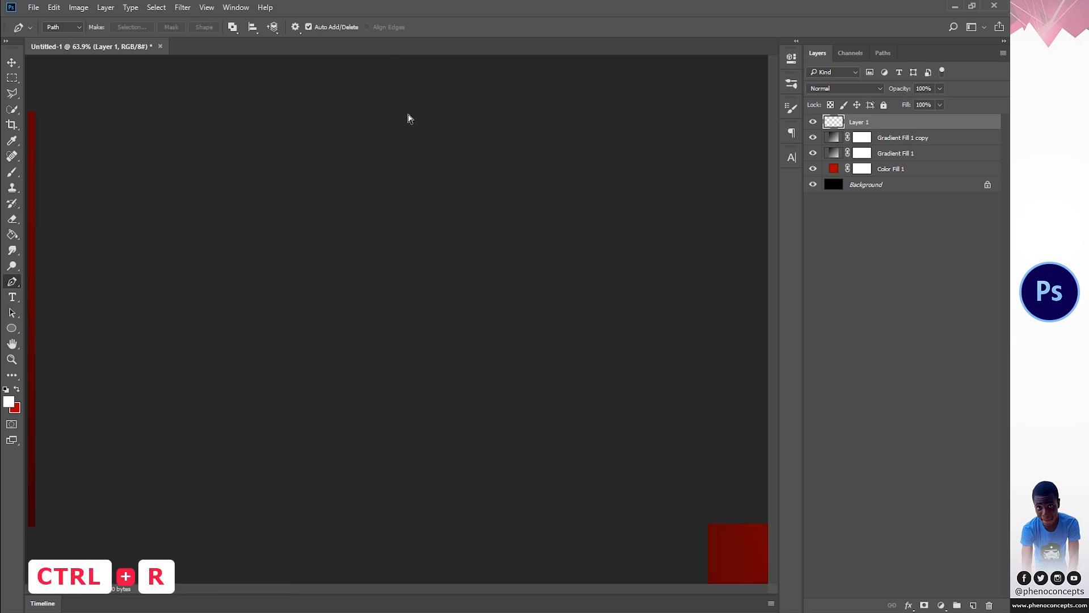
left_click_drag(31, 271, 408, 263)
key("ctrl+r")
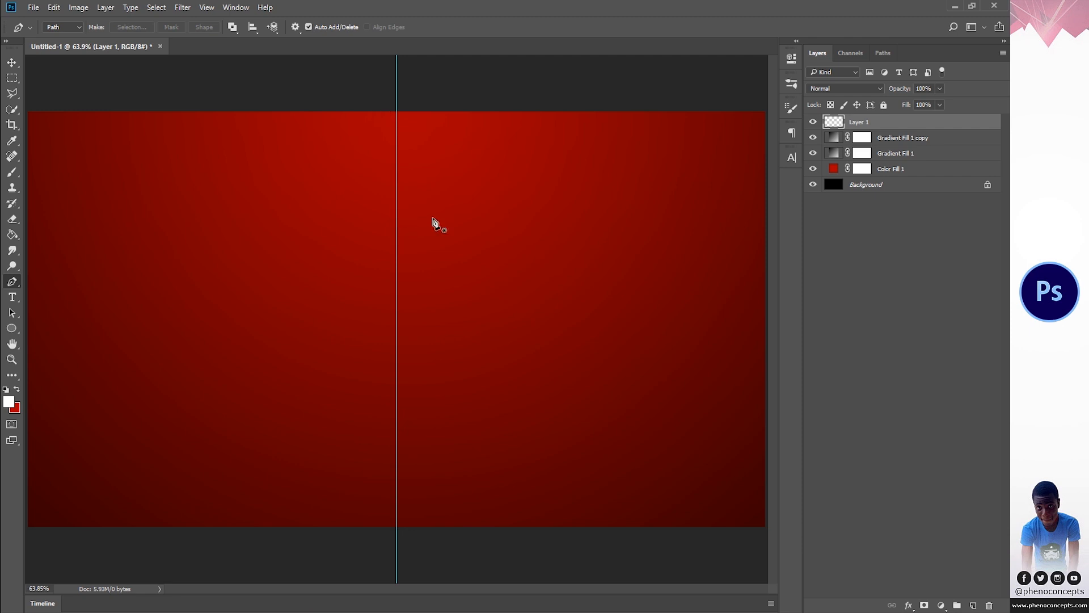
- Draw an open zigzag path with nine straight-line anchor points, starting near the guide's upper end and widening downward into a tree shape
left_click(397, 147)
left_click(430, 170)
left_click(349, 203)
left_click(473, 247)
left_click(324, 283)
left_click(494, 335)
left_click(293, 391)
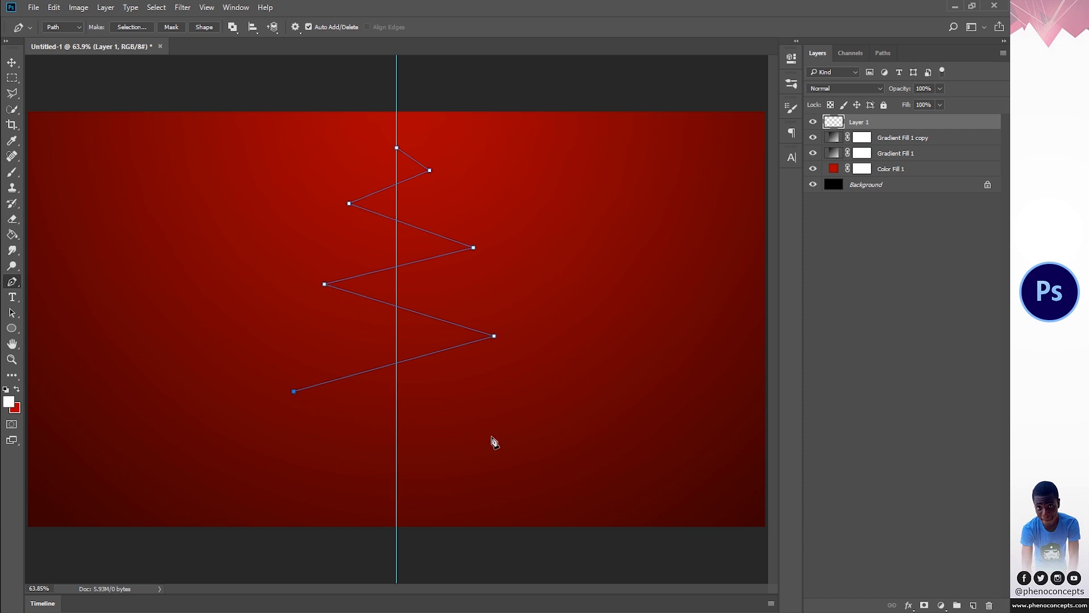
left_click(523, 437)
left_click(261, 480)
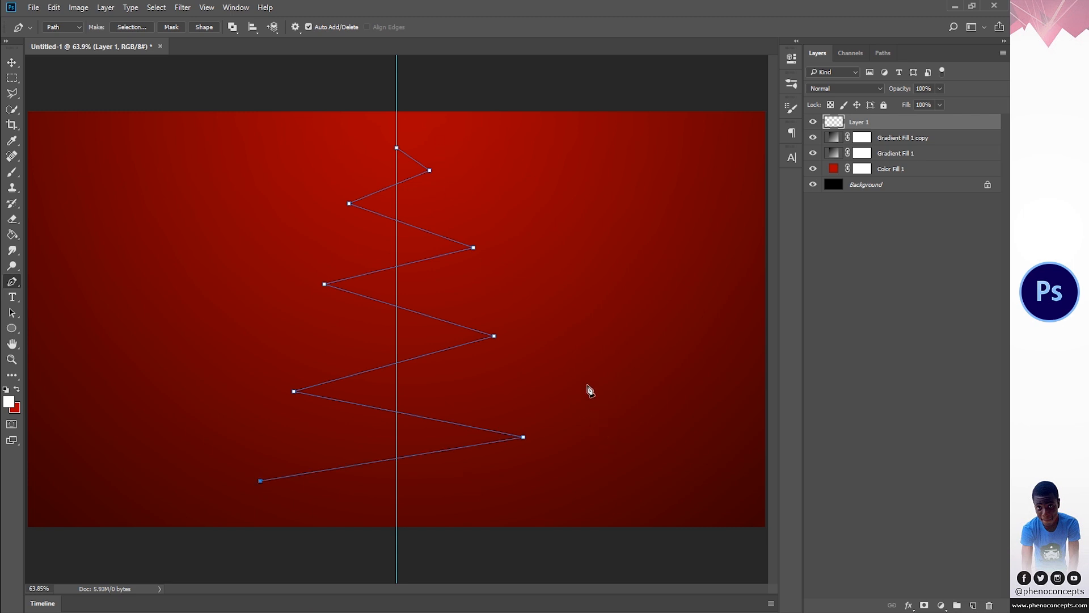
- Stroke the zigzag path with the Brush, leaving Simulate Pressure off
right_click(569, 192)
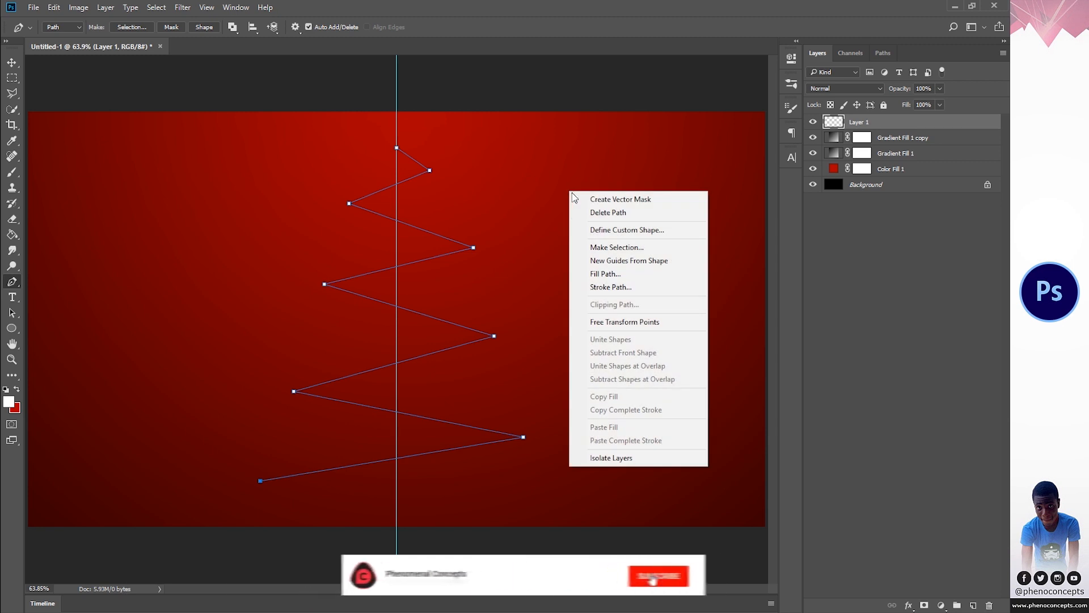
left_click(625, 288)
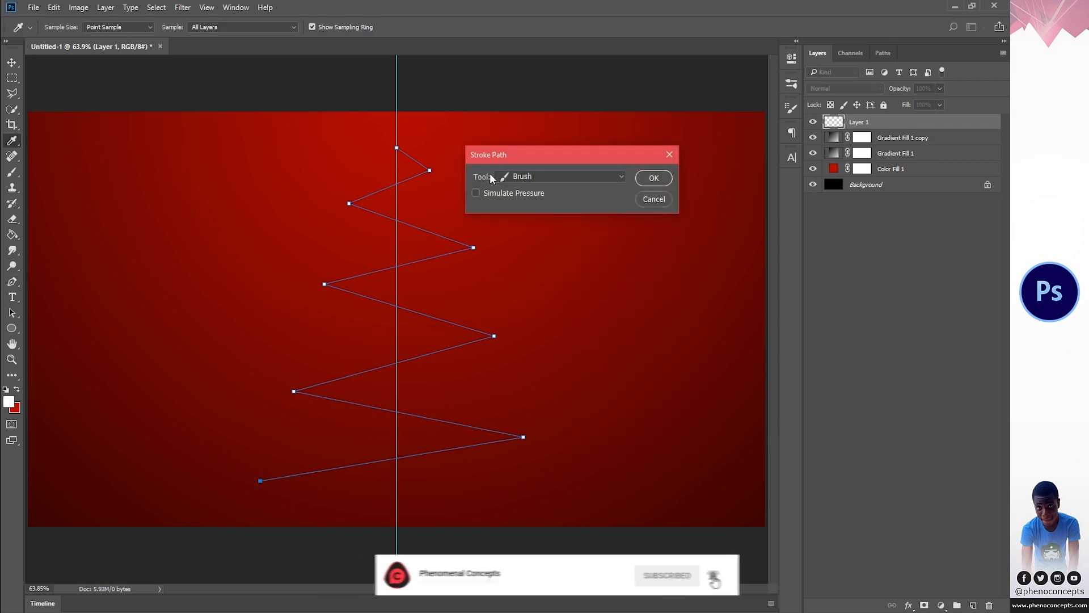
left_click(525, 177)
left_click(526, 202)
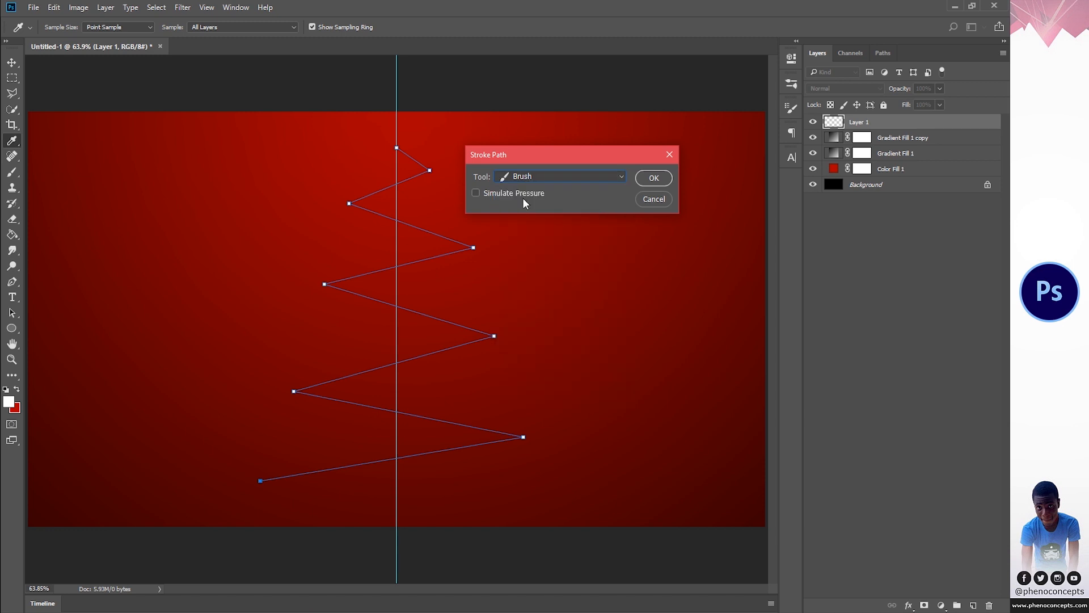
left_click(654, 179)
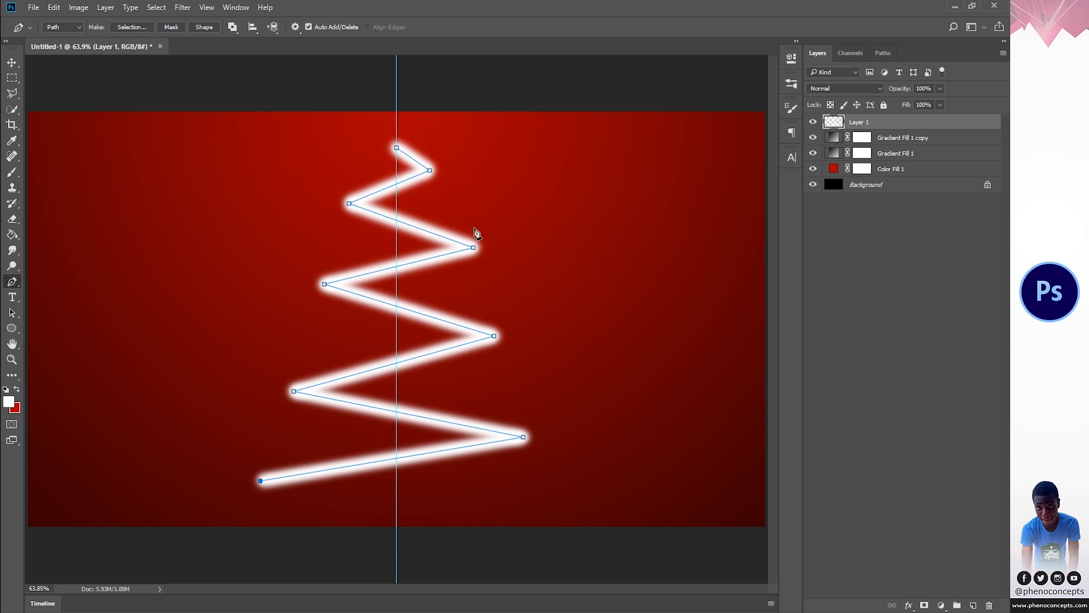
- Dismiss the active path and rename Layer 1 as TREE
key("Return")
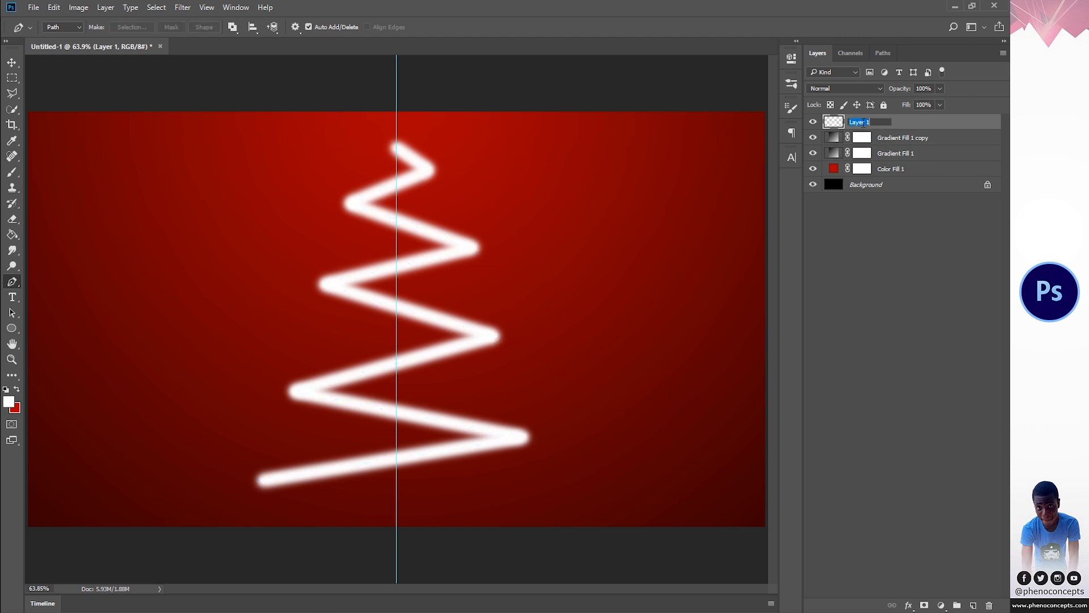
type("TREE")
key("Return")
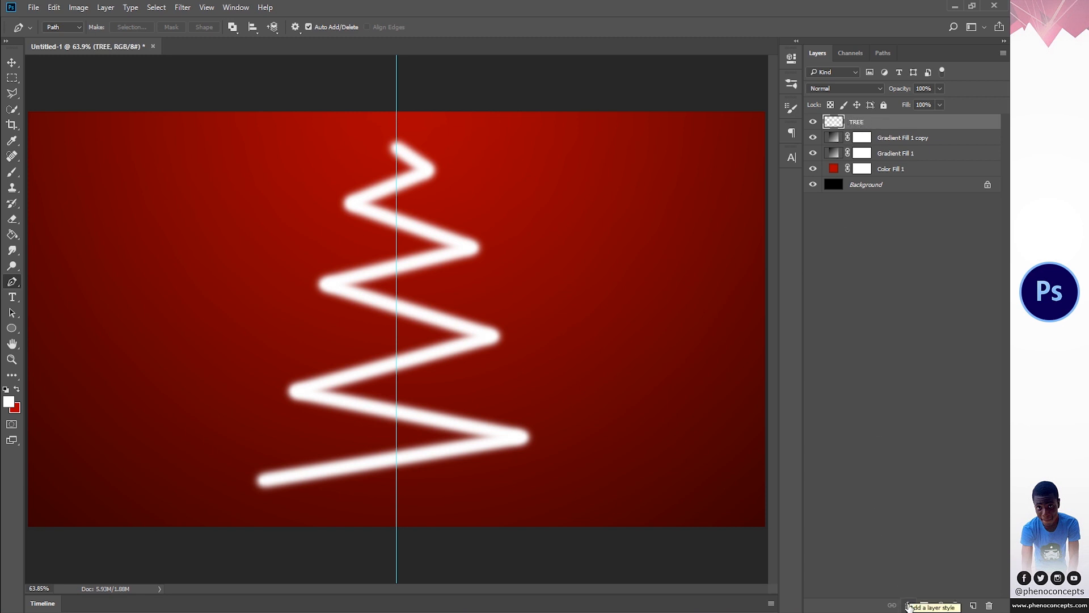
- Add a Stroke layer style to the TREE layer with its position set to Outside
left_click(908, 605)
left_click(910, 490)
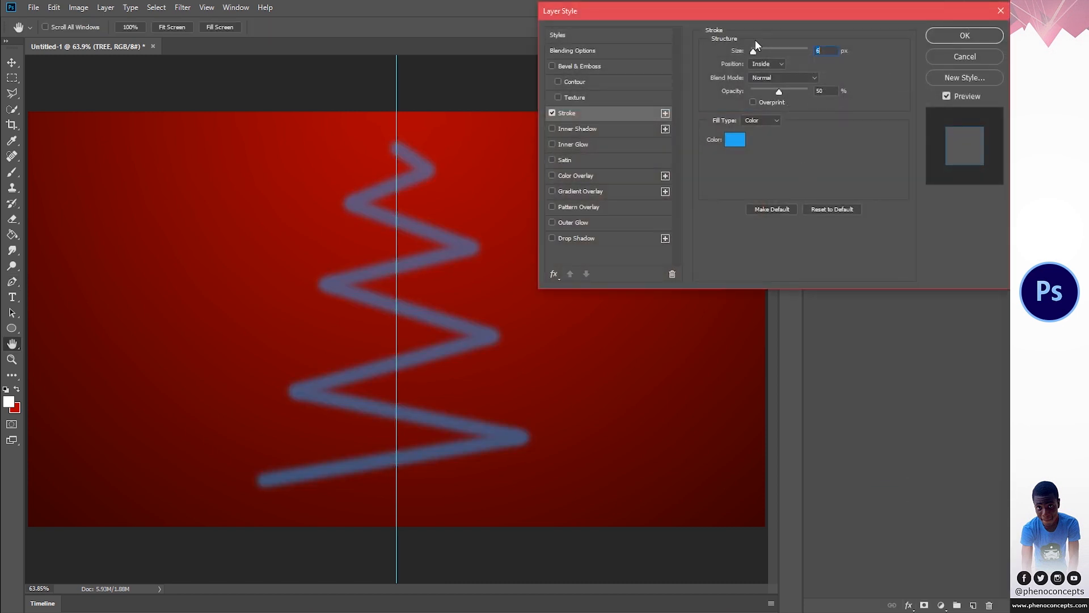
left_click(763, 64)
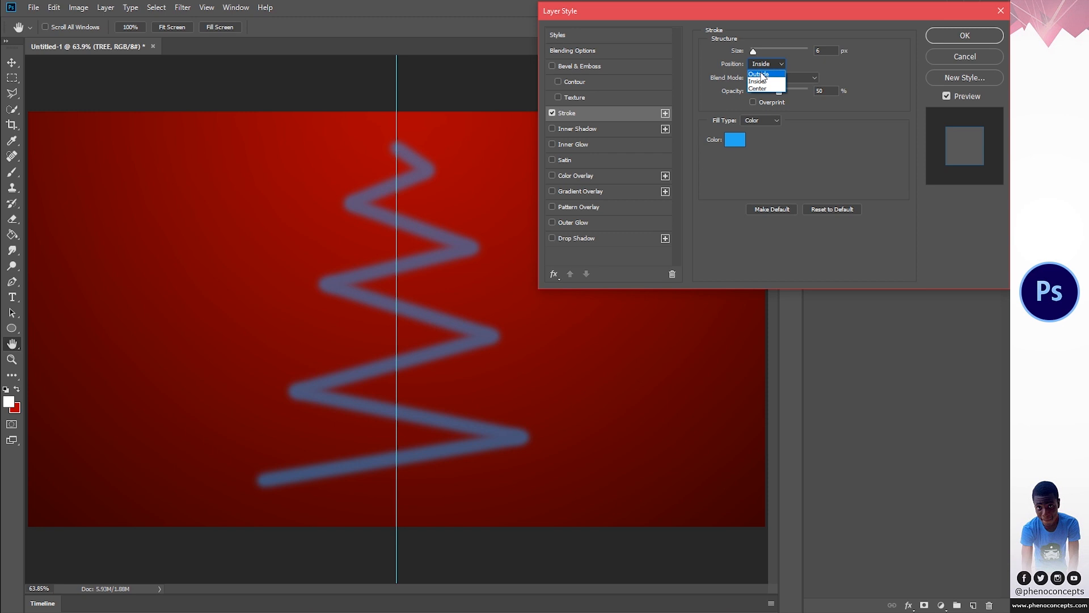
left_click(763, 75)
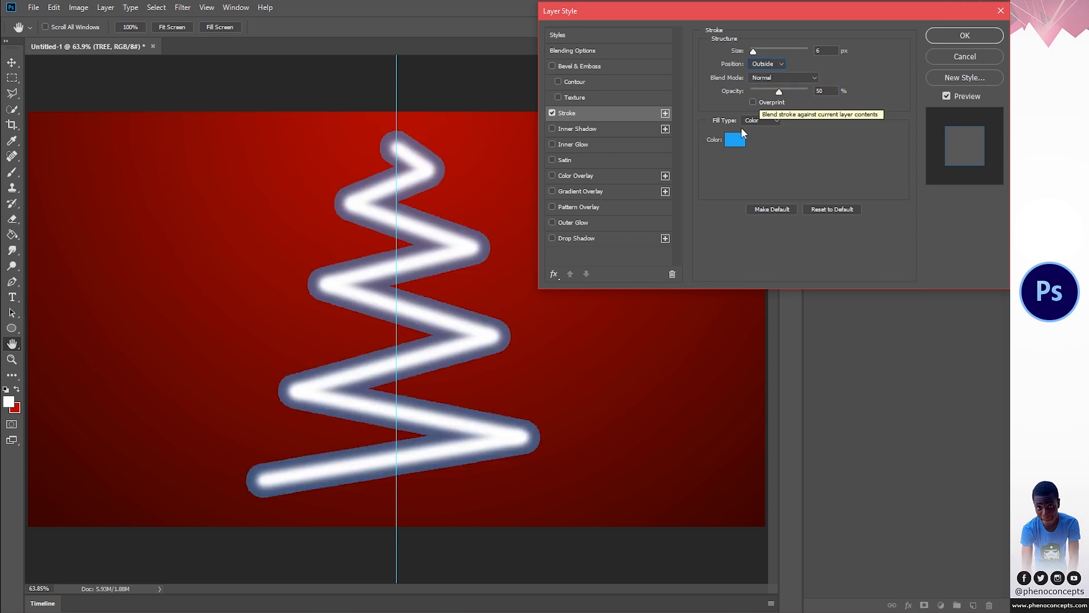
- Change the stroke's fill type to Gradient and apply the Orange, Yellow, Orange preset
left_click(760, 121)
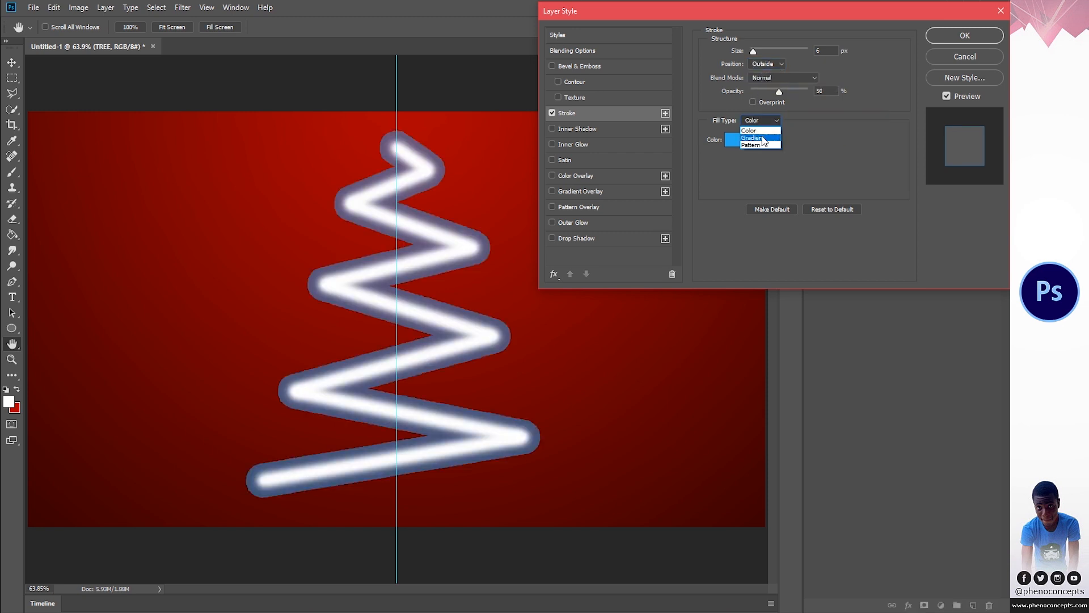
left_click(763, 138)
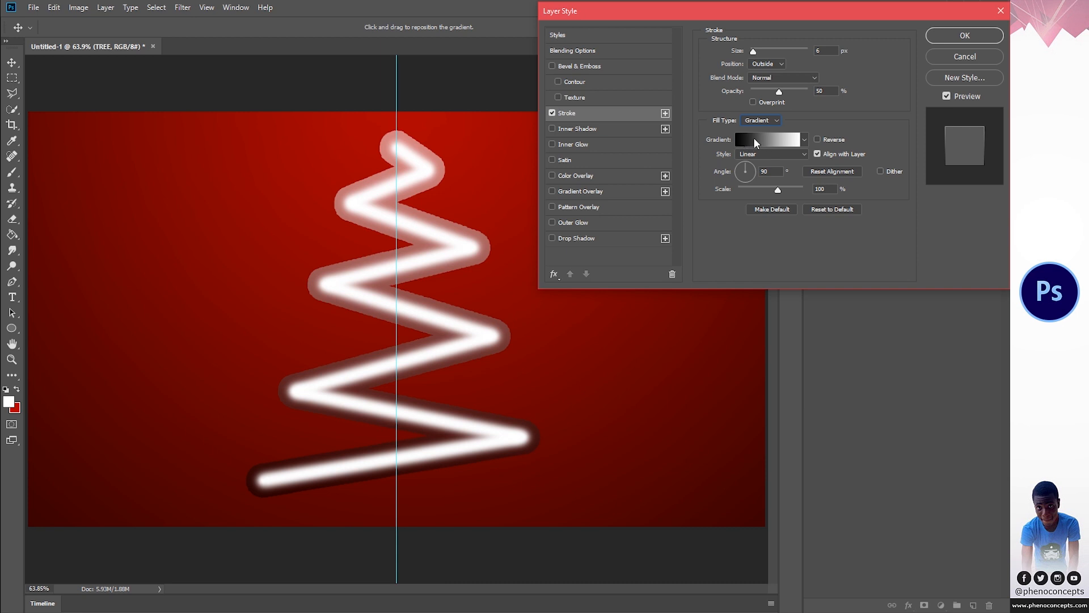
left_click(755, 140)
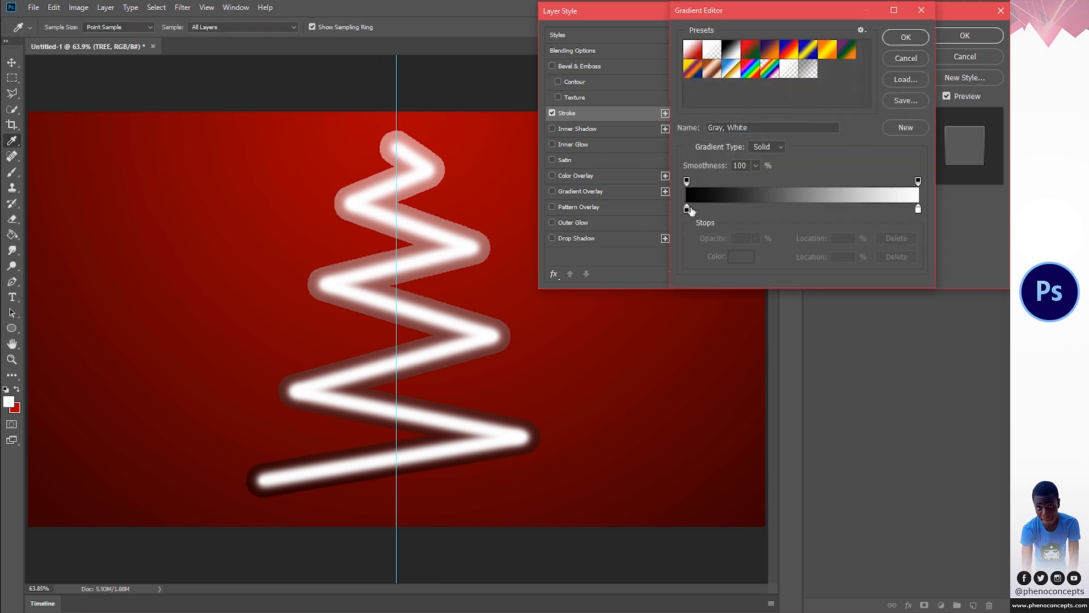
left_click(827, 51)
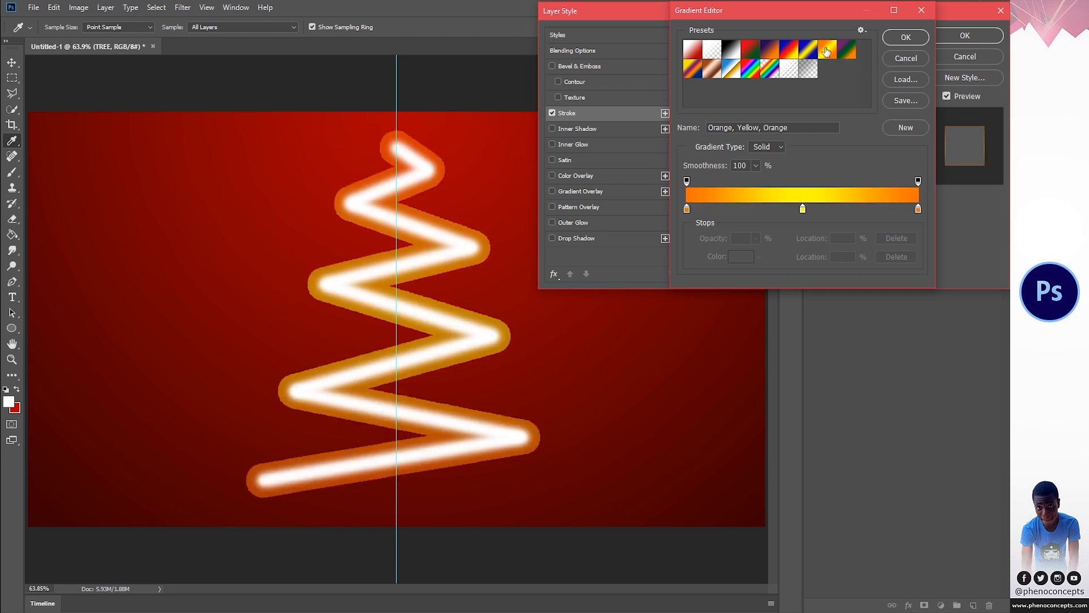
left_click(903, 39)
- Set the stroke's size to 1 px and its blend mode to Dissolve
mouse_move(755, 50)
left_mouse_down()
mouse_move(770, 50)
mouse_move(747, 50)
left_mouse_up()
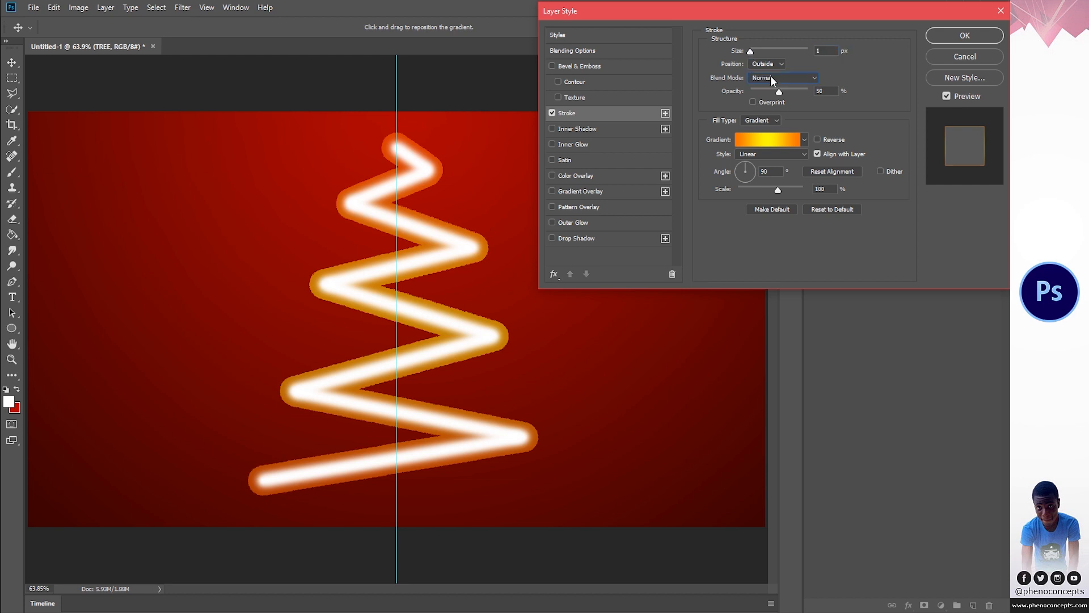
left_click(771, 76)
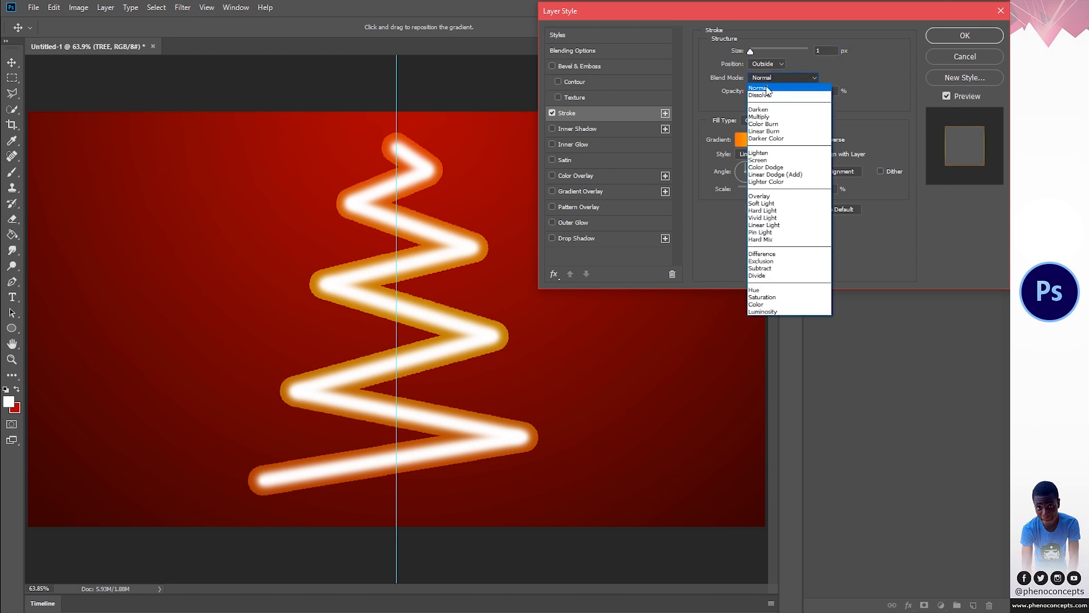
left_click(766, 94)
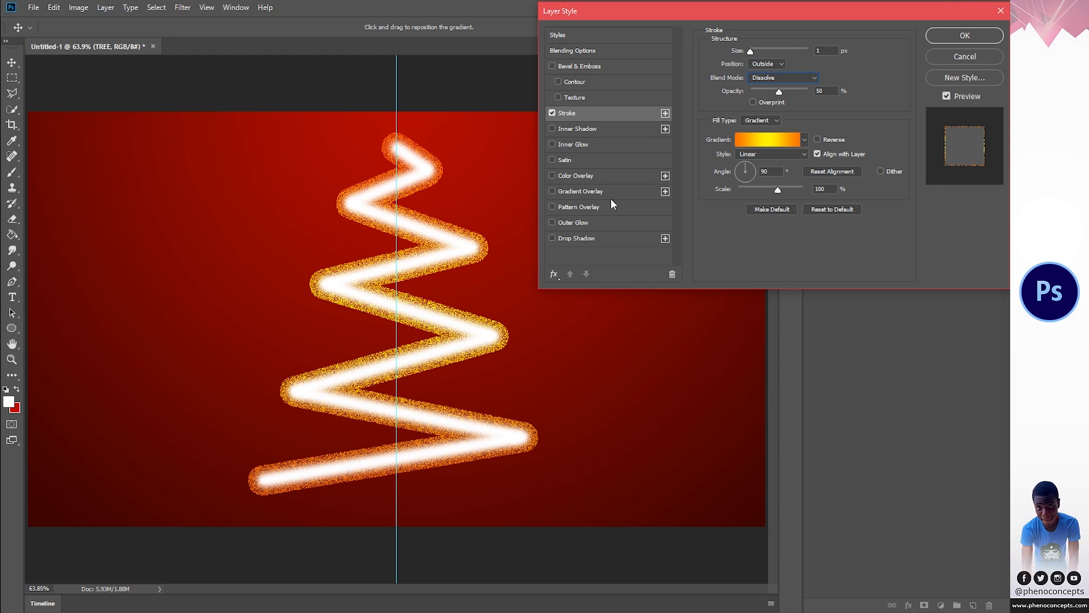
- Add a Gradient Overlay to the TREE layer using the Orange, Yellow, Orange preset
left_click(578, 191)
left_click(753, 80)
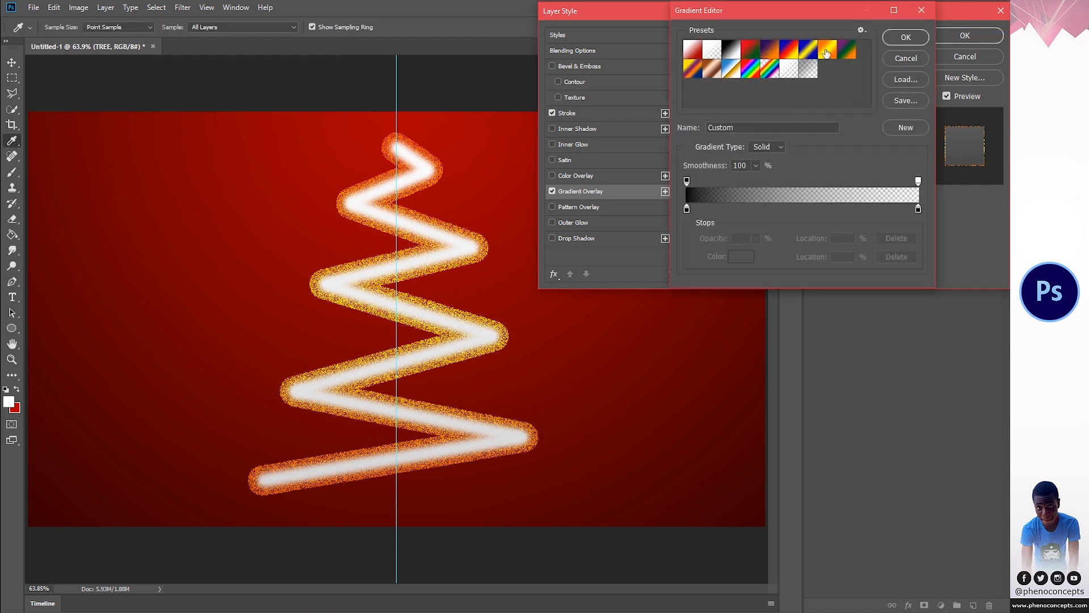
left_click(827, 51)
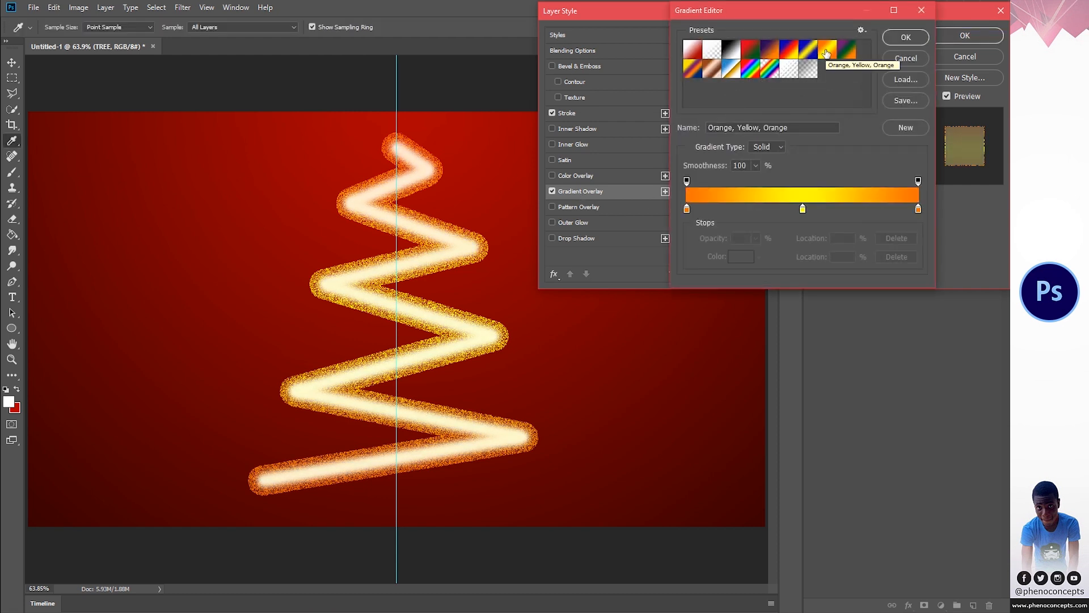
left_click(907, 38)
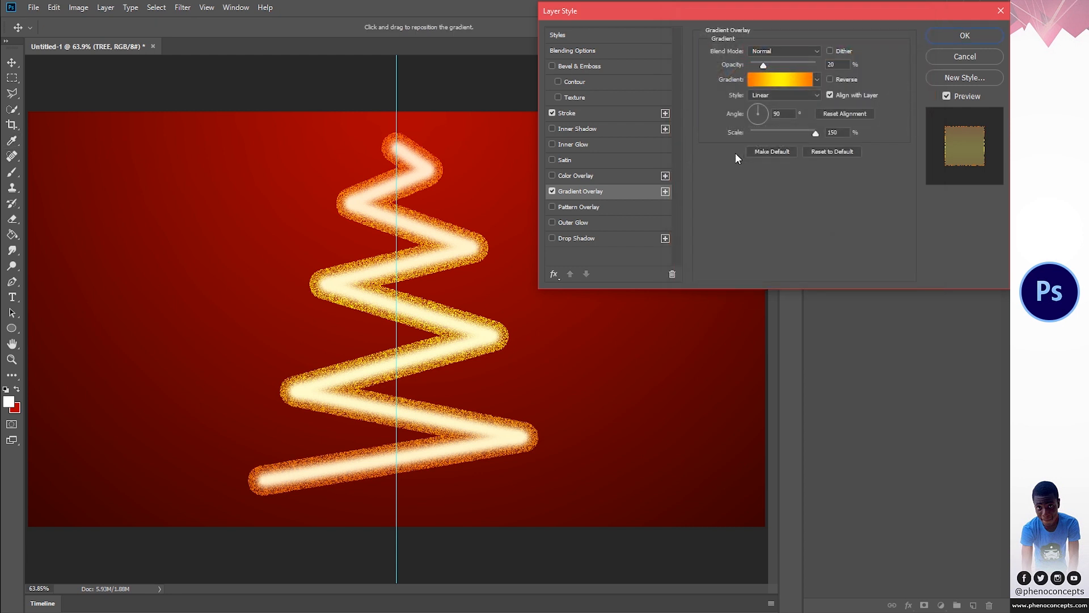
- Shift the overlay gradient upward on the tree and set the overlay's opacity to 100%
left_click_drag(428, 375, 425, 201)
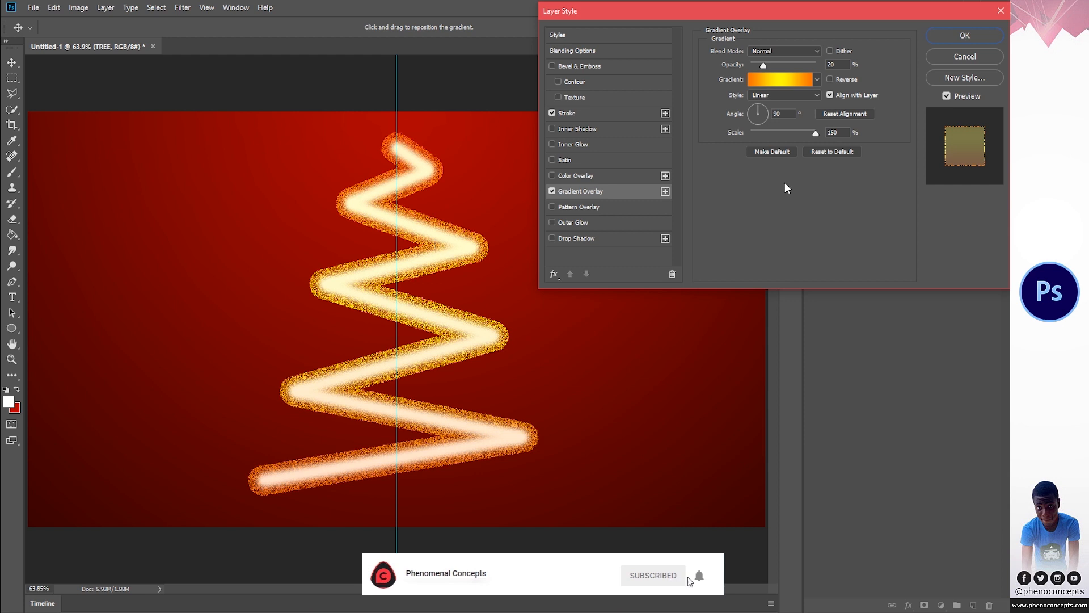
left_click(816, 65)
left_click_drag(415, 345, 431, 276)
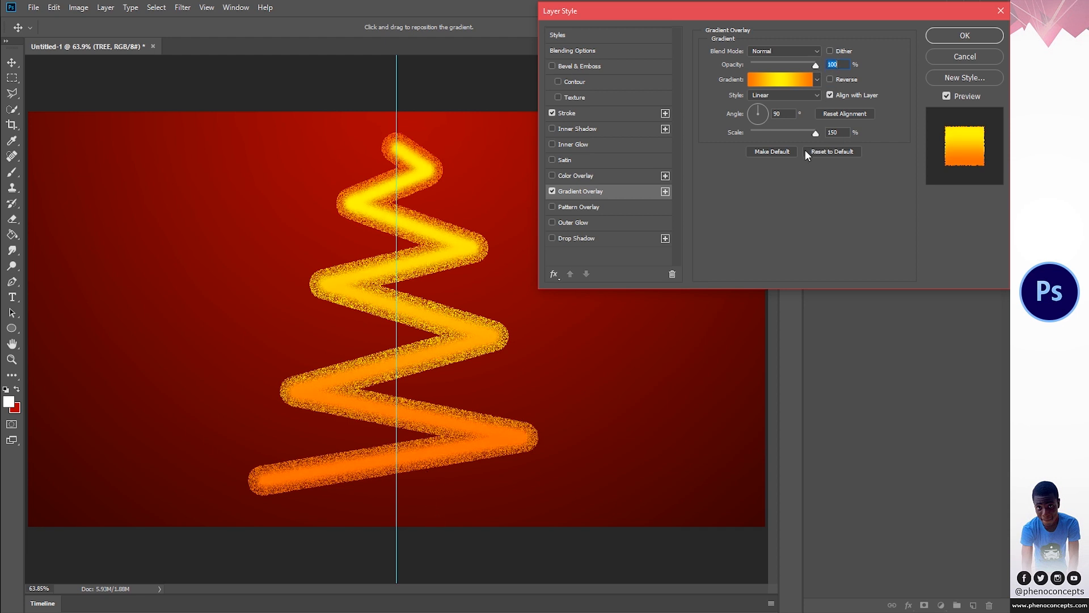
- Set the overlay's scale to 100%, reposition its gradient along the tree and apply the layer styles
left_click_drag(815, 134, 787, 134)
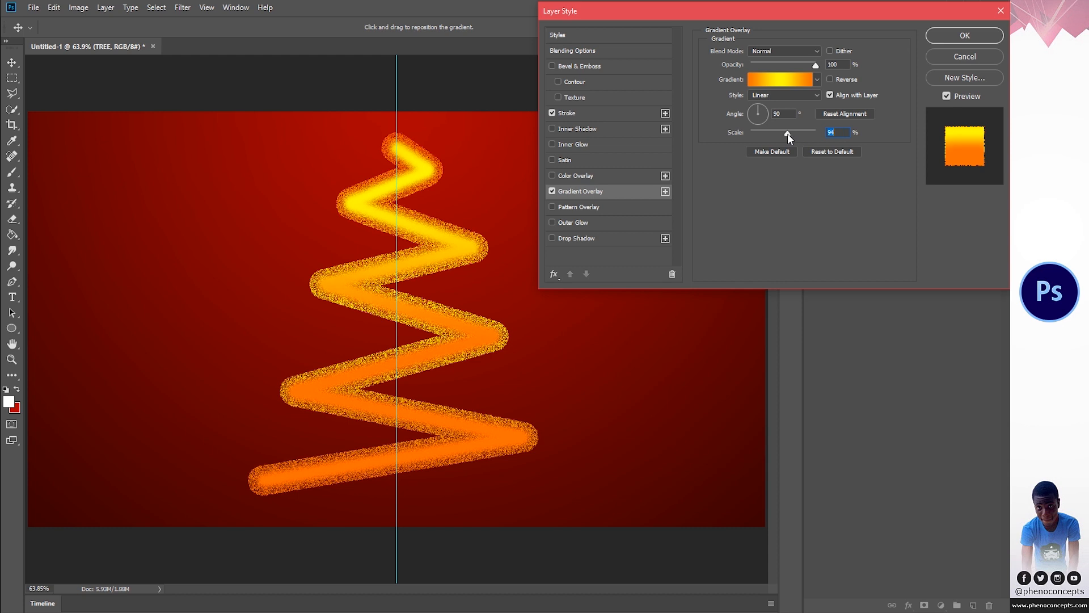
type("100")
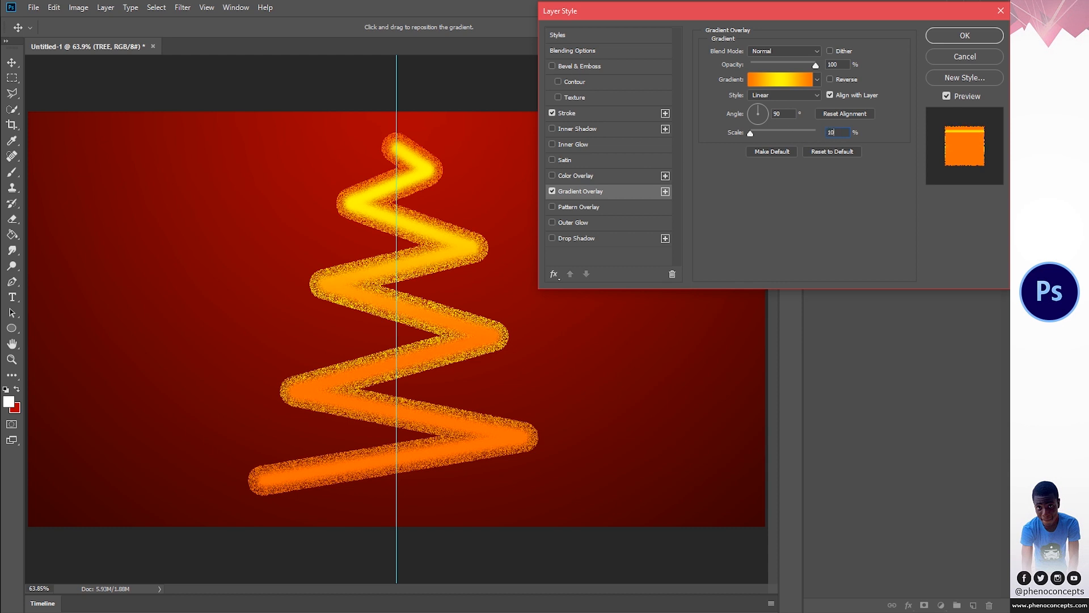
left_click_drag(418, 377, 418, 345)
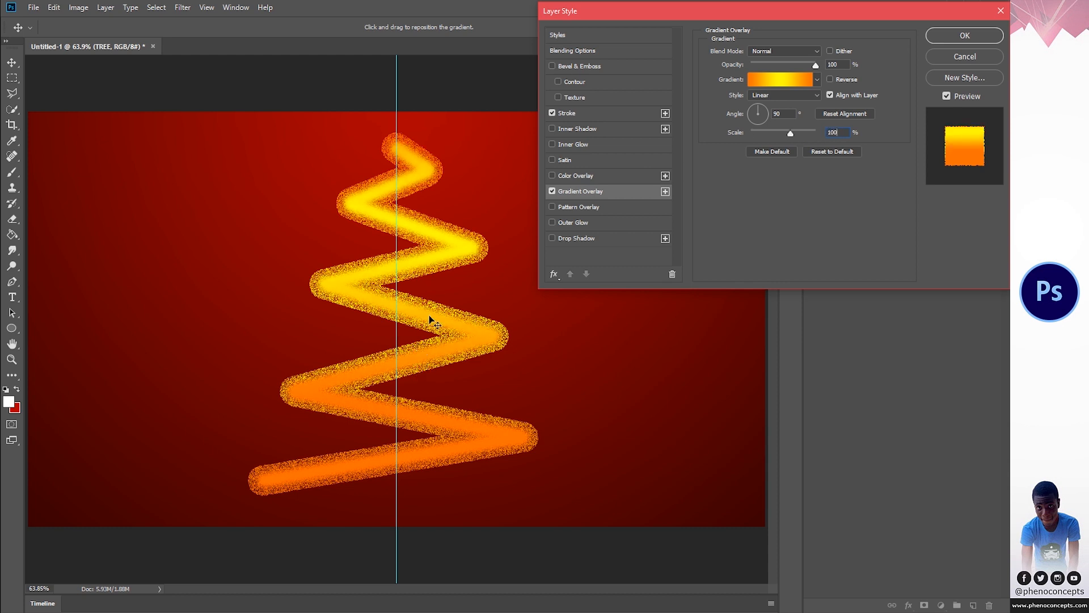
left_click_drag(432, 290, 430, 397)
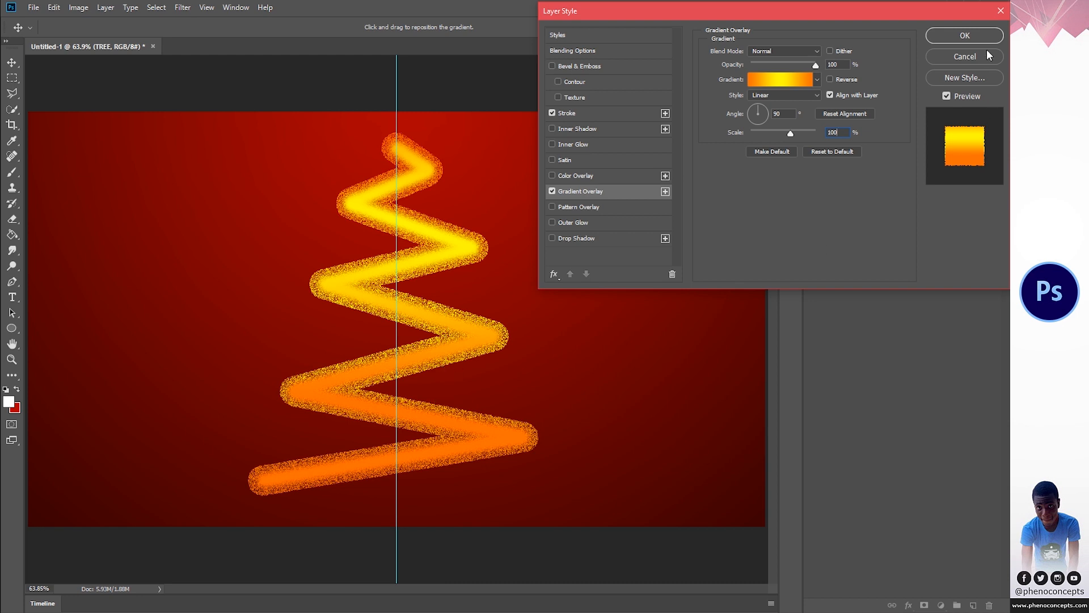
left_click(975, 36)
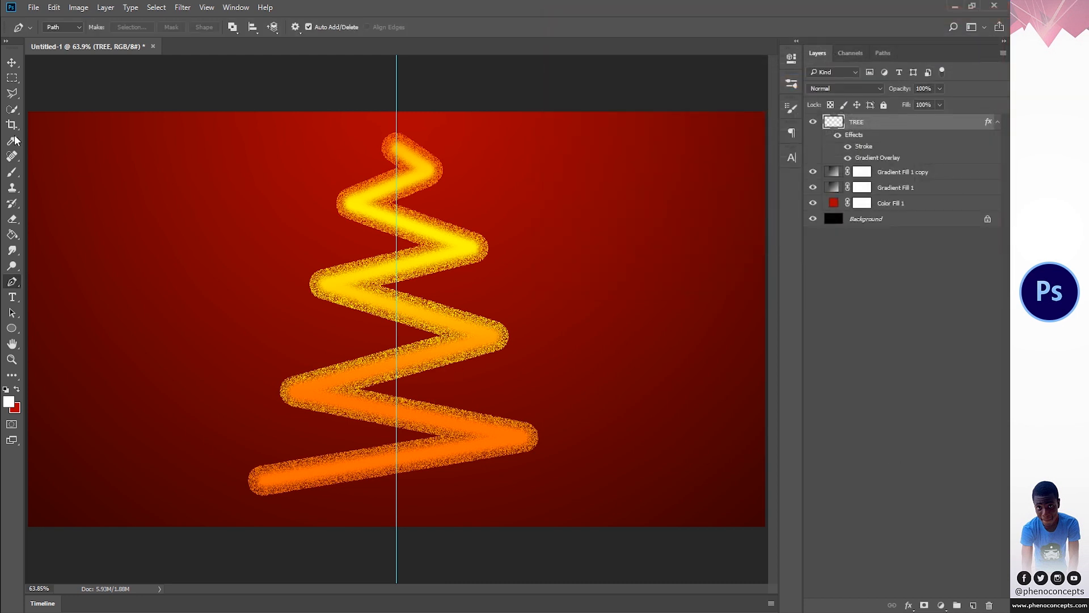
- Scale the tree down with Free Transform and center it on the vertical guide
left_click(12, 64)
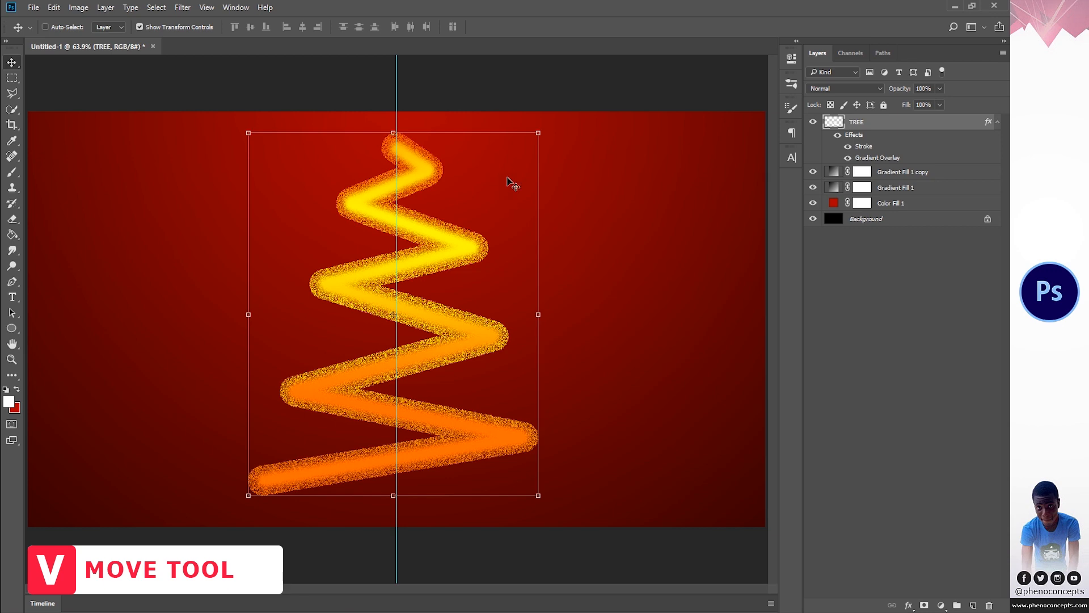
key("ctrl+t")
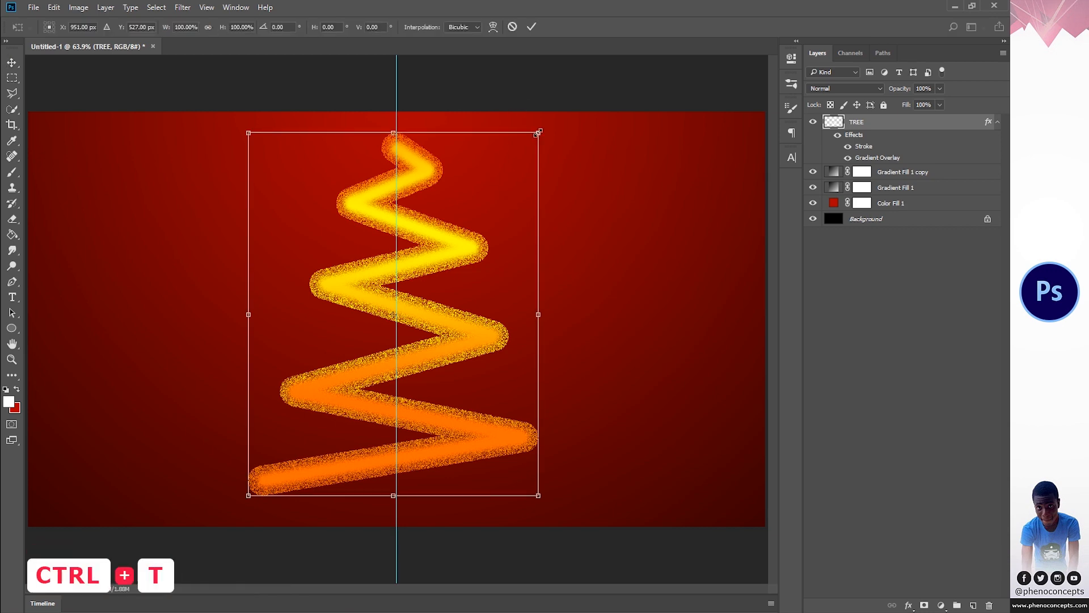
left_click_drag(538, 132, 490, 192)
left_click_drag(430, 258, 434, 241)
left_click(532, 27)
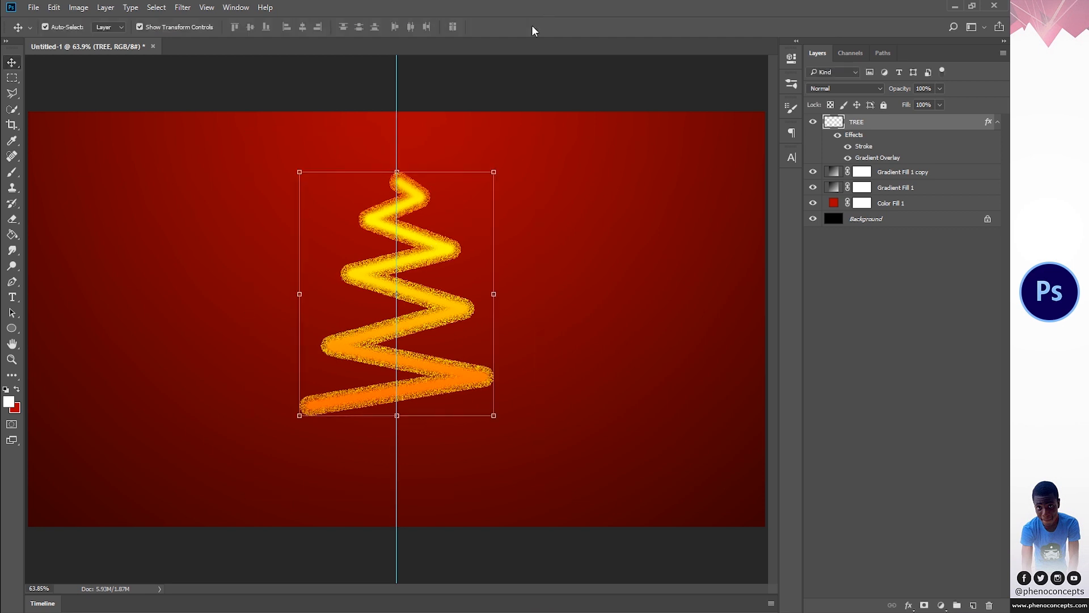
- Deselect the TREE layer and switch to the Polygon tool
left_click(933, 437)
key("u")
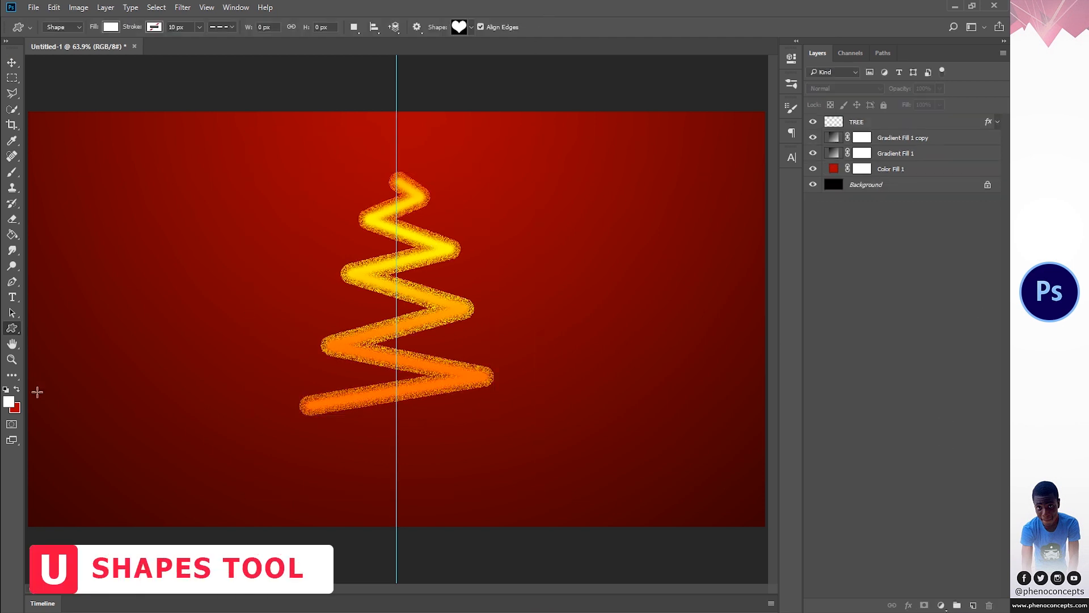
right_click(12, 328)
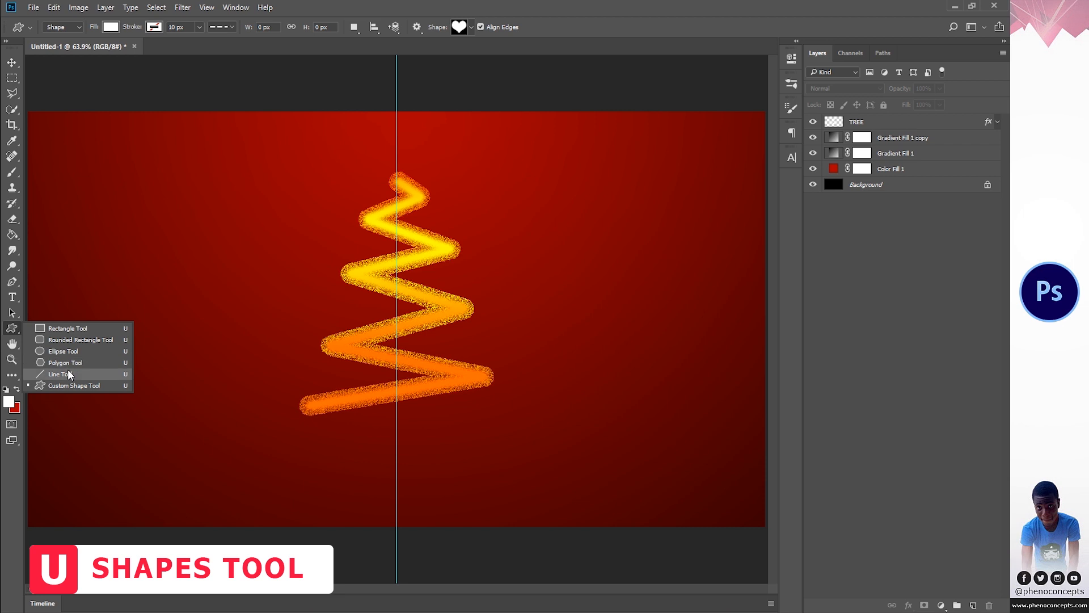
left_click(68, 363)
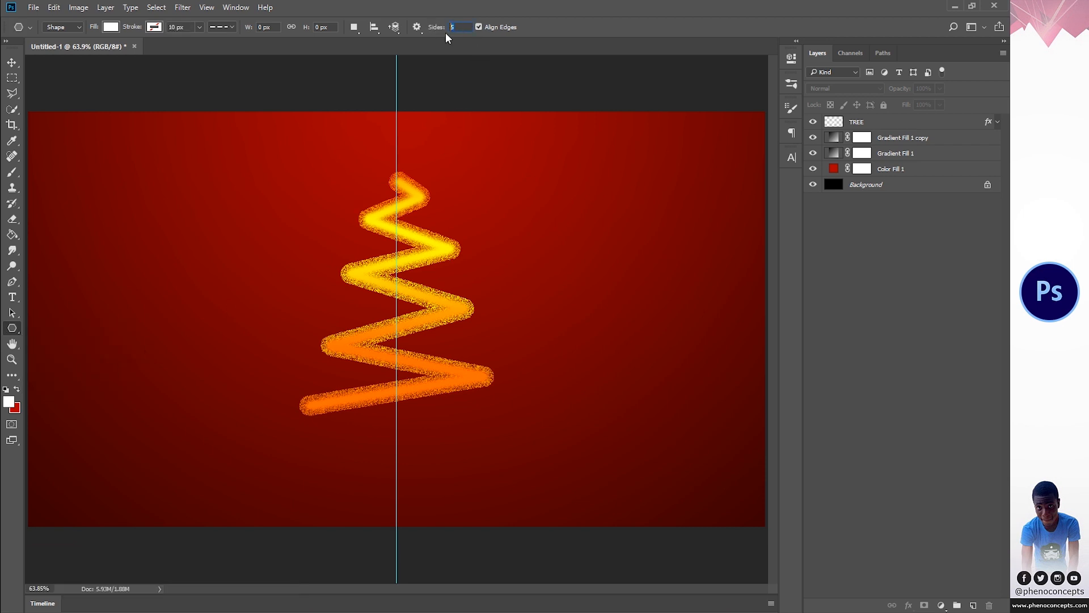
- Try drawing a five-sided polygon over the tree and undo it
left_click_drag(354, 225, 418, 292)
key("ctrl+z")
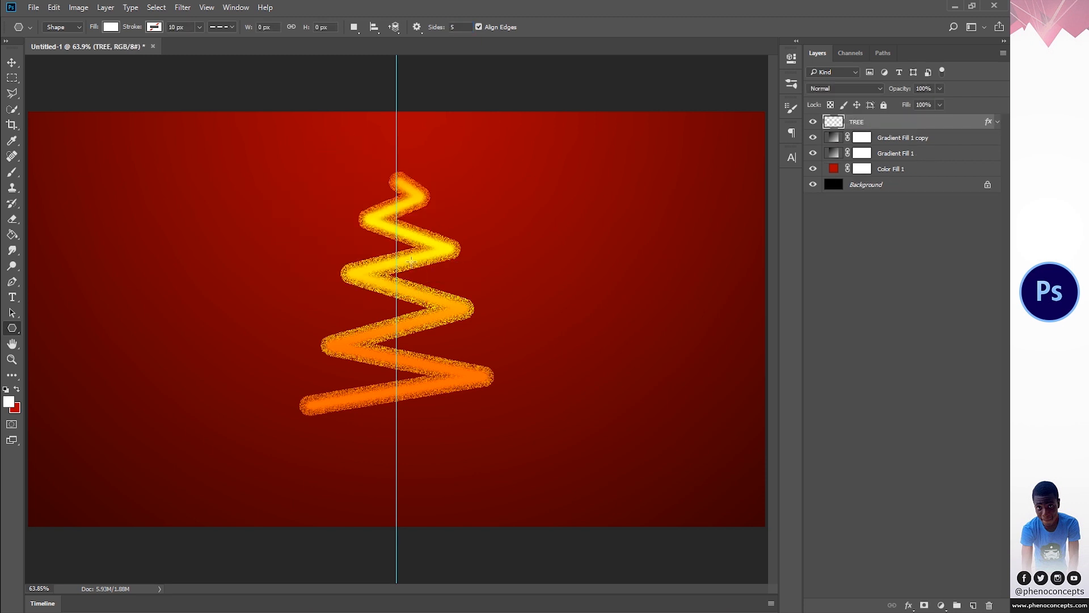
- Create a 100 x 100 px five-sided polygon with the Star option and sides indented by 50%
left_click(411, 261)
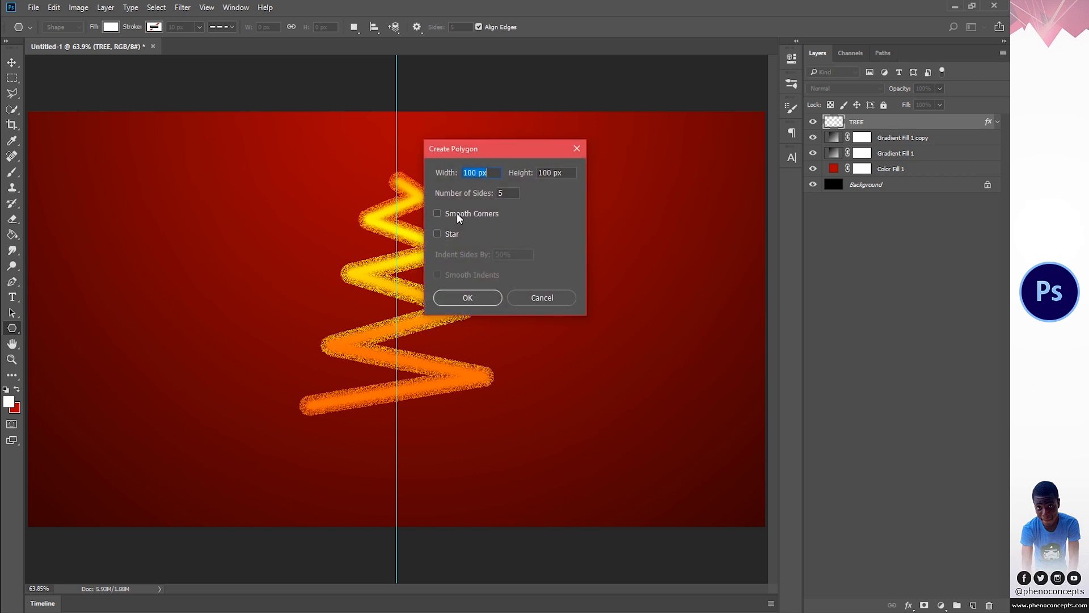
left_click(447, 233)
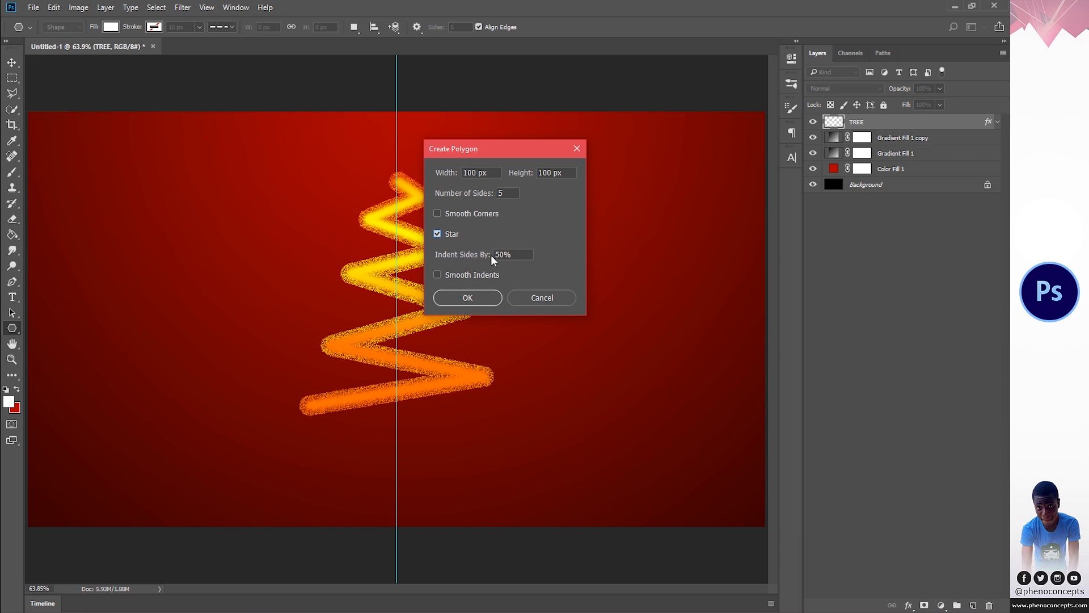
left_click(485, 298)
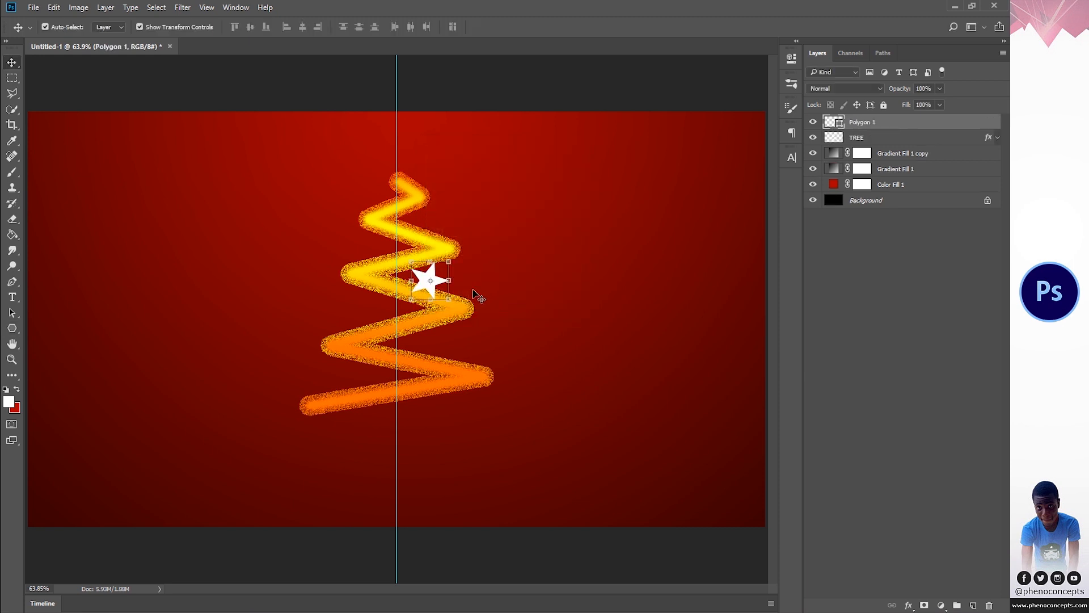
- Enlarge the star to about 429% with Free Transform and set its rotation to -20 degrees
key("ctrl+t")
left_click_drag(452, 260, 518, 203)
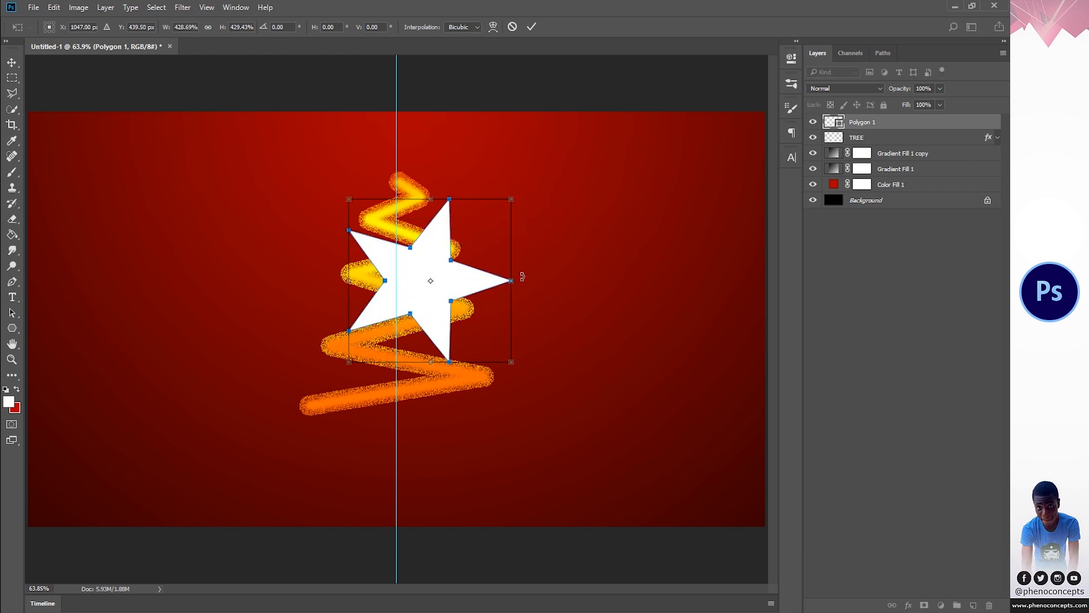
left_click_drag(524, 276, 520, 246)
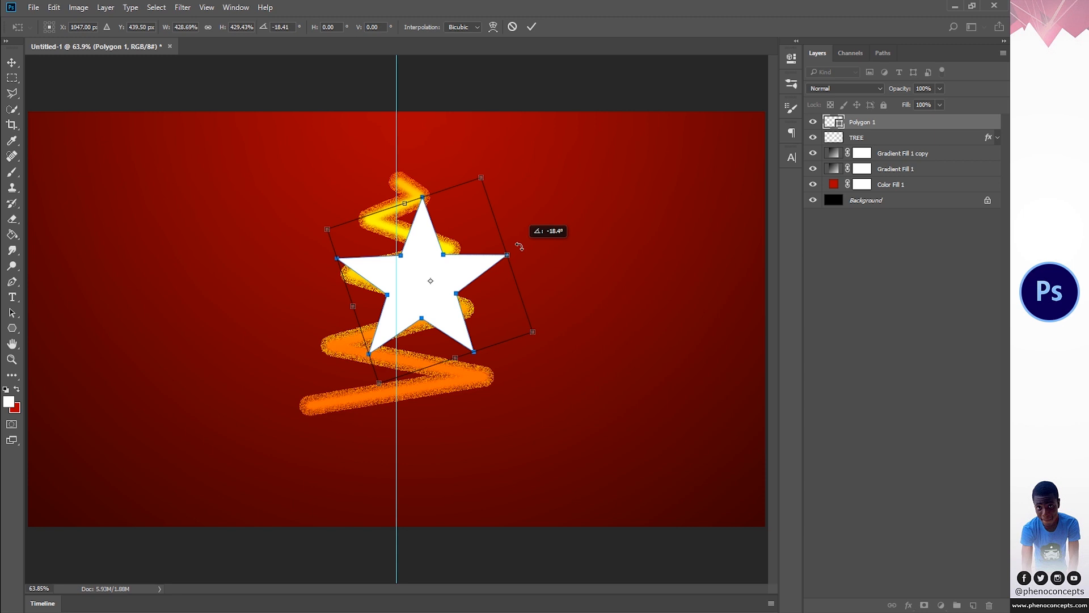
left_click_drag(519, 246, 520, 246)
left_click_drag(277, 28, 295, 29)
type("-20")
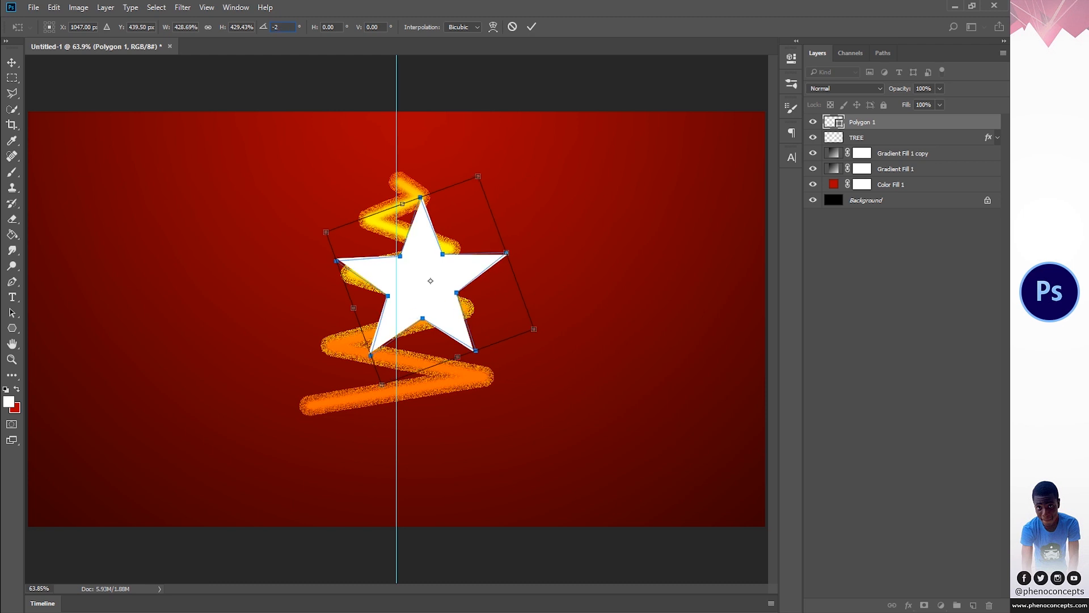
left_click(529, 29)
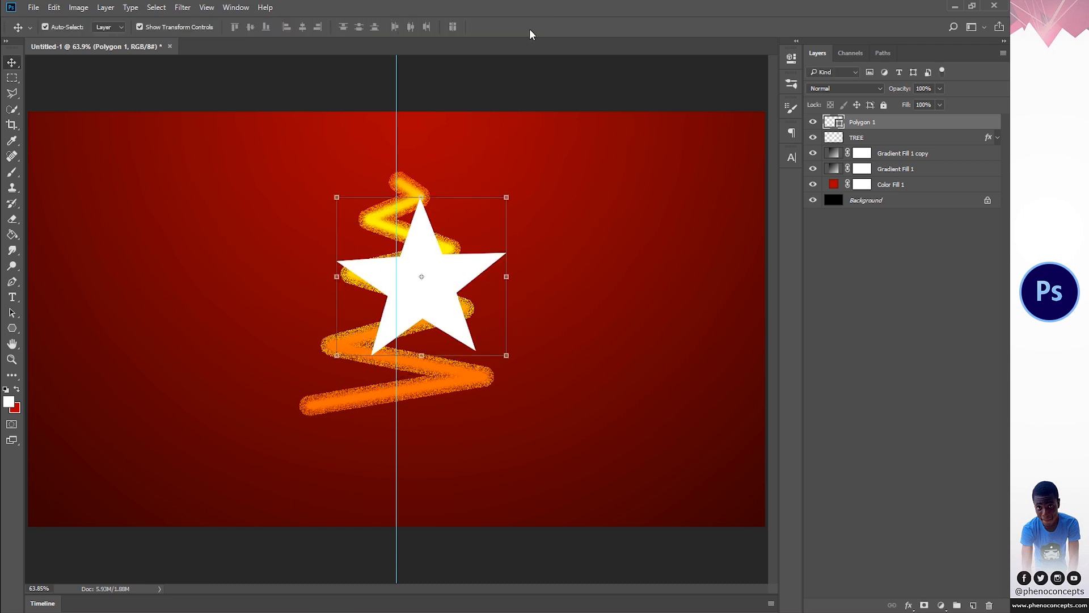
- Scale the star down and place it at the tip of the tree, centered on the vertical guide
left_click_drag(505, 194, 419, 151)
left_click(534, 27)
key("z")
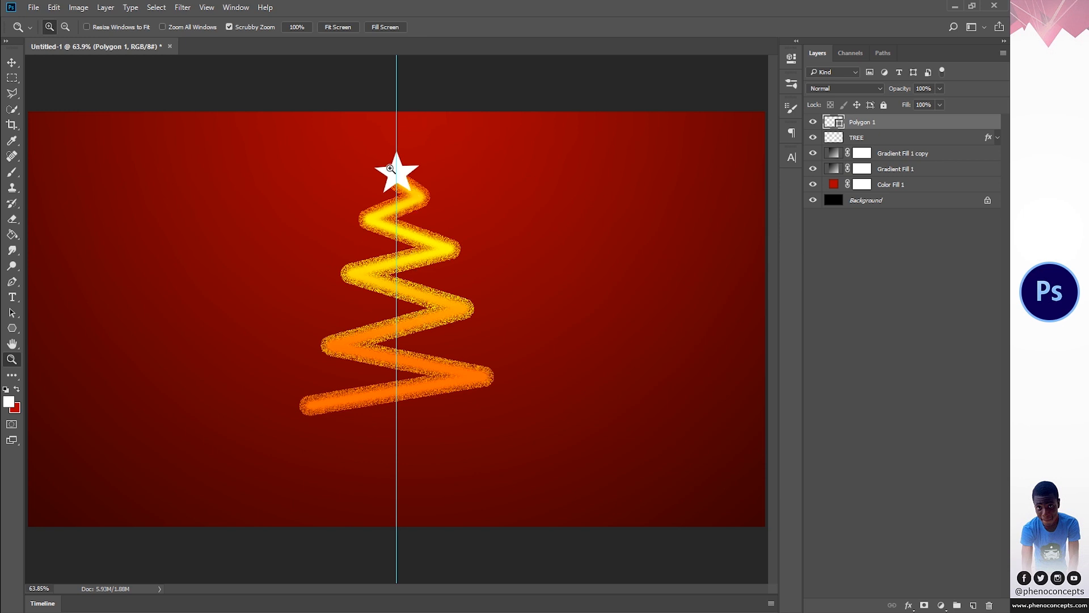
- Copy the TREE layer's style, paste it onto the star layer and collapse its effects list
left_click(948, 138)
right_click(947, 136)
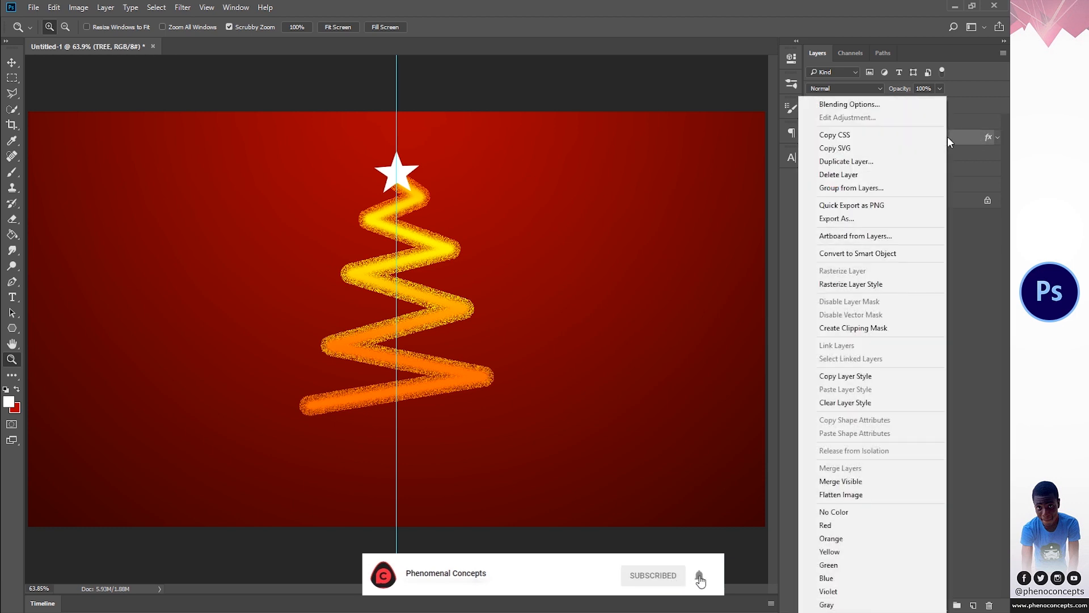
left_click(850, 376)
left_click(873, 123)
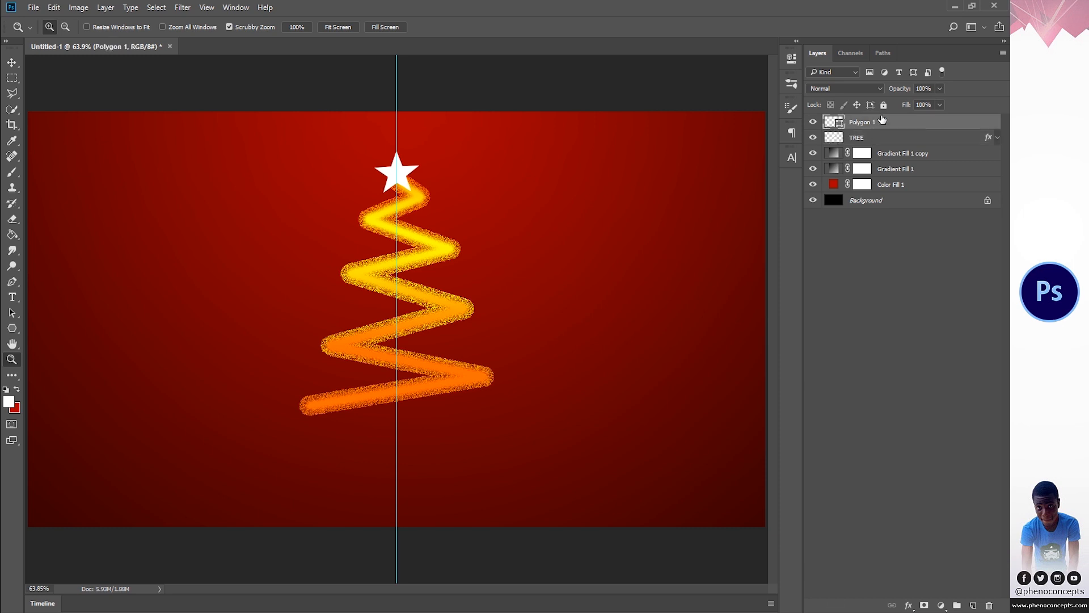
right_click(882, 124)
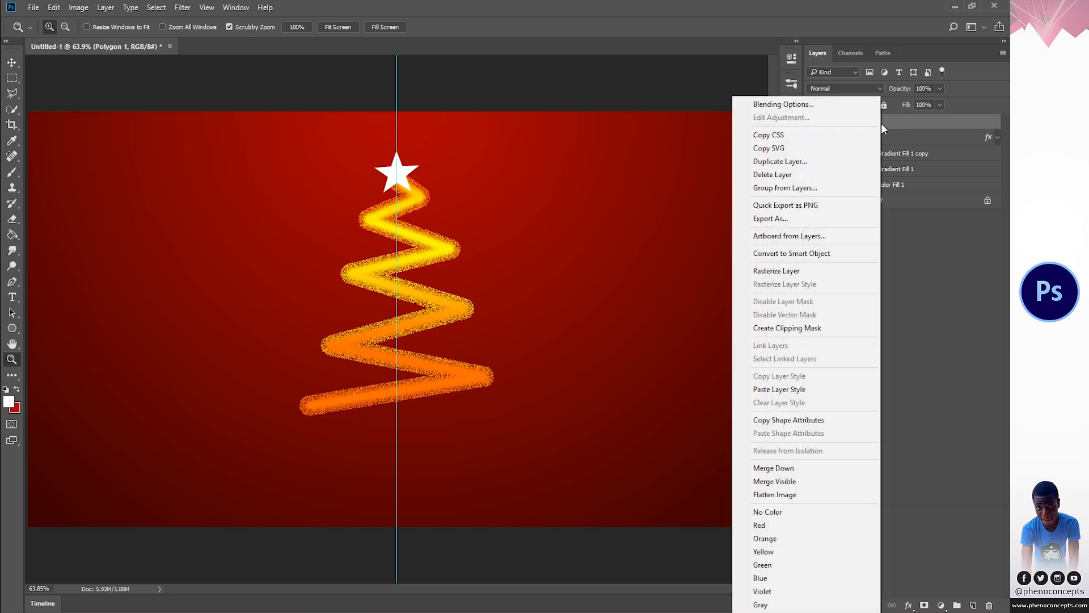
left_click(804, 391)
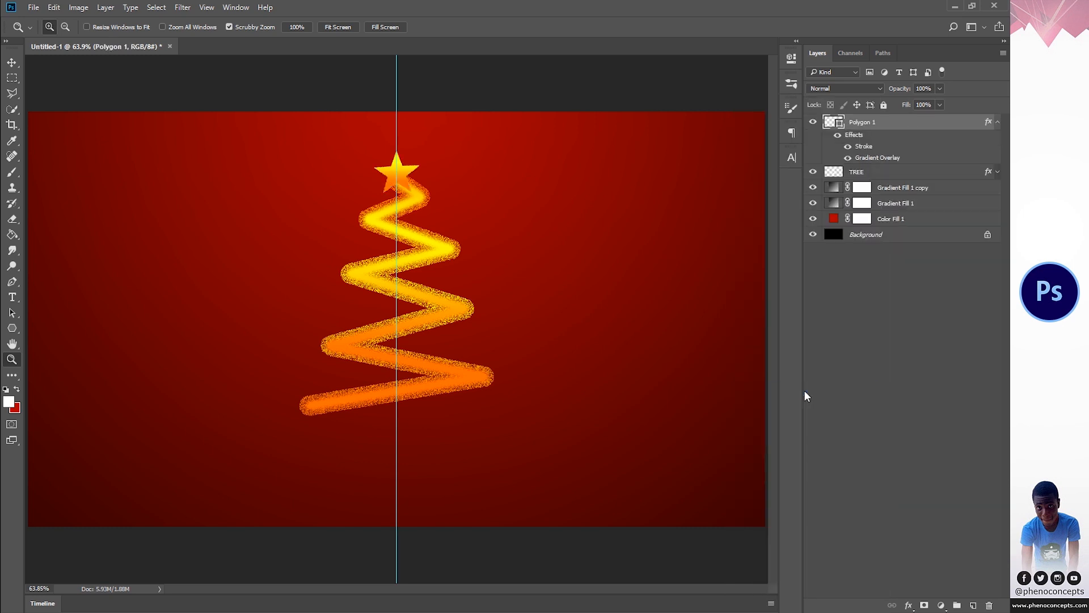
left_click(998, 123)
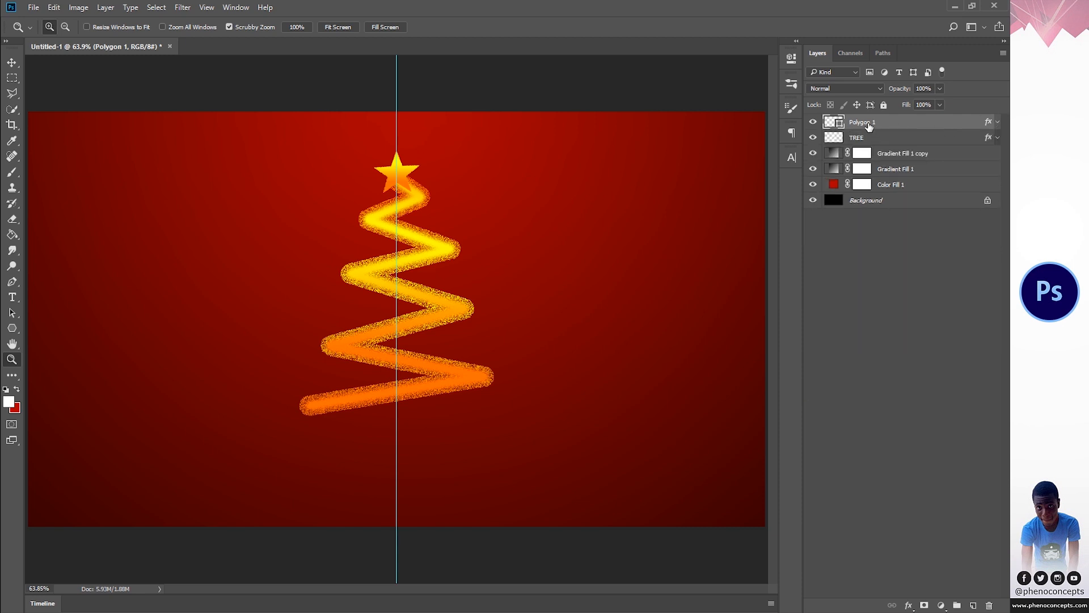
- Rename the star's layer STAR
double_click(862, 122)
type("STAR")
key("Return")
- Set the STAR layer's stroke size to 15 px, keep its gradient overlay on and apply the layer style
double_click(989, 123)
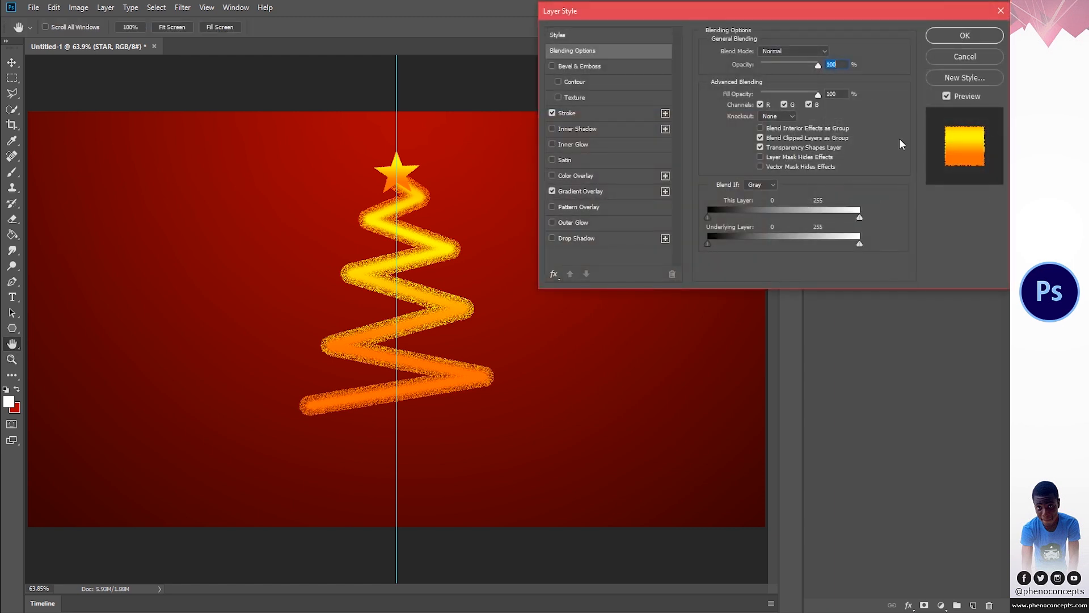
left_click(622, 112)
mouse_move(757, 48)
left_mouse_down()
mouse_move(765, 54)
mouse_move(758, 50)
left_mouse_up()
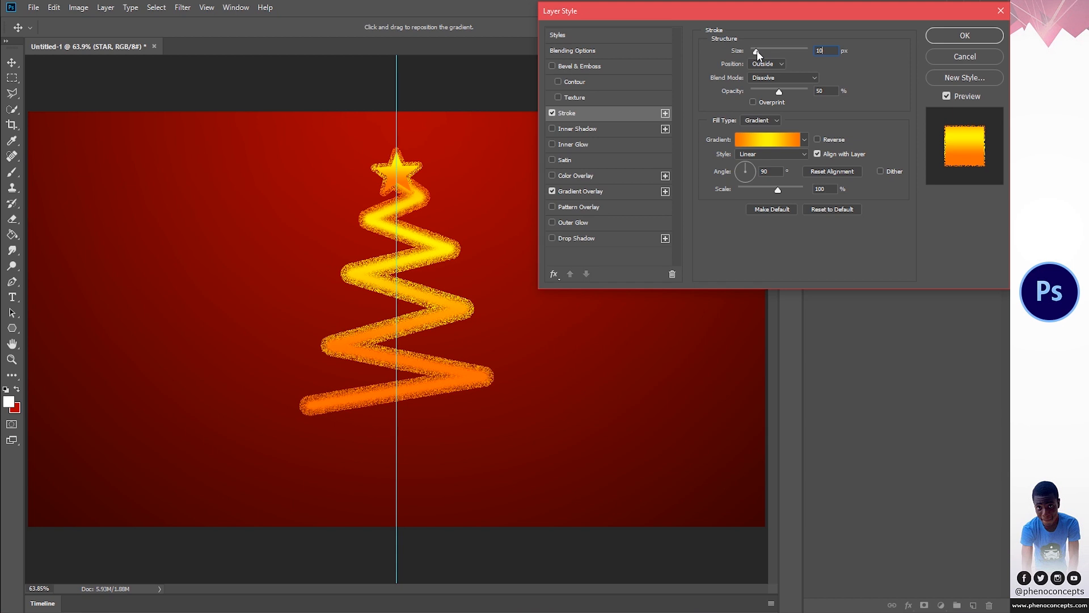
type("15")
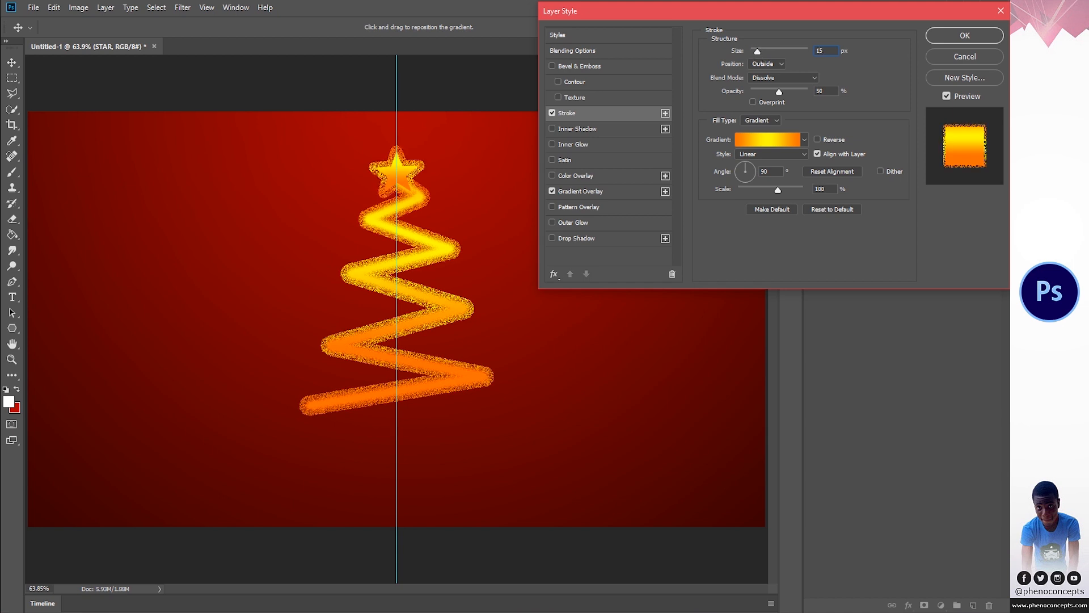
left_click(556, 192)
left_click(585, 192)
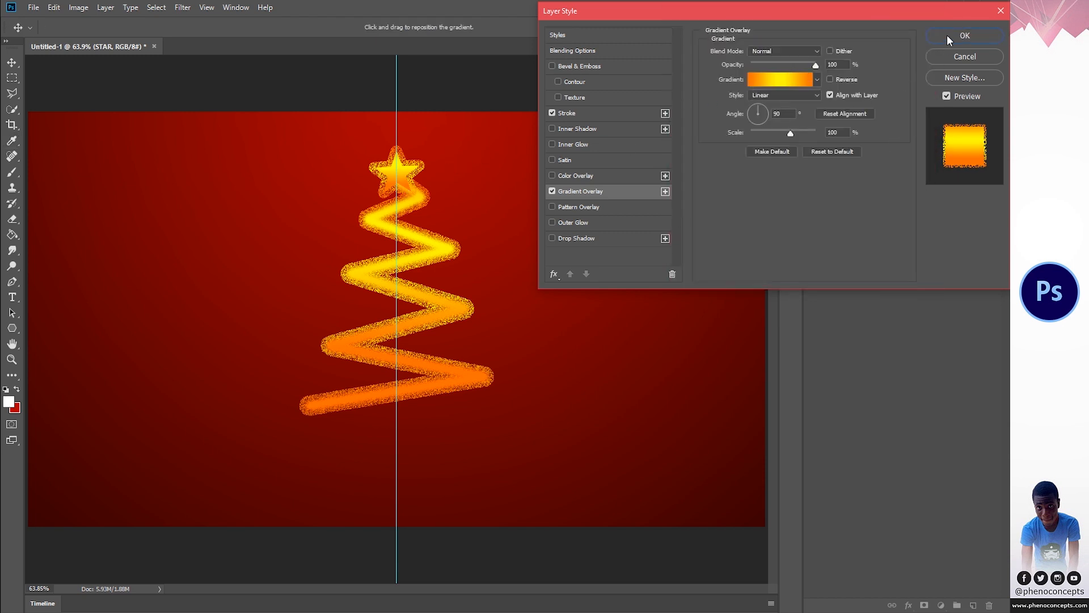
left_click(947, 36)
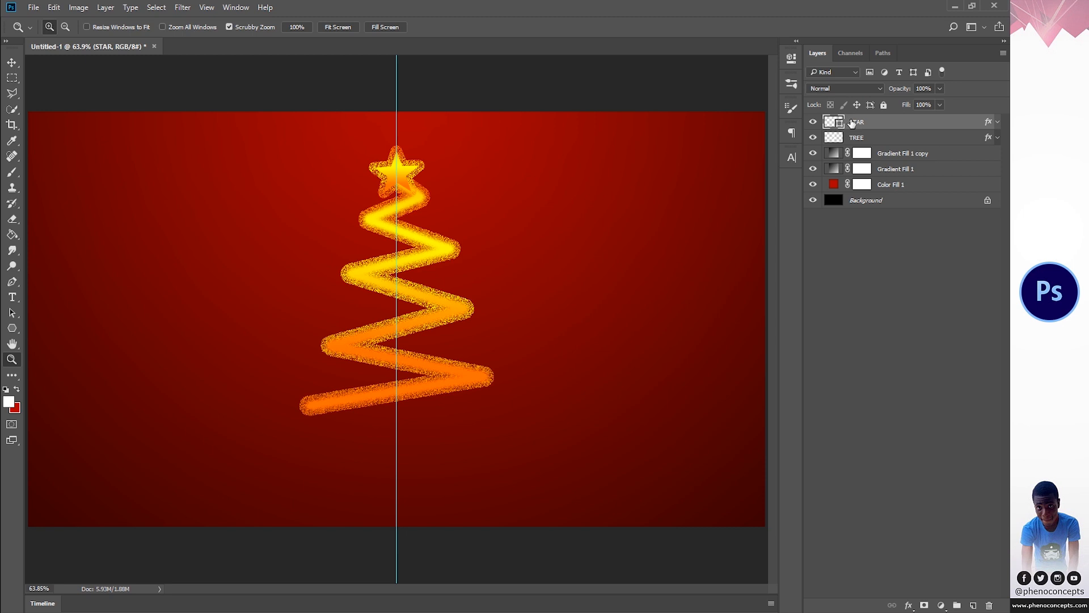
- Add a new layer above STAR and paint one white dab on it with a 100 px Soft Round brush
left_click(972, 605)
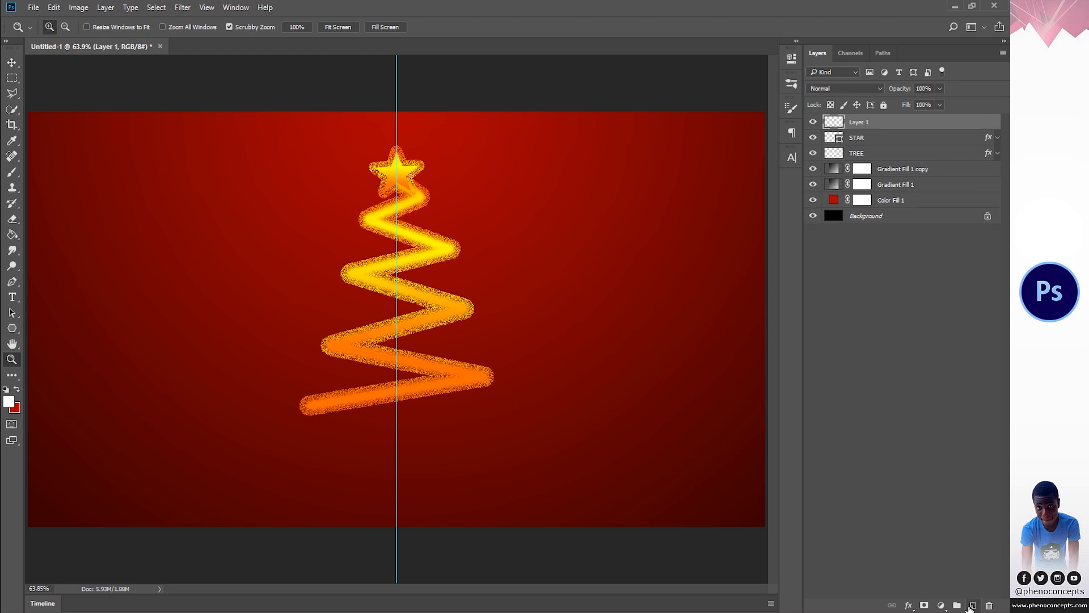
left_click(12, 172)
key("bracketright")
key("bracketright")
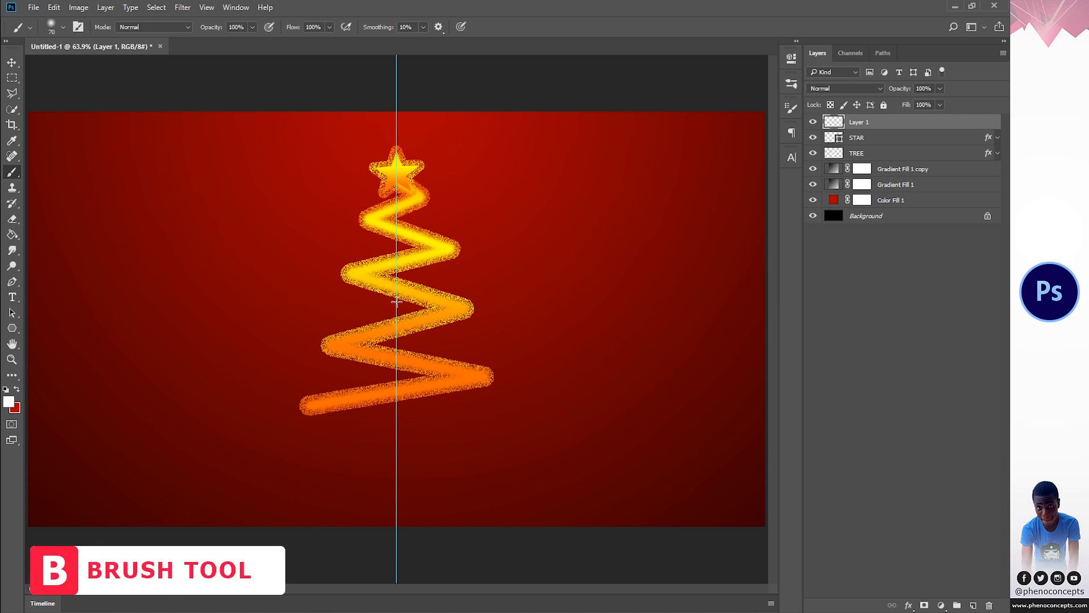
right_click(396, 301)
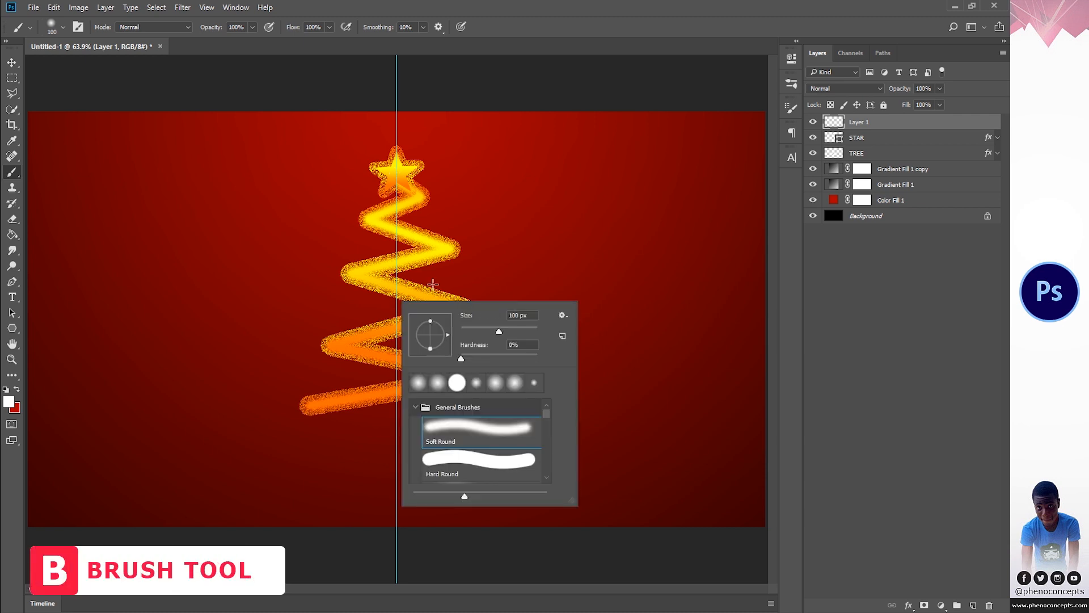
left_click(455, 283)
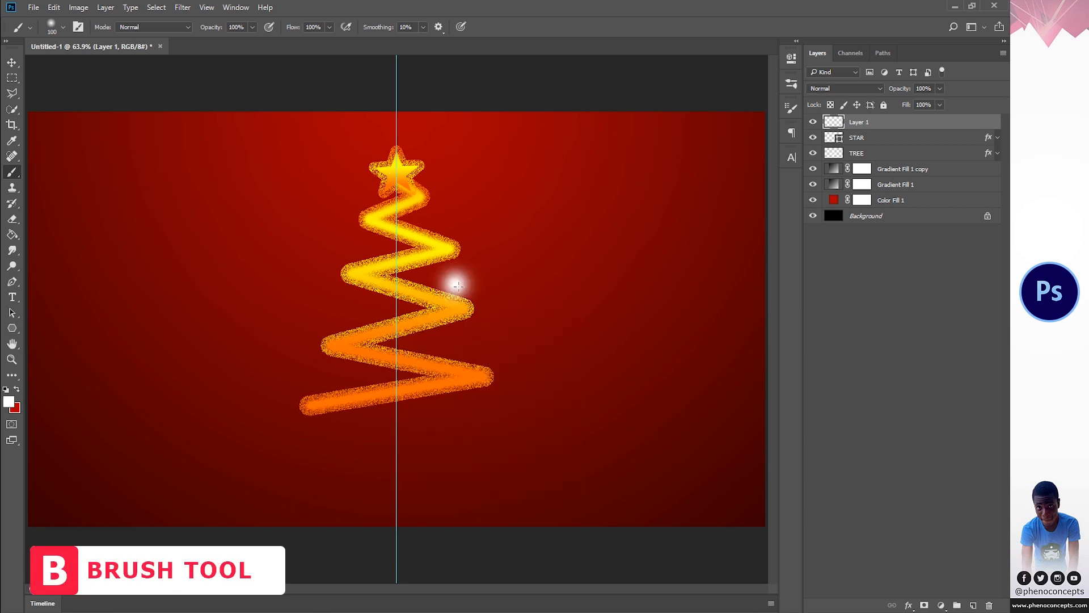
- Move the white dab onto the star, enlarge it with Free Transform and center it on the vertical guide
key("v")
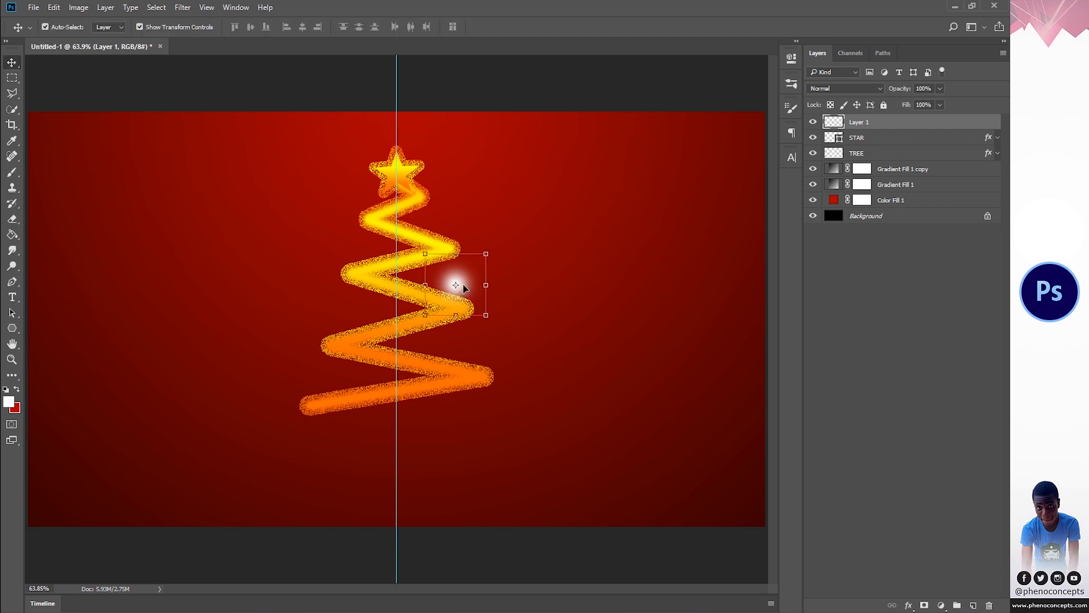
left_click_drag(464, 288, 405, 180)
left_click_drag(405, 178, 403, 179)
key("ctrl+t")
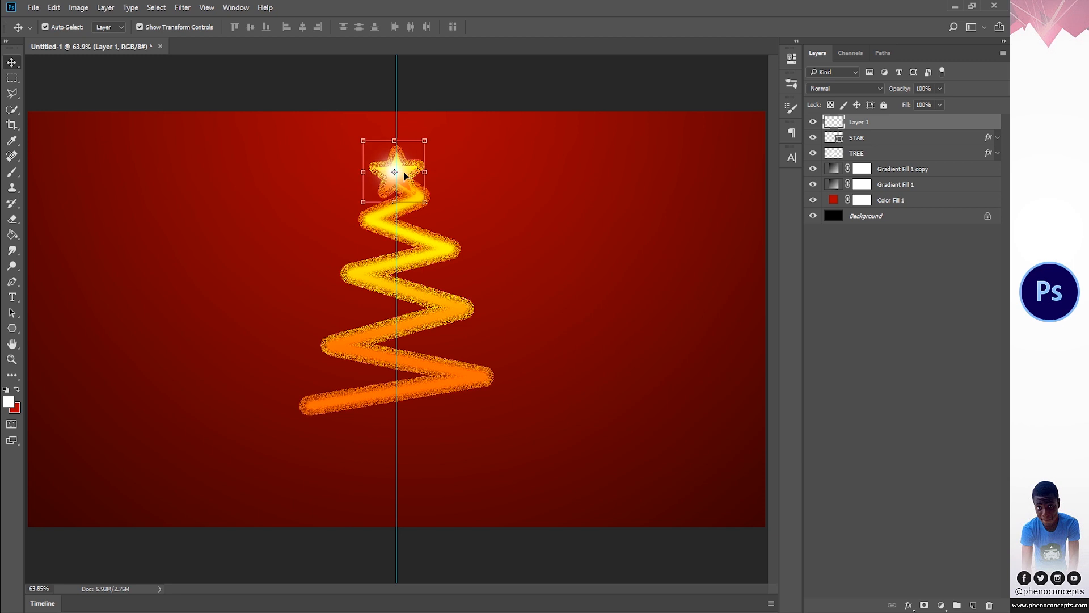
left_click_drag(424, 141, 443, 133)
left_click_drag(405, 184, 411, 183)
left_click(532, 27)
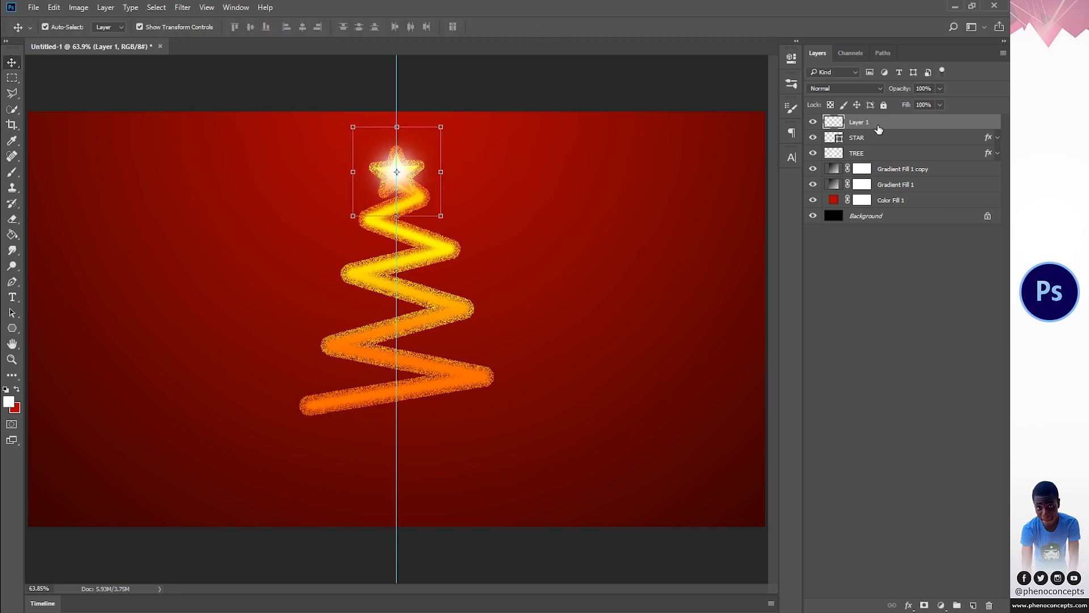
- Give the dab's layer a Color Overlay in orange ffa201 sampled from the tree and apply it
left_click(909, 605)
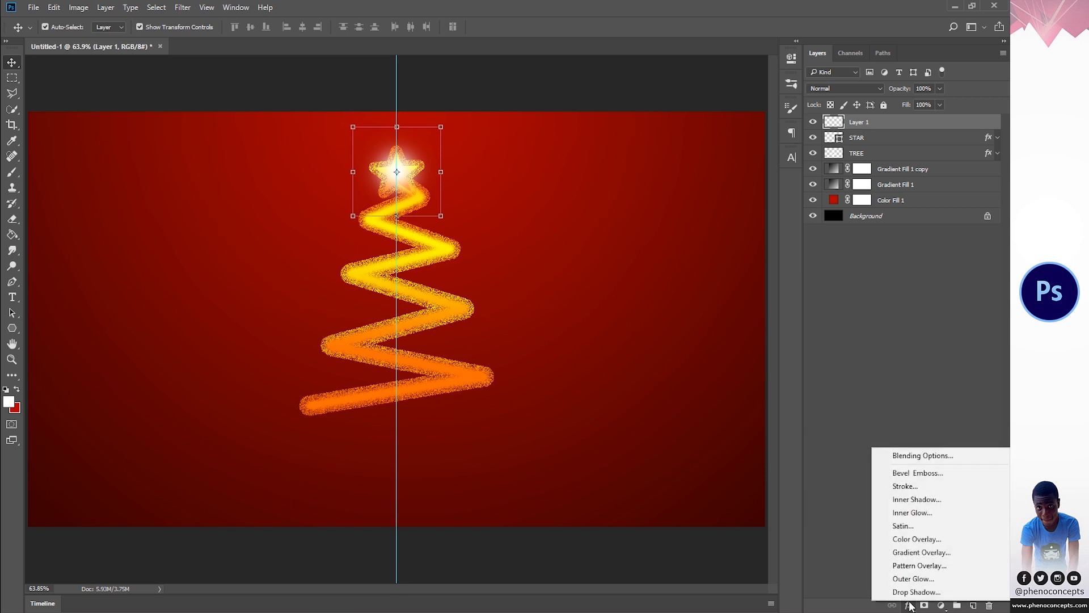
left_click(908, 539)
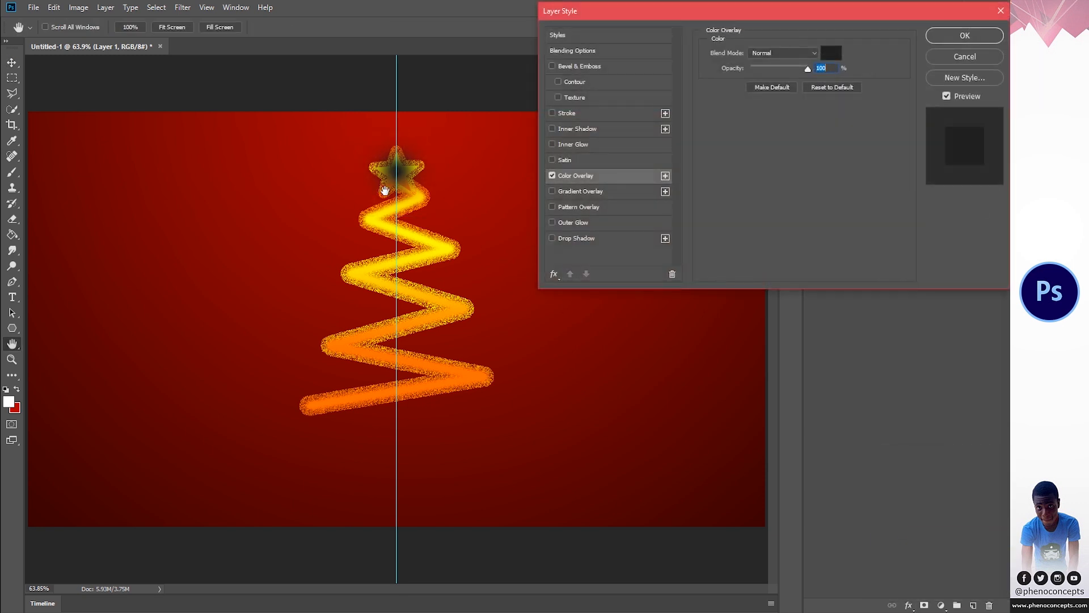
left_click(829, 52)
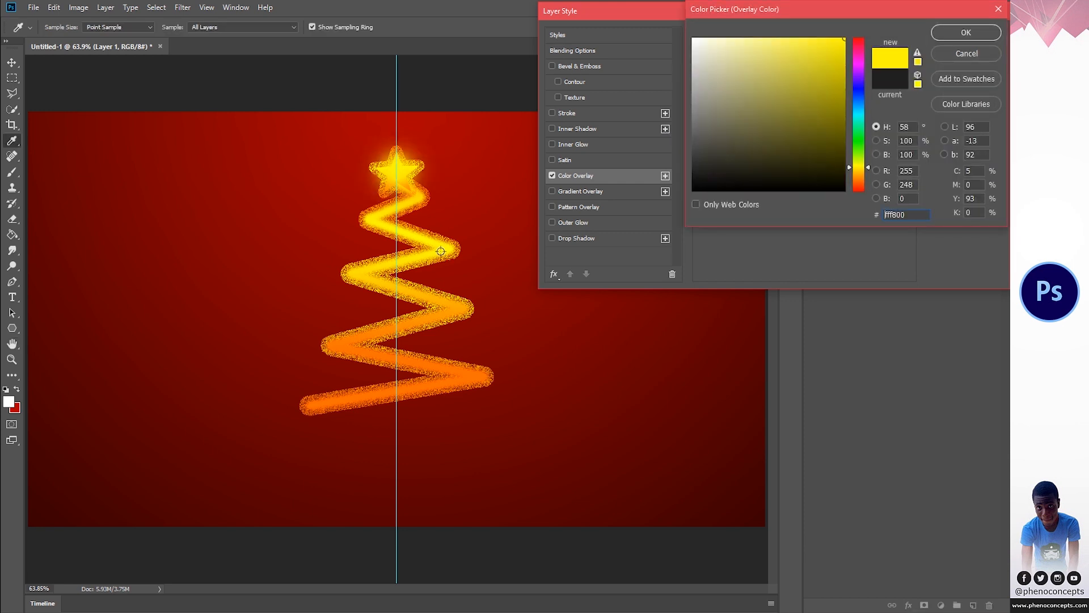
left_click(340, 347)
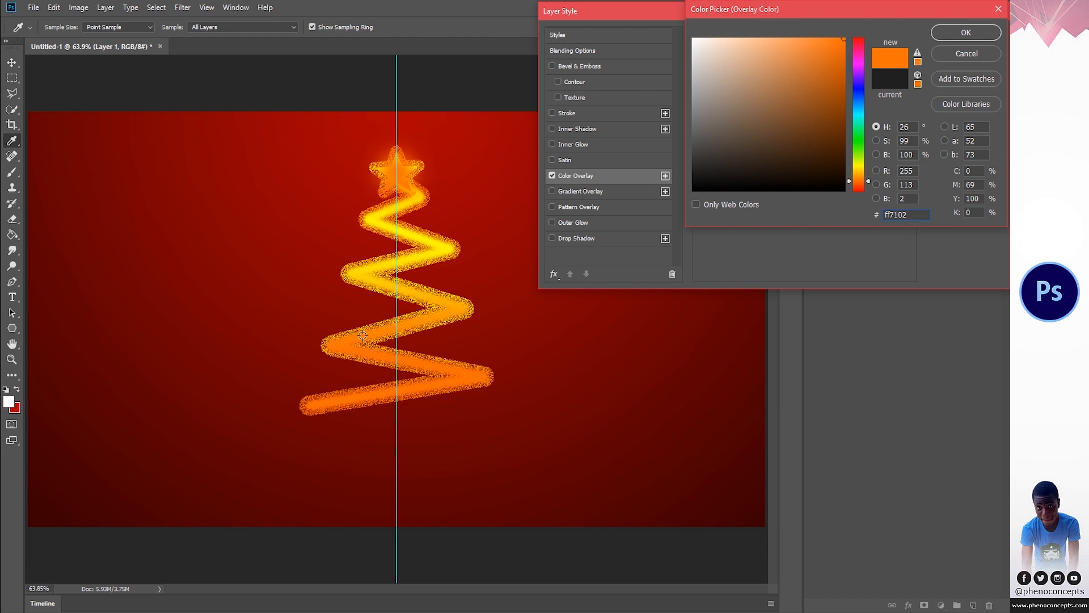
left_click(412, 324)
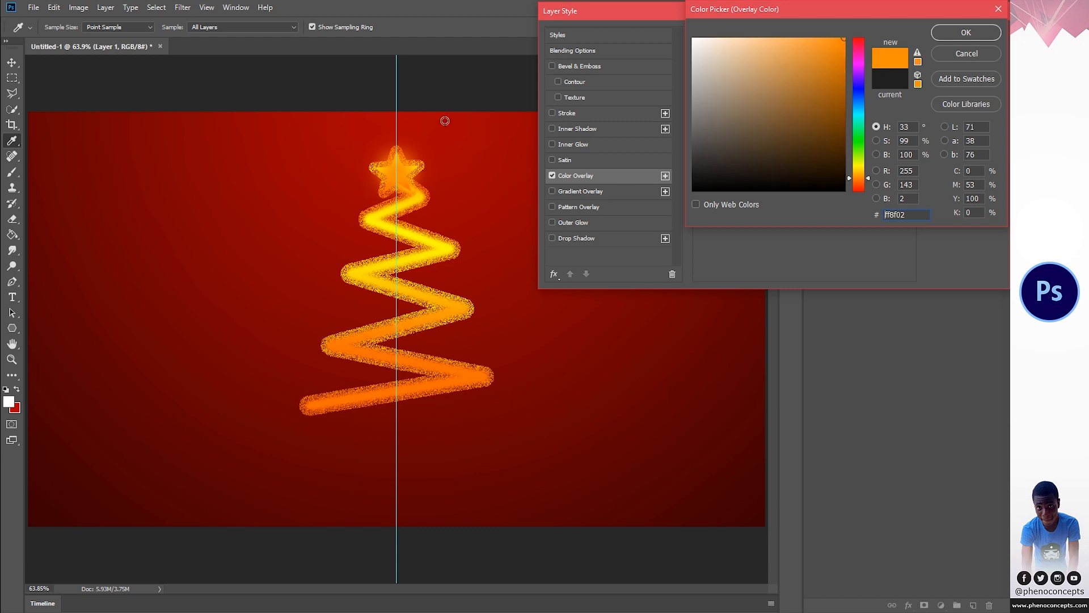
left_click(451, 316)
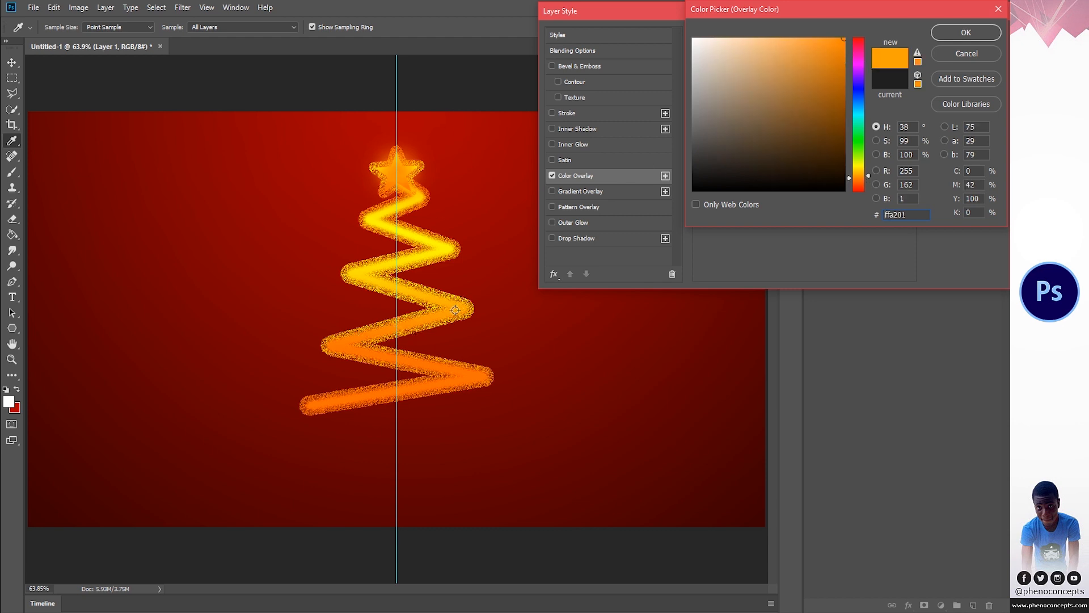
left_click(954, 33)
left_click(955, 33)
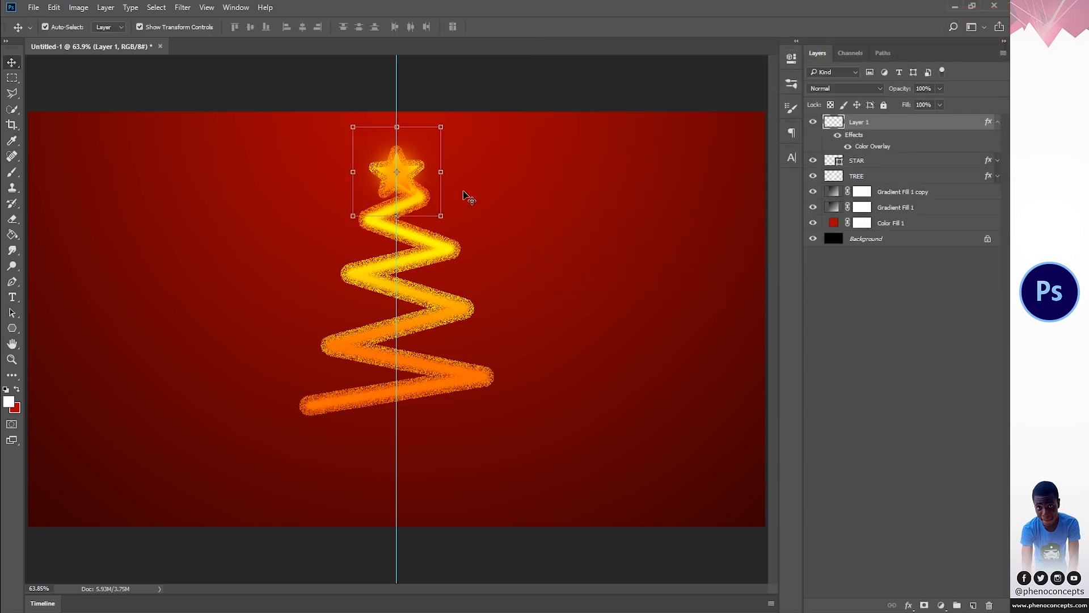
- Enlarge the orange glow slightly around the star and collapse its layer's effects list
left_click_drag(441, 126, 450, 117)
left_click(531, 27)
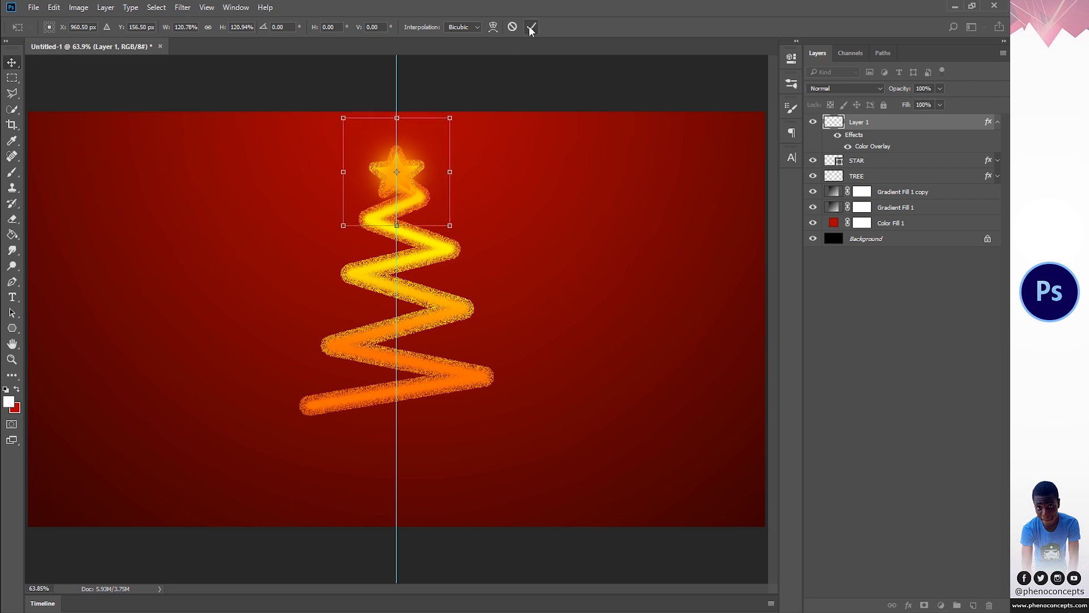
left_click(990, 123)
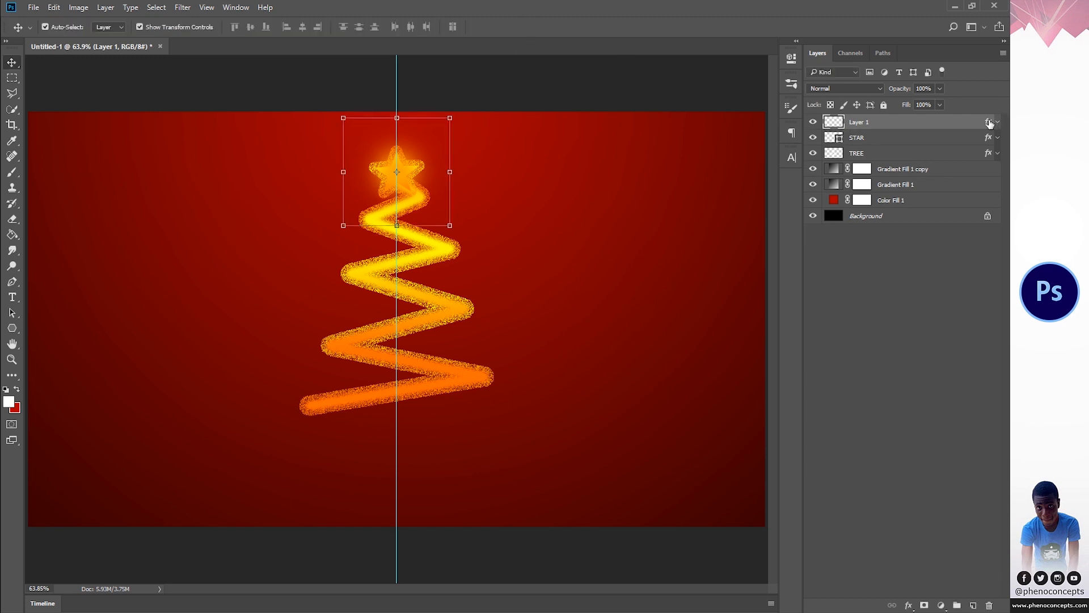
- Add an Outer Glow in light yellow ffe169 to the orange glow layer above STAR
double_click(990, 123)
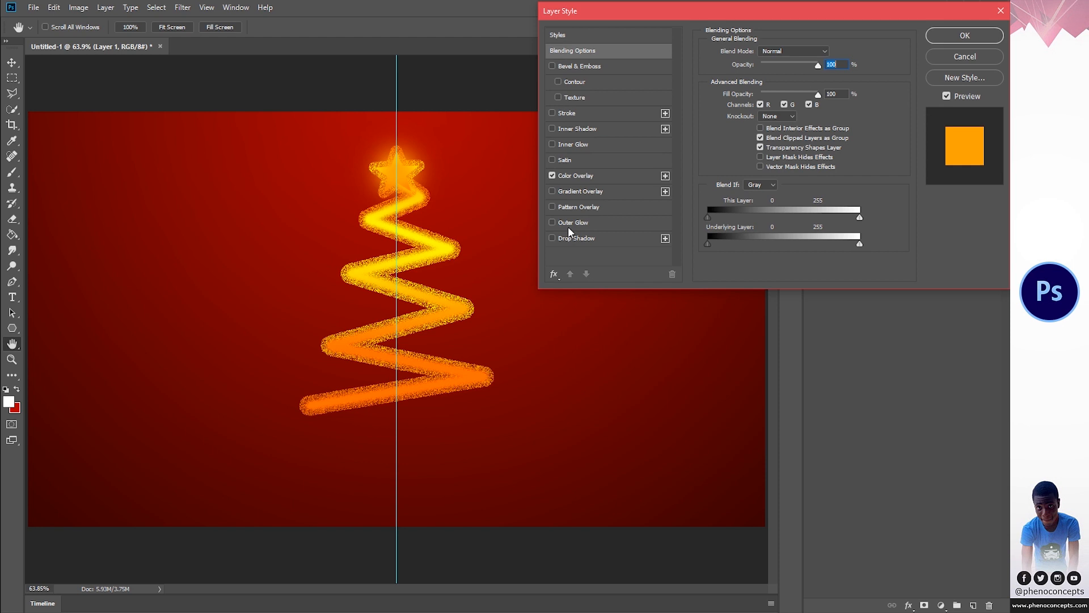
left_click(569, 224)
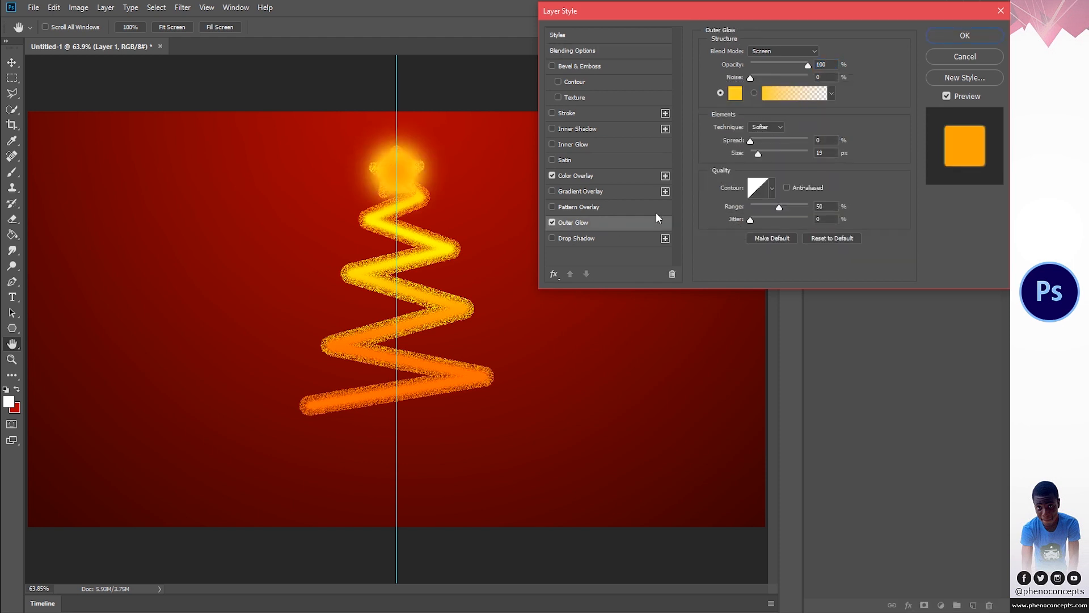
left_click(736, 95)
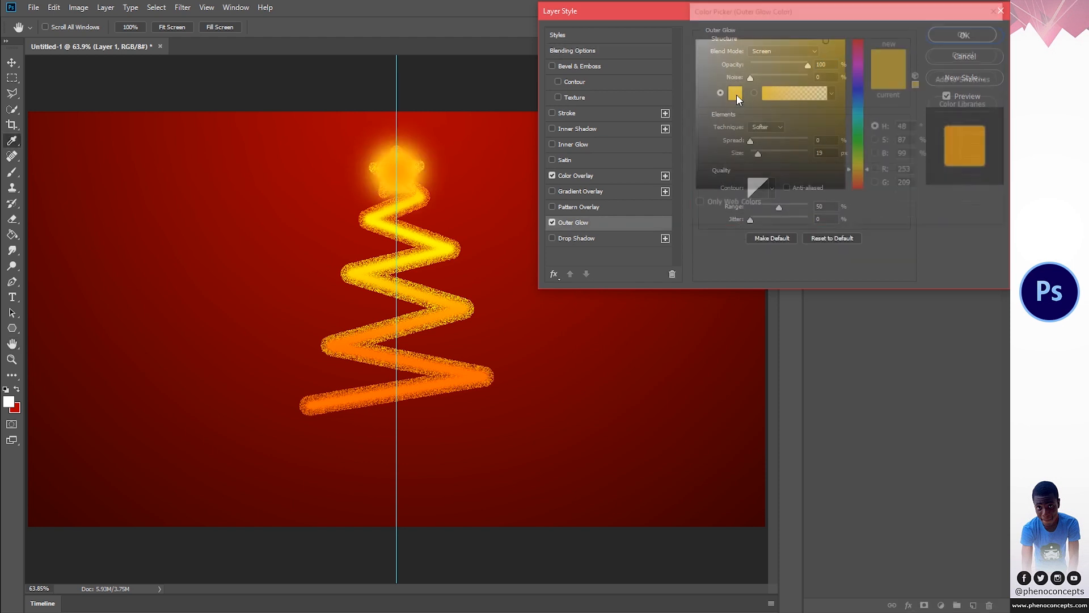
left_click(787, 43)
left_click_drag(786, 43, 782, 38)
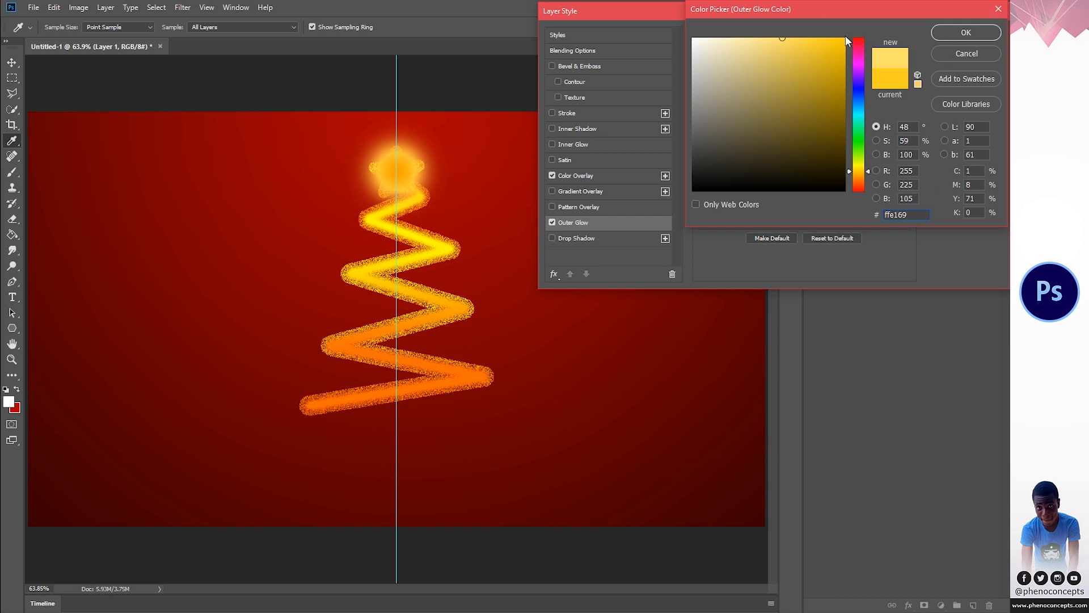
left_click(955, 31)
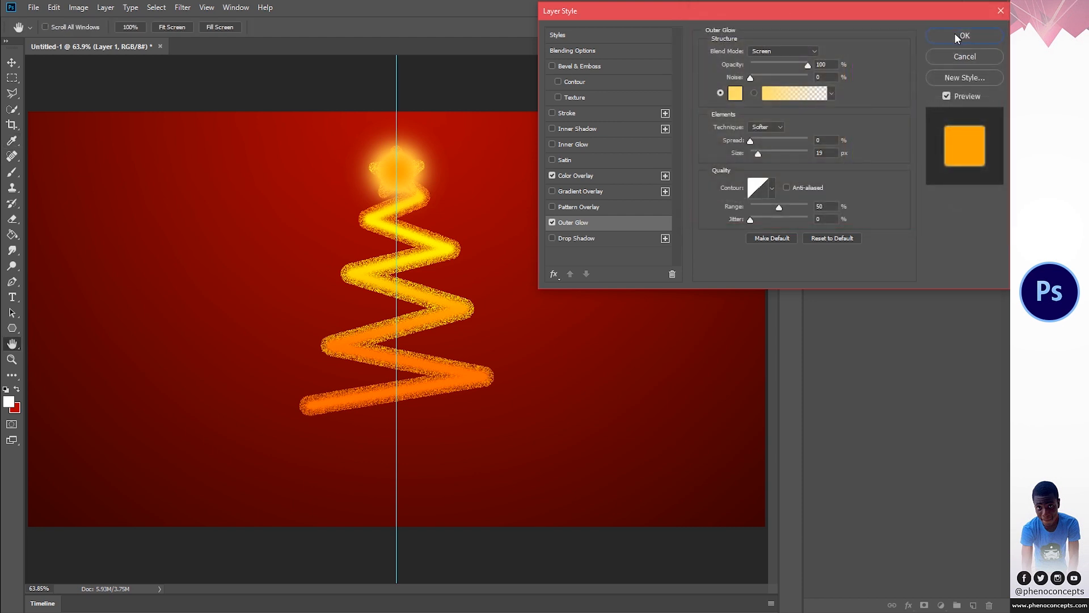
- Set the Outer Glow to 100% opacity, 0% spread and 250 px size, and apply the layer style
left_click_drag(786, 63, 767, 66)
left_click_drag(760, 159, 792, 157)
left_click(751, 141)
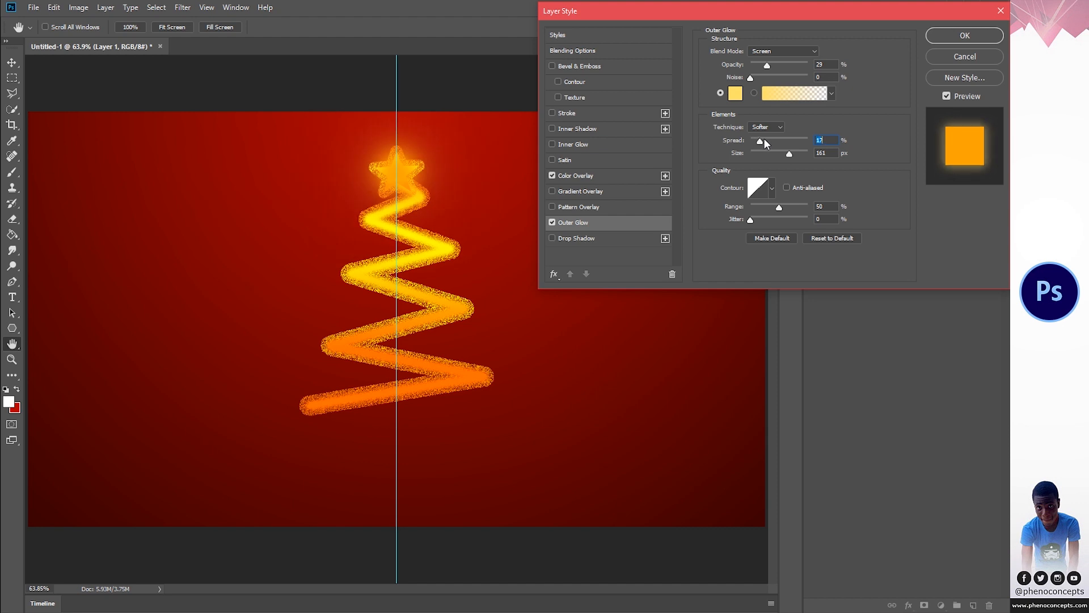
left_click_drag(789, 153, 831, 152)
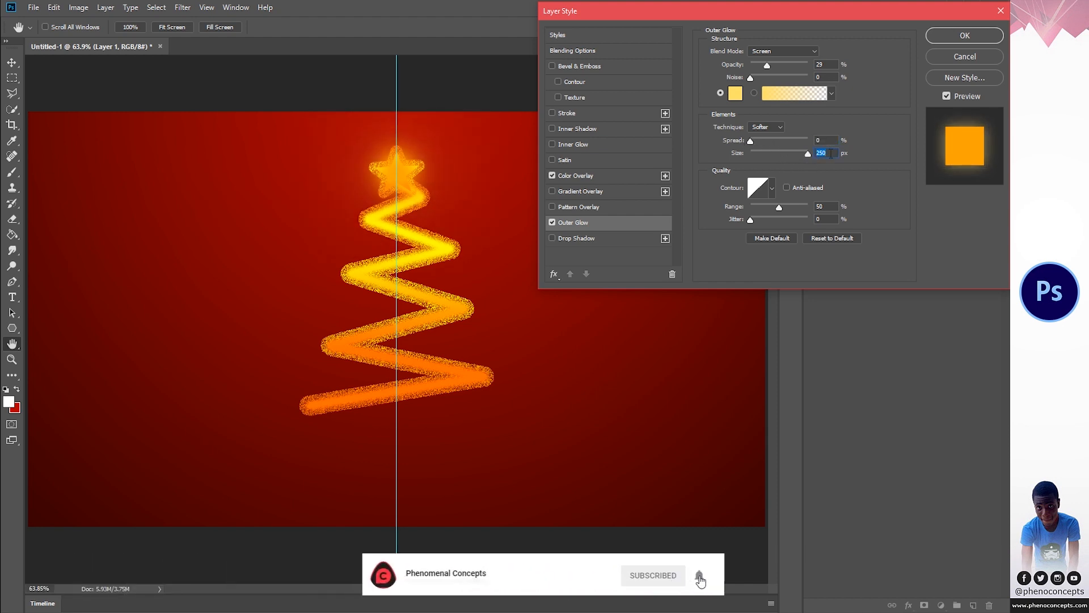
left_click_drag(767, 64, 795, 66)
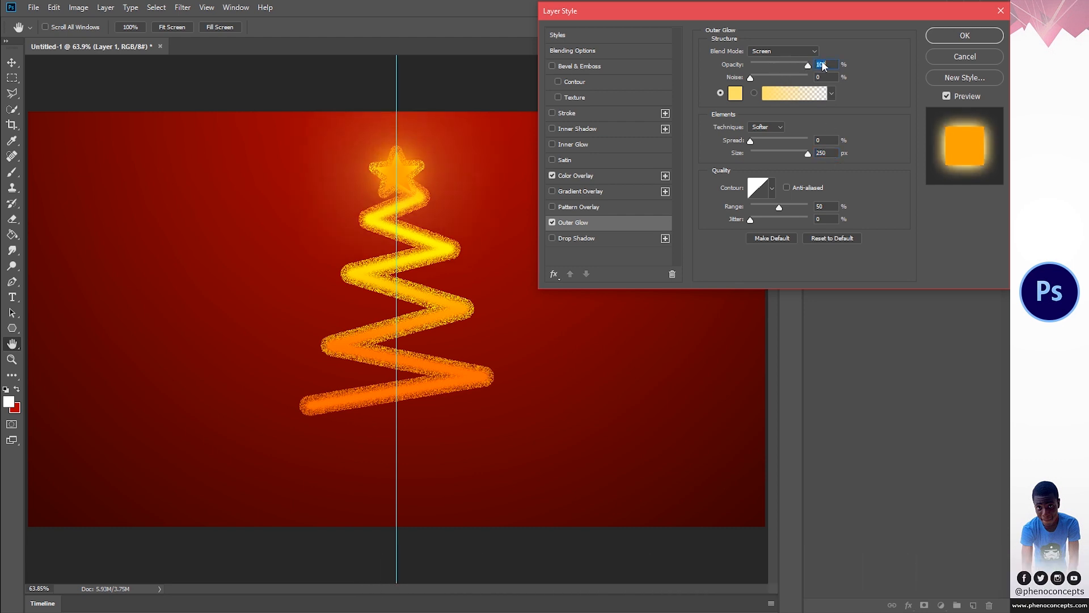
left_click(955, 39)
- Group the orange glow layer with the STAR layer and name the group STAR
left_click(859, 137)
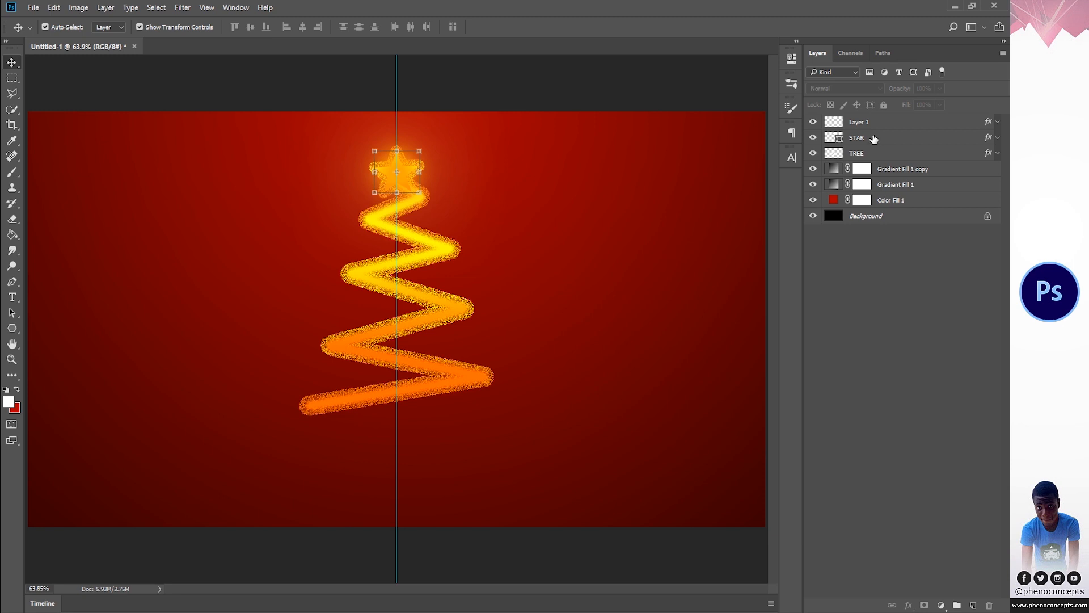
left_click(868, 125, "shift")
key("ctrl+g")
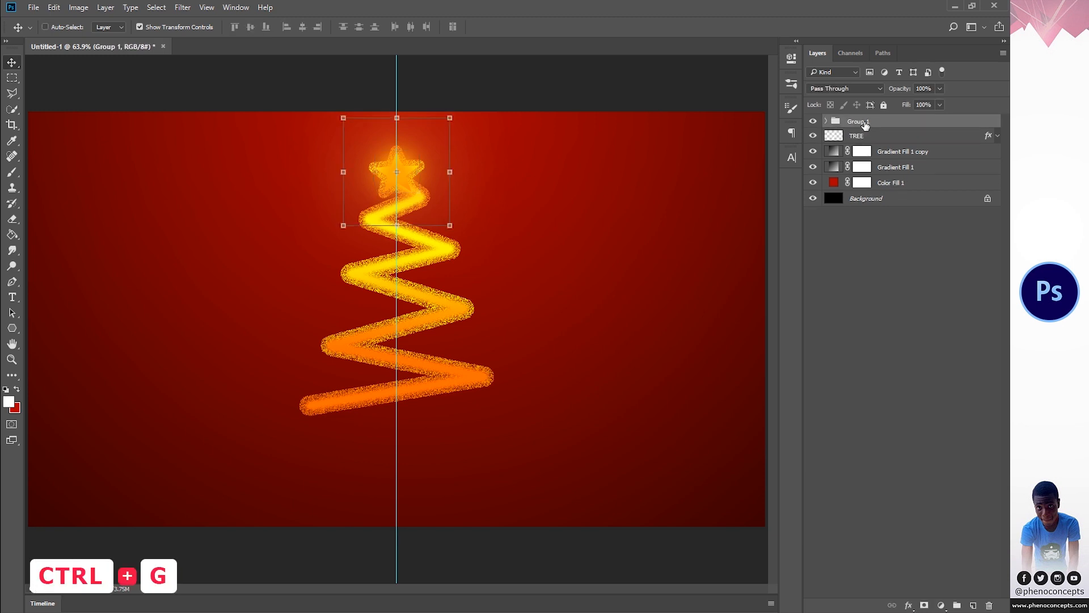
double_click(861, 121)
type("STR")
key("BackSpace")
type("AR")
key("Return")
- Group the STAR group with the TREE layer and name the new group TREE
left_click(878, 134, "ctrl")
key("ctrl+g")
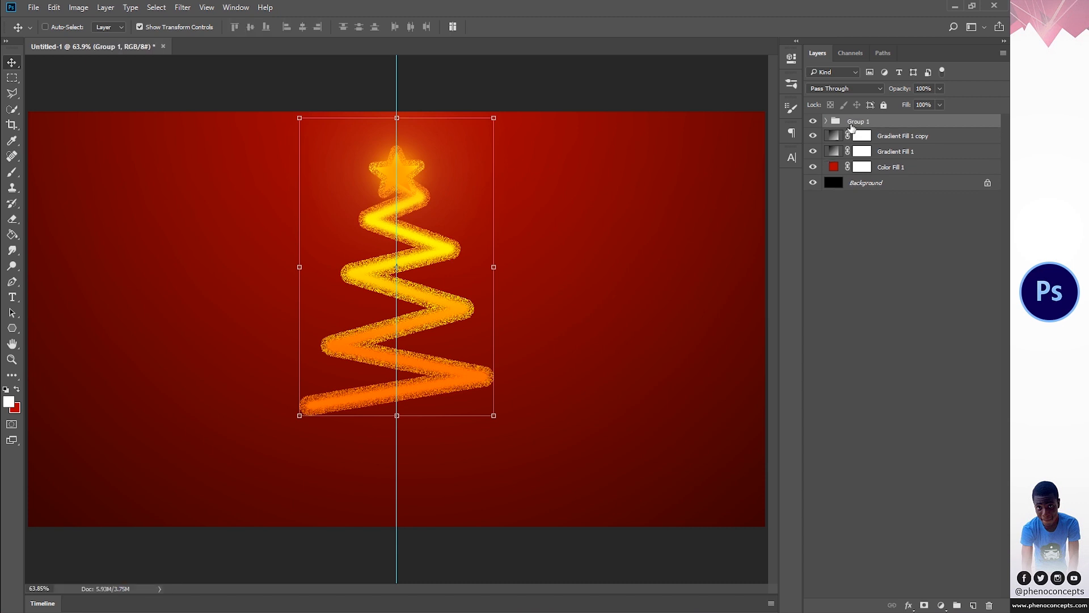
type("TREE")
key("Return")
- Group the two gradient fills and the color fill, name the group BACKGROUND, and deselect all layers
left_click(882, 134)
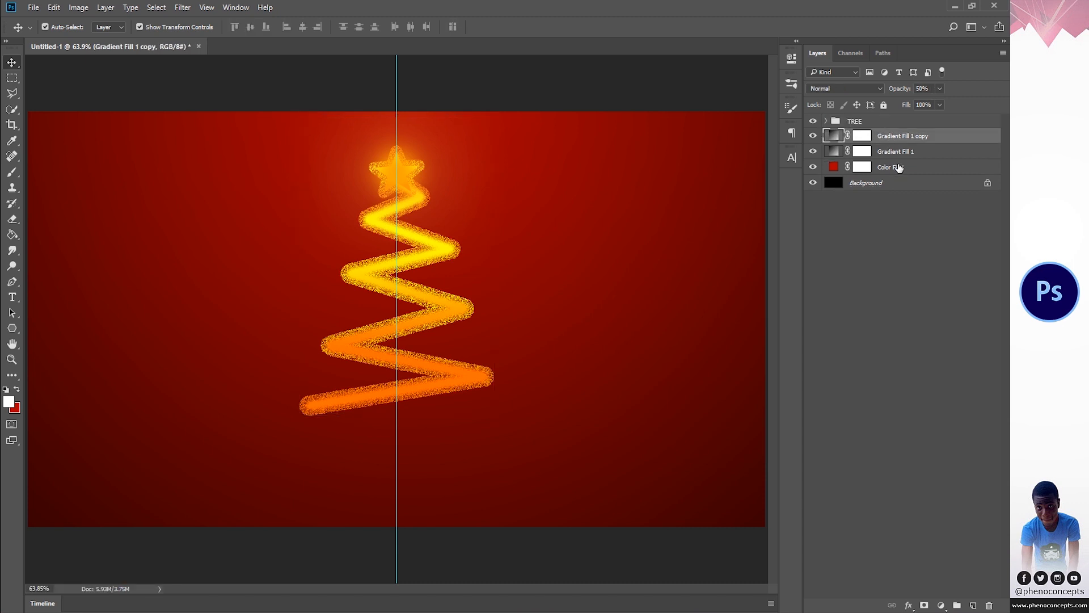
left_click(897, 166, "shift")
key("ctrl+g")
double_click(859, 135)
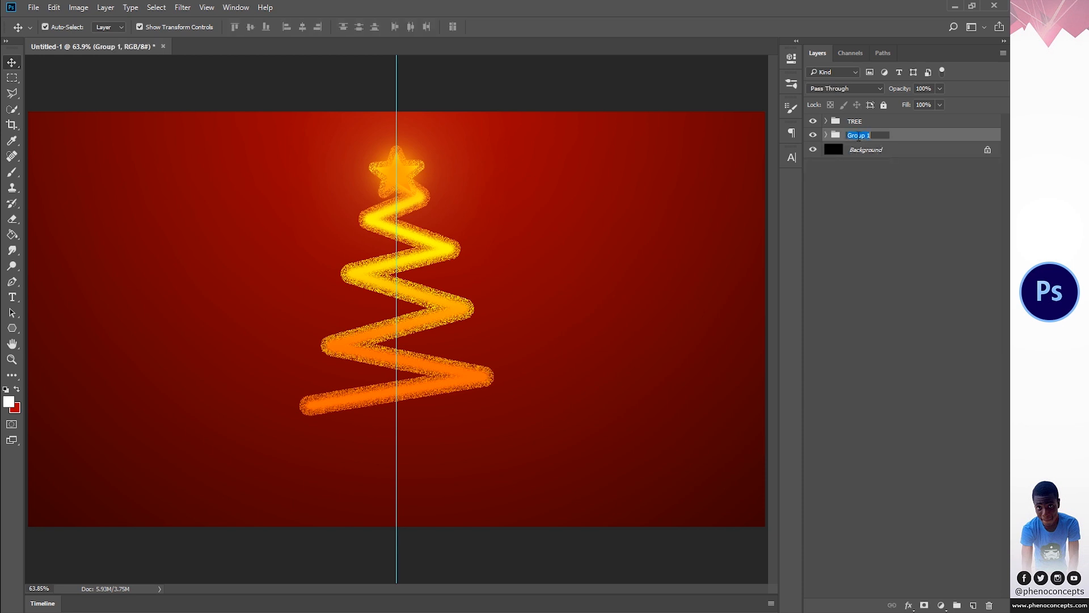
type("BACKGROUND")
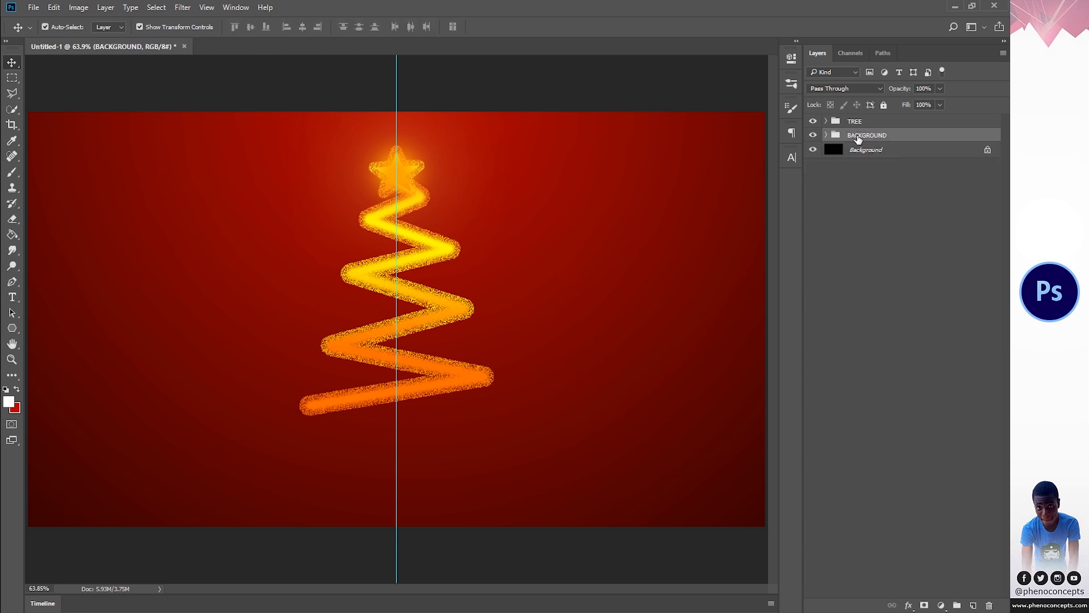
left_click(847, 223)
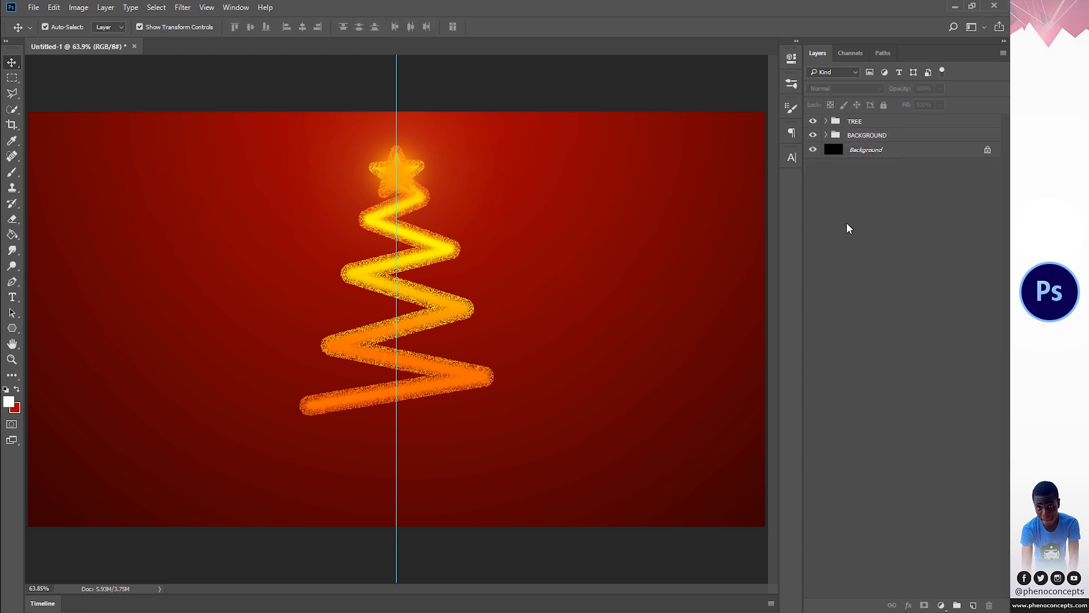
left_click(828, 135)
left_click(846, 149)
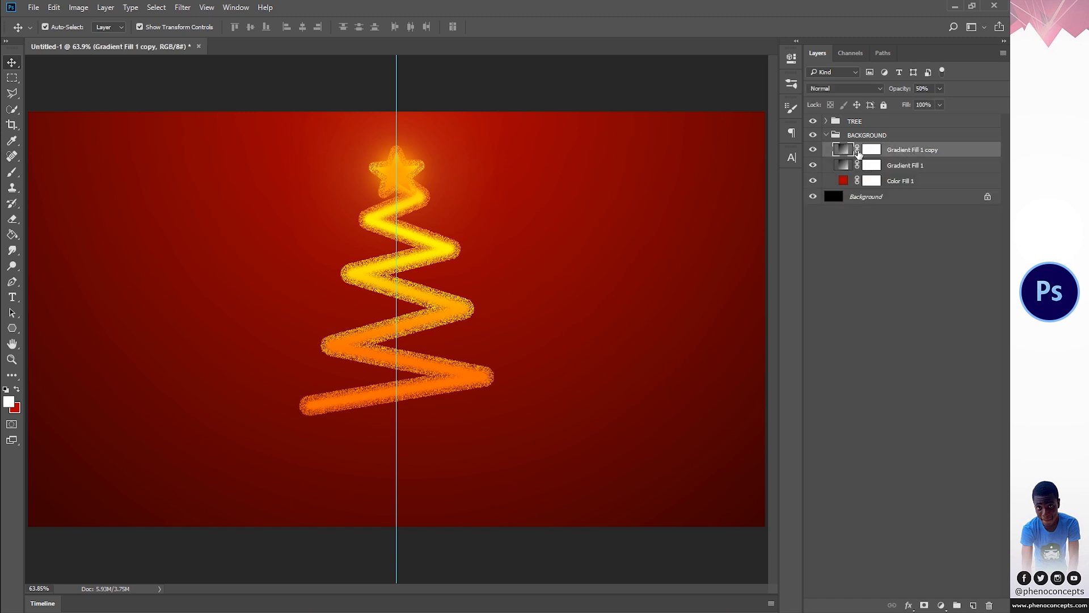
left_click(827, 135)
- Add a new layer above the STAR group inside the TREE group and name it TREE PARTICLES
left_click(826, 120)
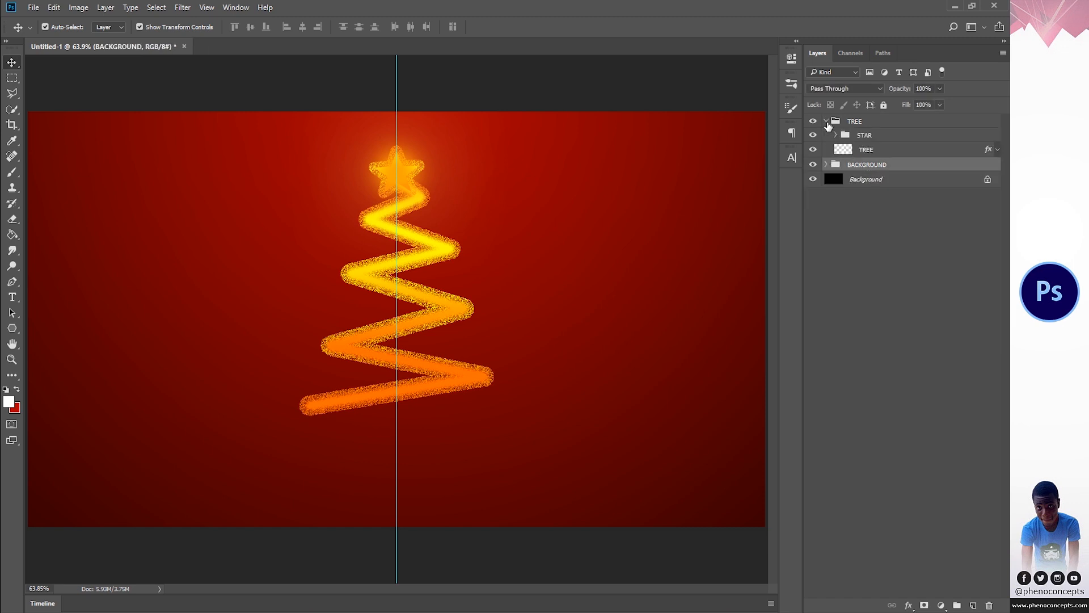
left_click(871, 137)
left_click(973, 606)
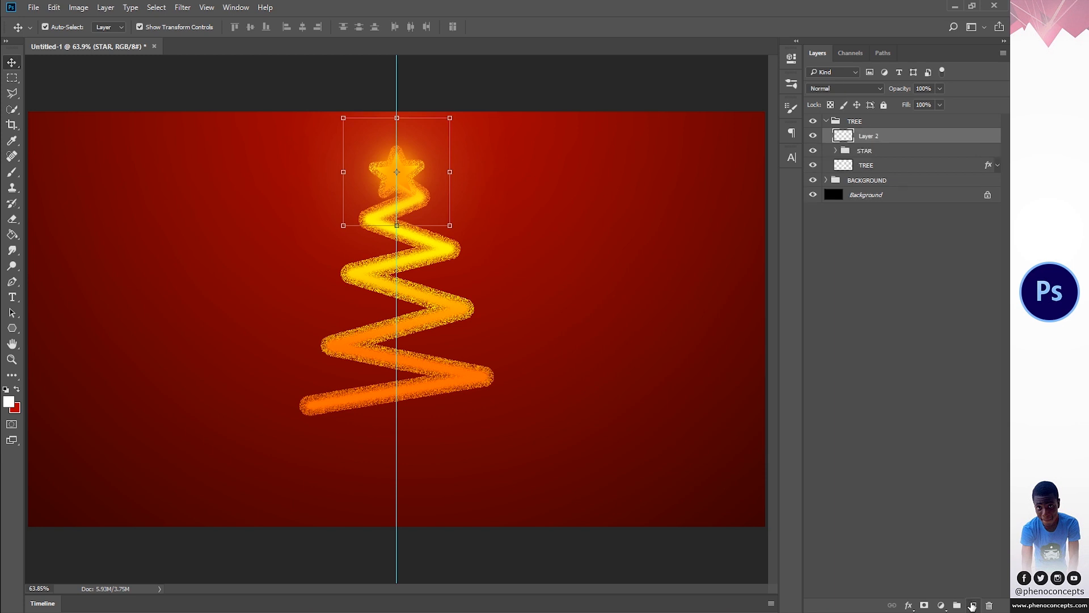
double_click(867, 135)
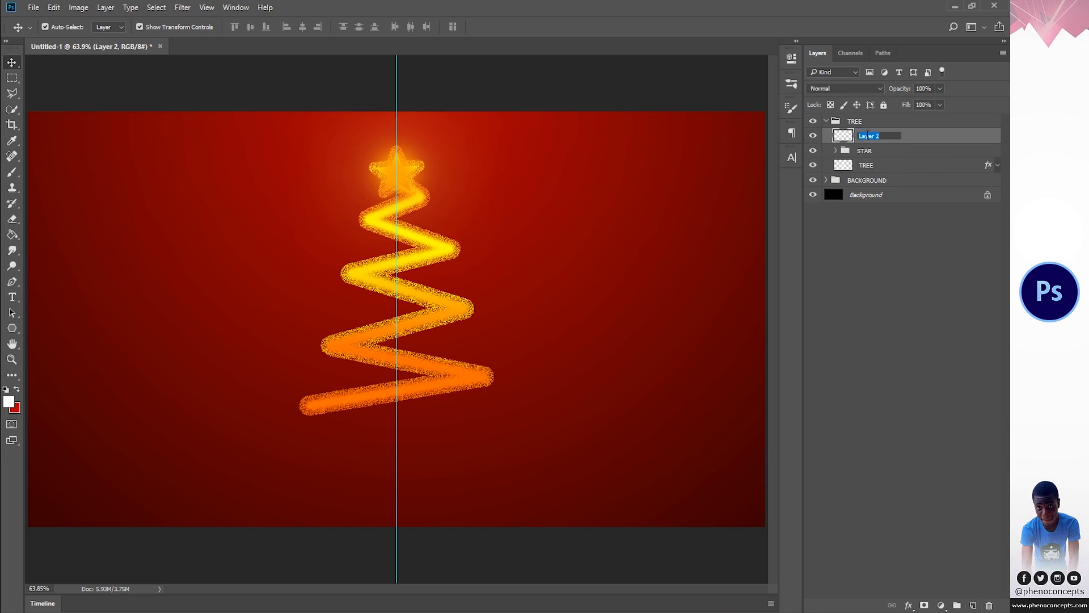
type("TREE PARTICLES")
key("Return")
- Configure the Brush tool with Shape Dynamics at 100% size jitter and Scattering at 1000% scatter
left_click(12, 173)
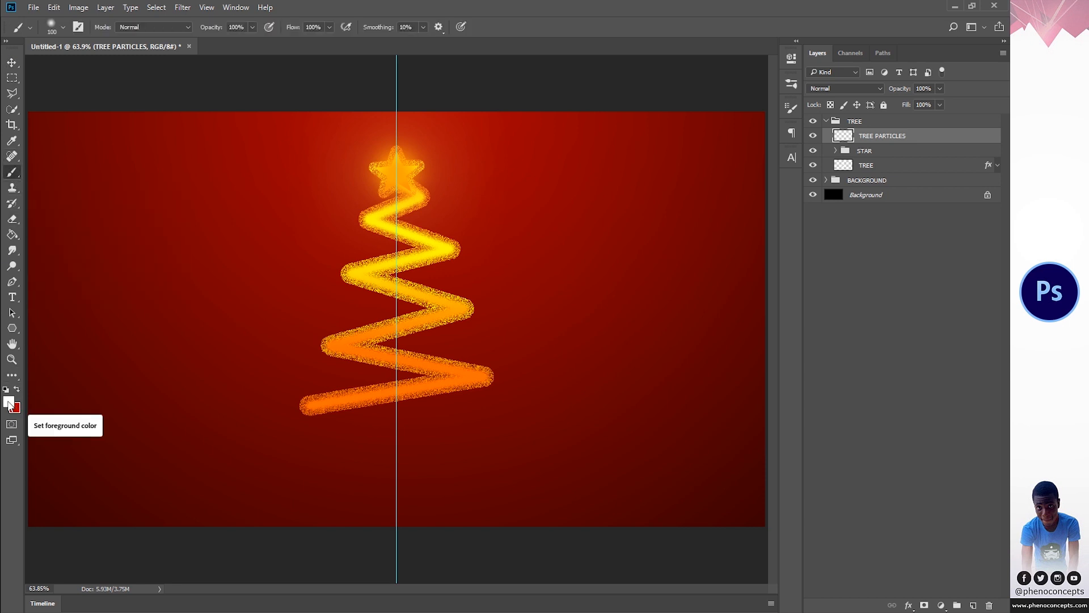
left_click(236, 7)
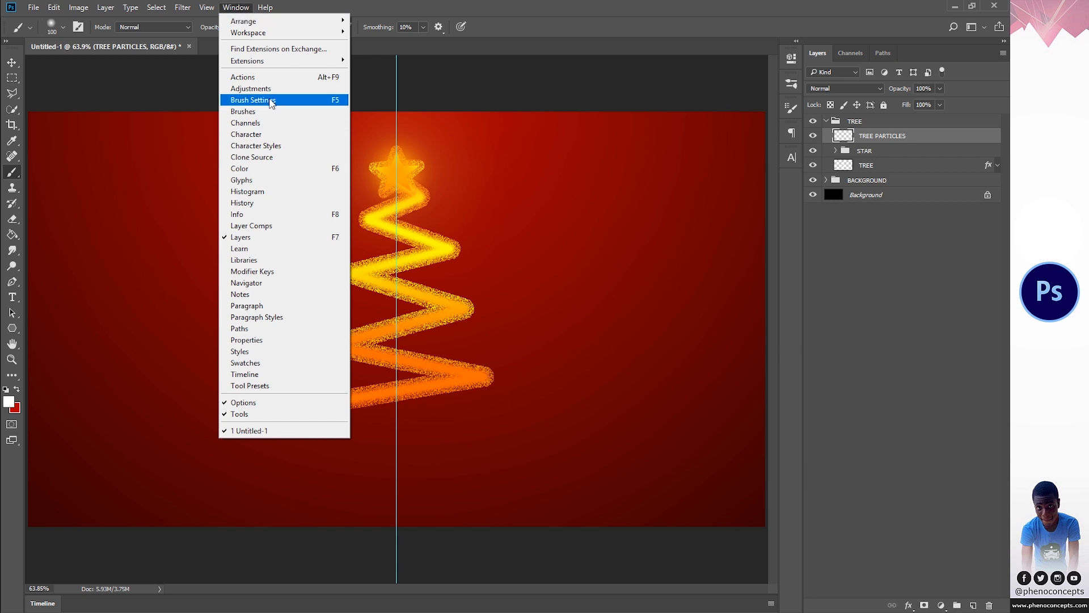
left_click(253, 100)
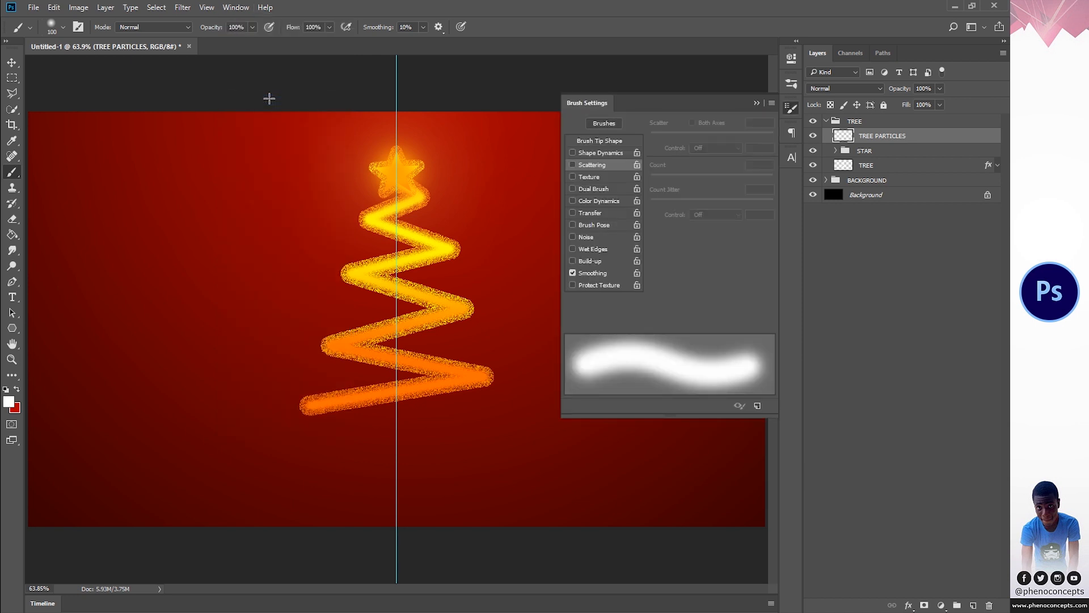
left_click(595, 152)
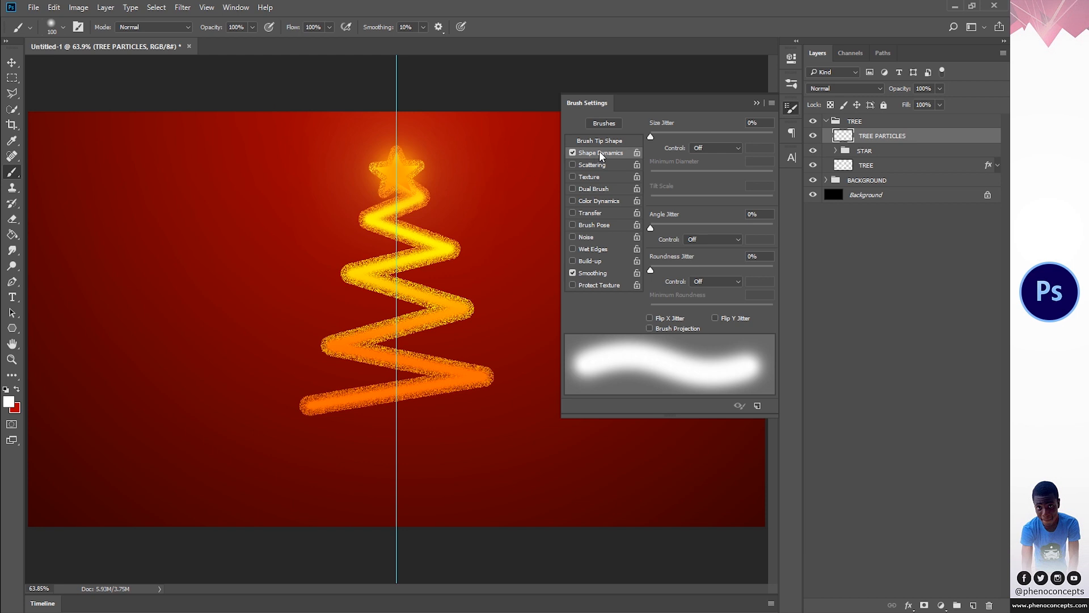
left_click_drag(654, 134, 780, 135)
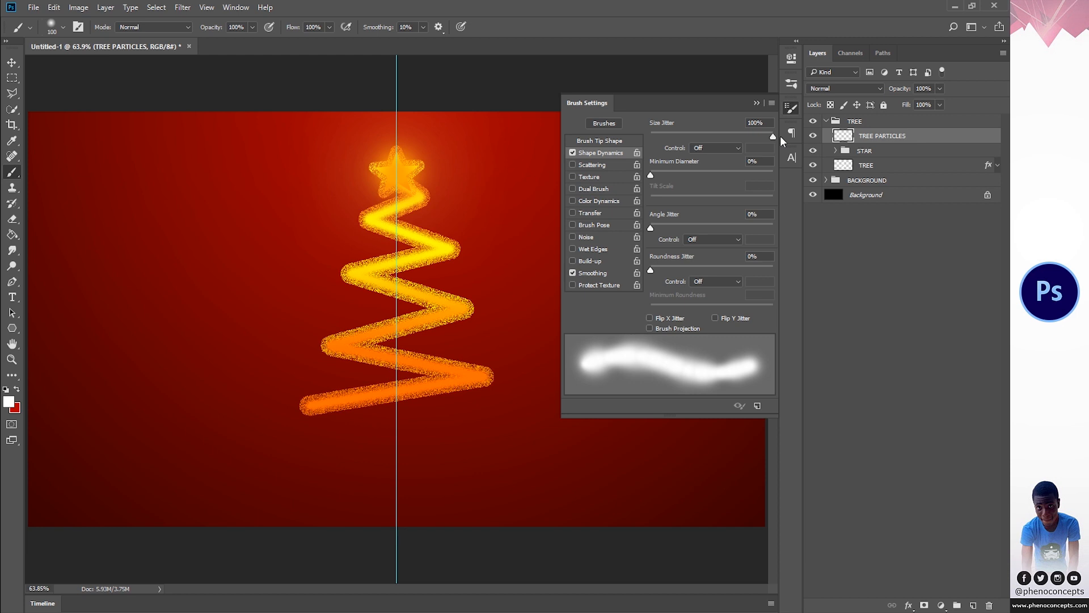
left_click(604, 162)
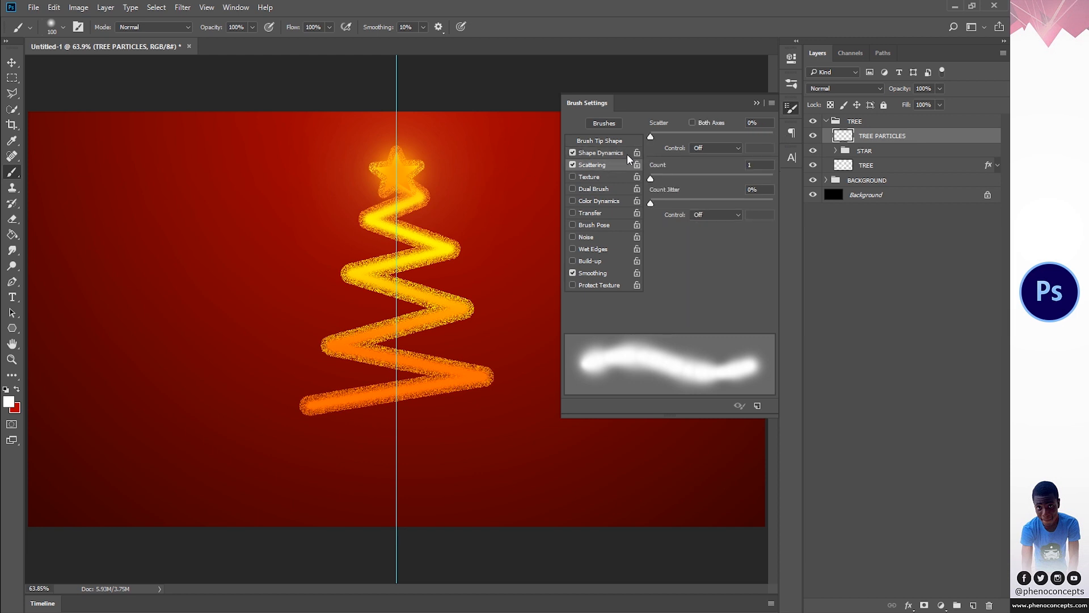
left_click_drag(655, 135, 777, 139)
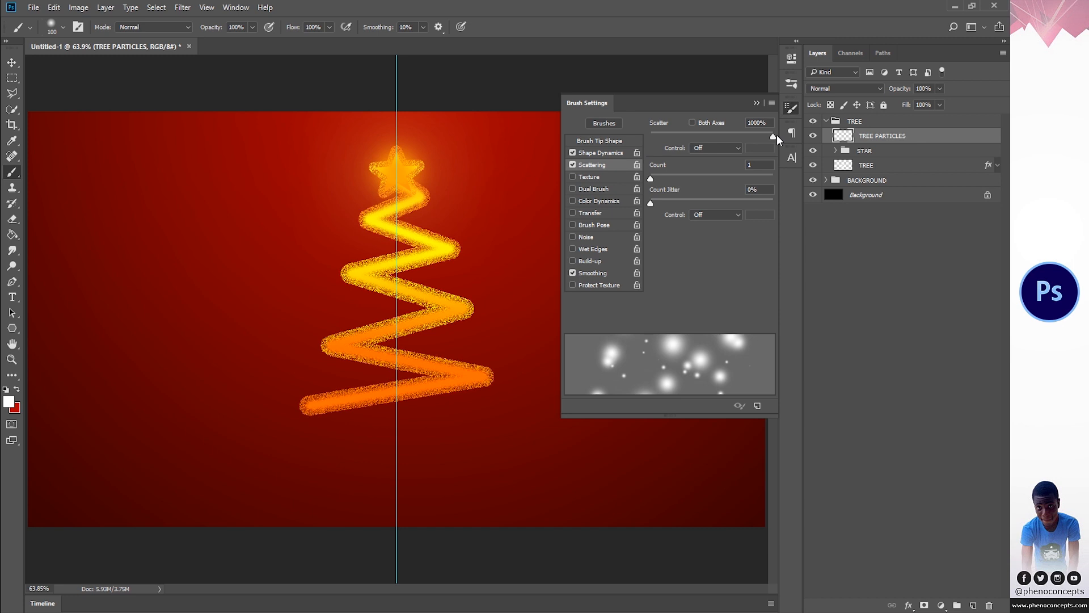
left_click(790, 109)
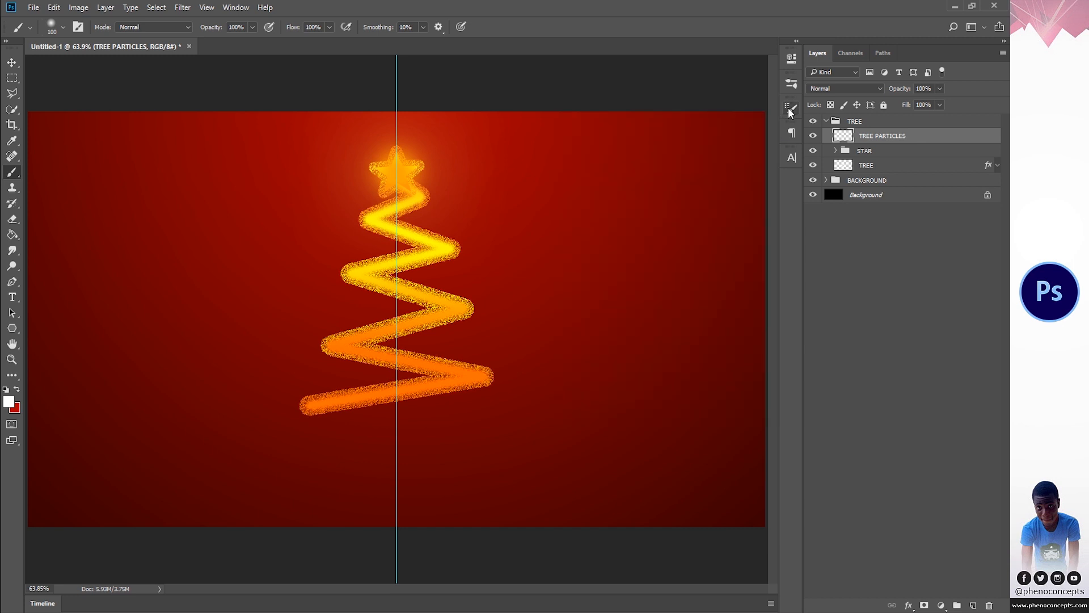
- Try painting scattered white particles around the tree on TREE PARTICLES, then undo the stroke
mouse_move(420, 209)
left_mouse_down()
mouse_move(442, 245)
mouse_move(504, 263)
mouse_move(533, 258)
mouse_move(529, 243)
mouse_move(476, 253)
left_mouse_up()
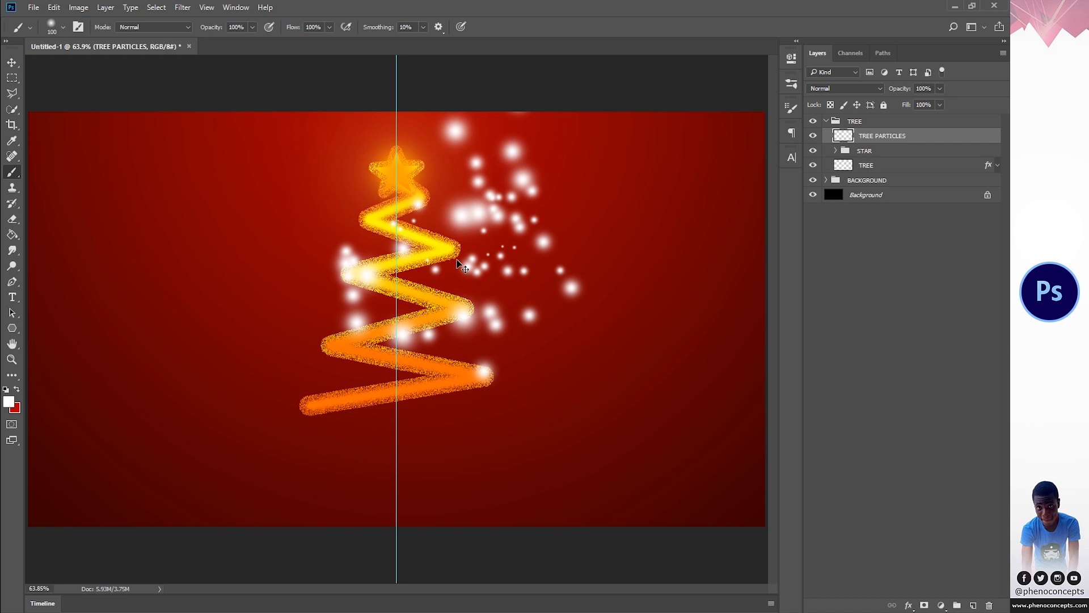
key("ctrl+z")
right_click(498, 236)
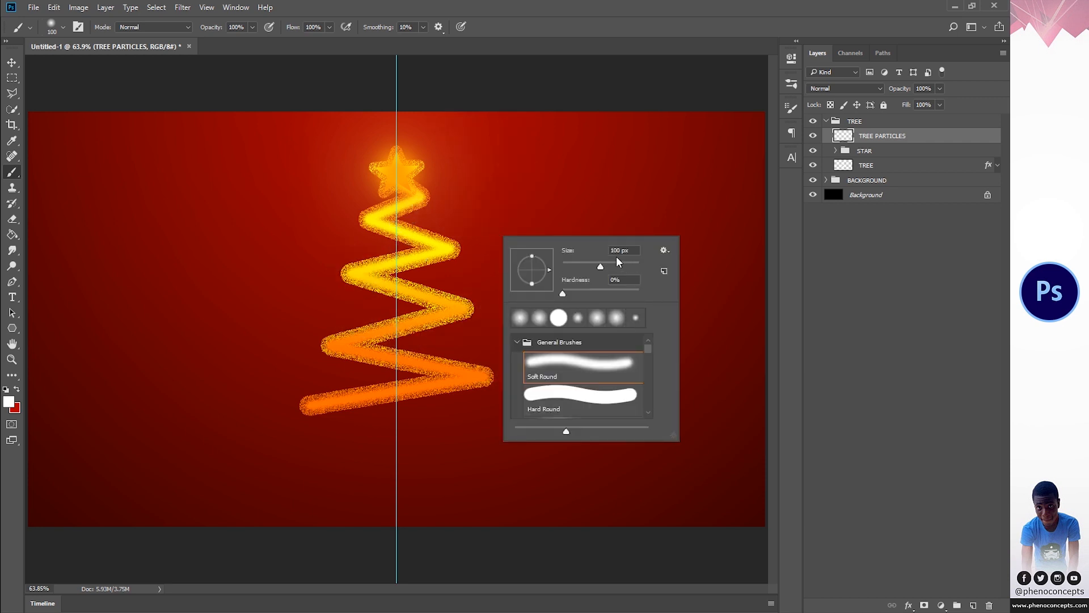
left_click(863, 222)
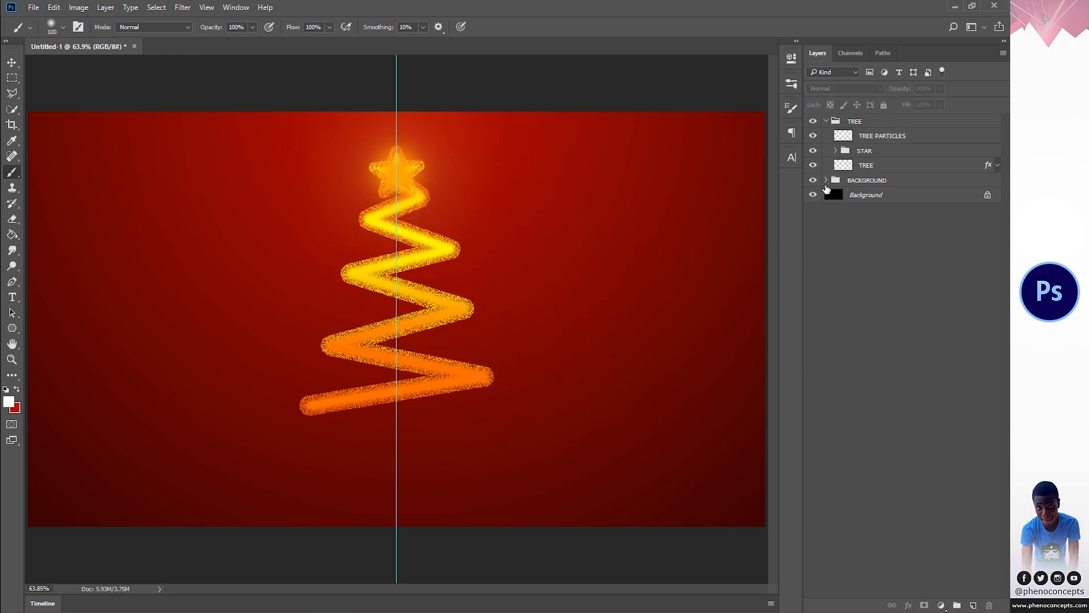
- Add a new layer above Gradient Fill 1 copy in the BACKGROUND group and paint scattered white particles across the canvas
left_click(828, 180)
left_click(903, 196)
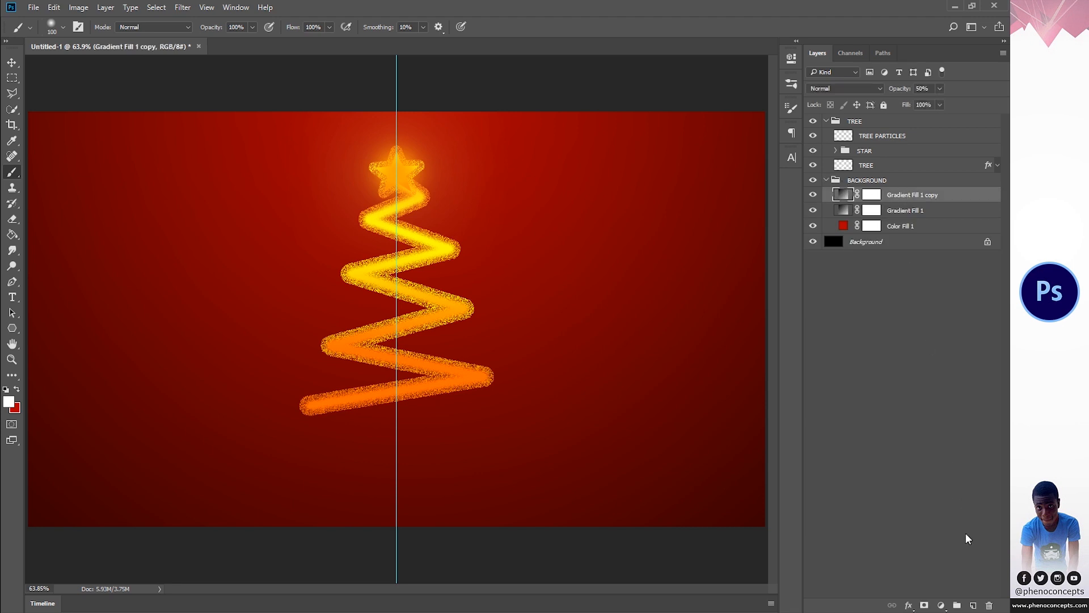
left_click(974, 605)
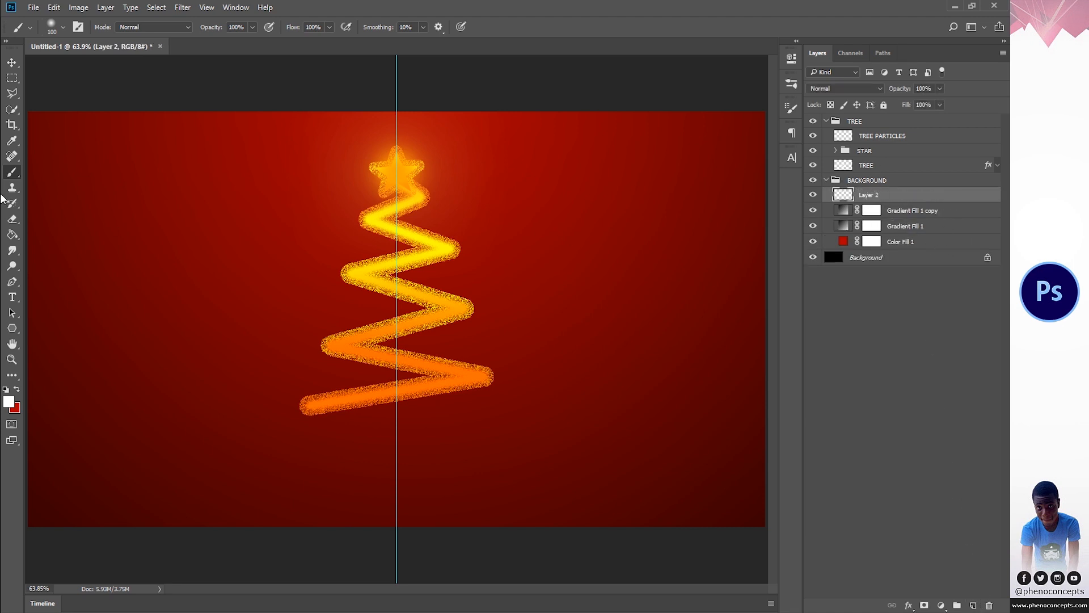
left_click_drag(61, 151, 158, 190)
mouse_move(237, 223)
left_mouse_down()
mouse_move(443, 280)
mouse_move(730, 397)
left_mouse_up()
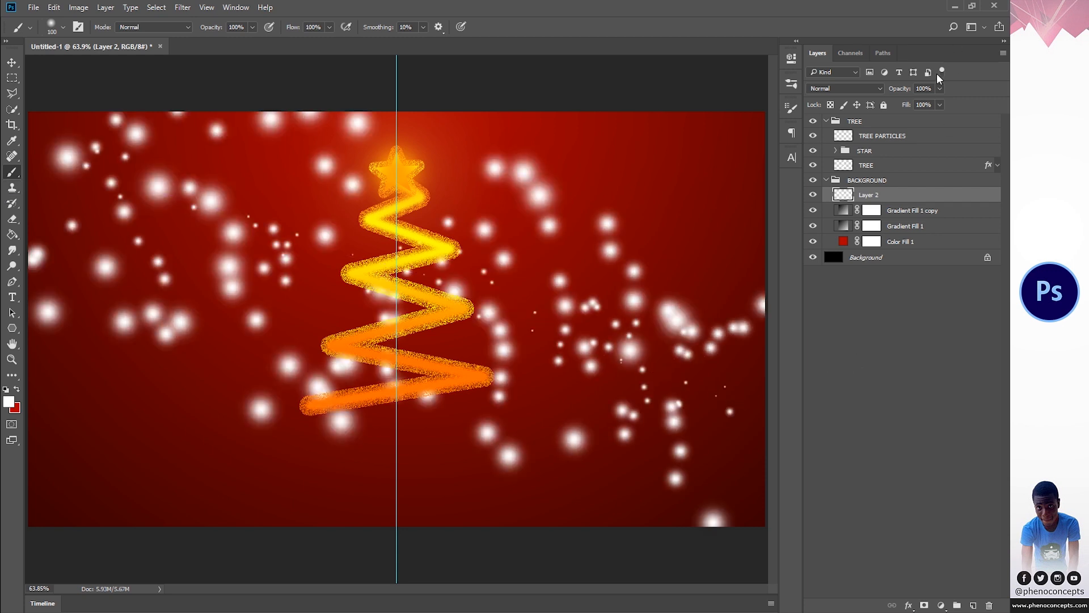
- Set the background particle layer's opacity to 20%
left_click(916, 89)
type("20")
key("Return")
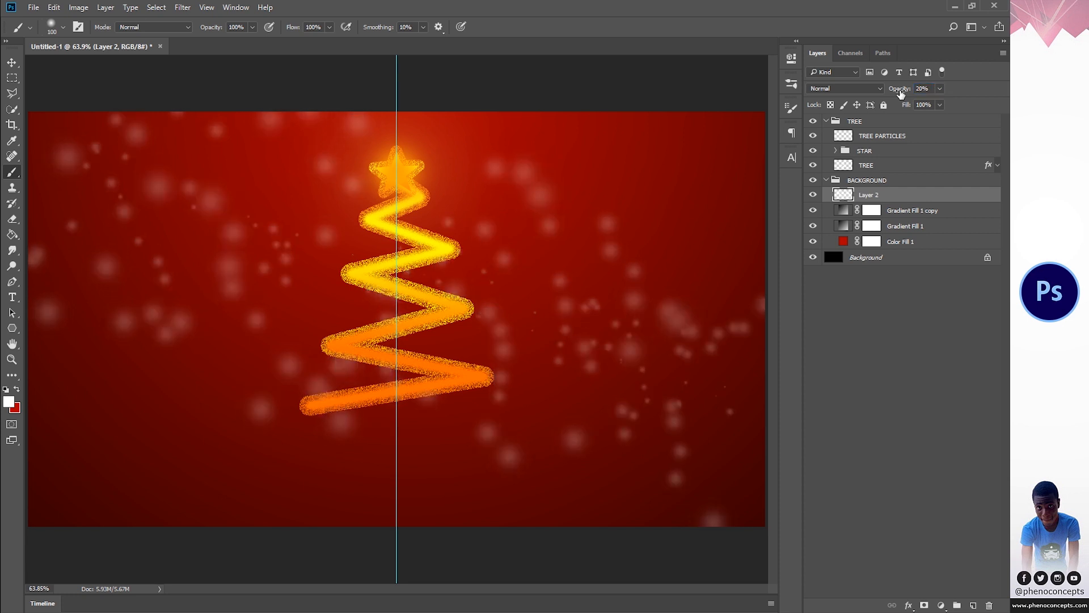
- Set the brush size to 20 px and paint scattered white particles along the zigzag tree on the TREE PARTICLES layer
left_click(883, 139)
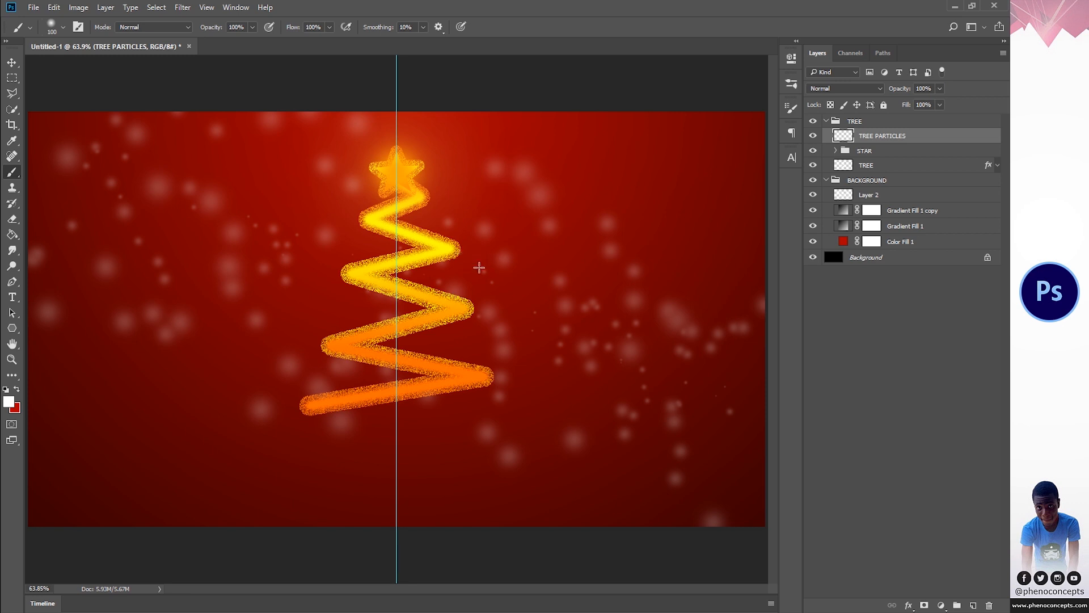
left_click_drag(478, 267, 514, 273)
key("ctrl+z")
right_click(513, 275)
double_click(632, 289)
type("20")
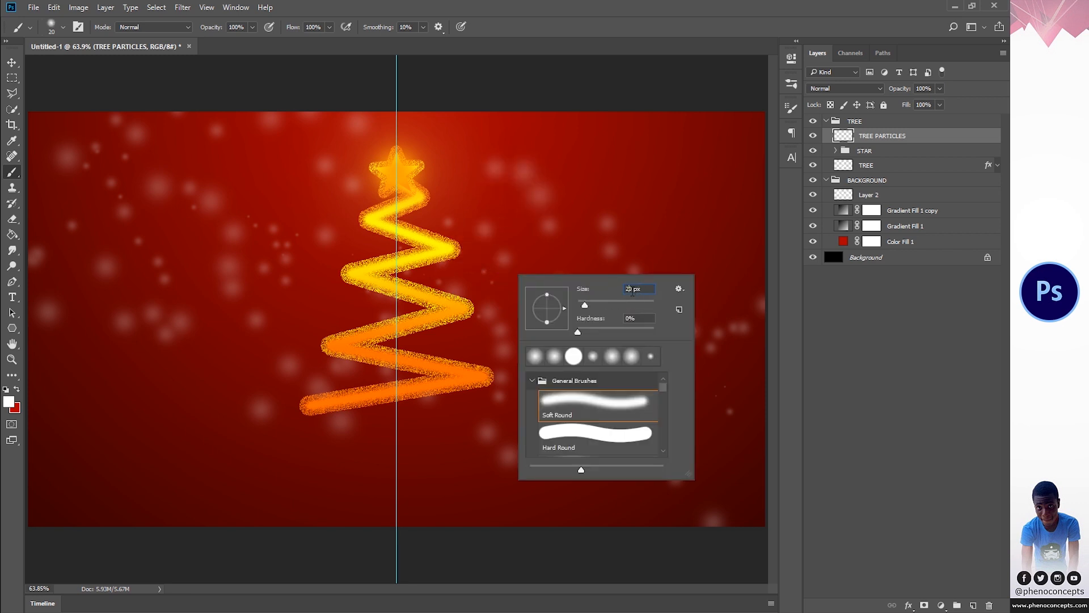
key("Return")
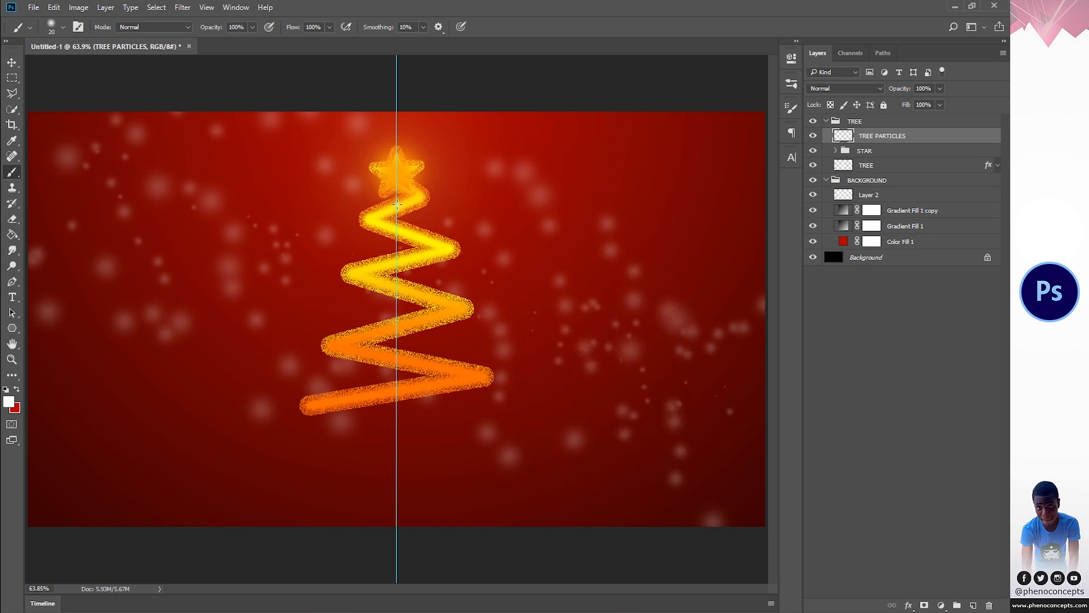
mouse_move(413, 195)
left_mouse_down()
mouse_move(413, 216)
mouse_move(377, 235)
mouse_move(431, 242)
mouse_move(454, 261)
mouse_move(343, 301)
mouse_move(454, 332)
mouse_move(448, 374)
mouse_move(369, 408)
mouse_move(300, 411)
left_mouse_up()
- Move the TREE PARTICLES layer below the TREE layer within its group and set its opacity to 80%
left_click_drag(877, 139, 879, 178)
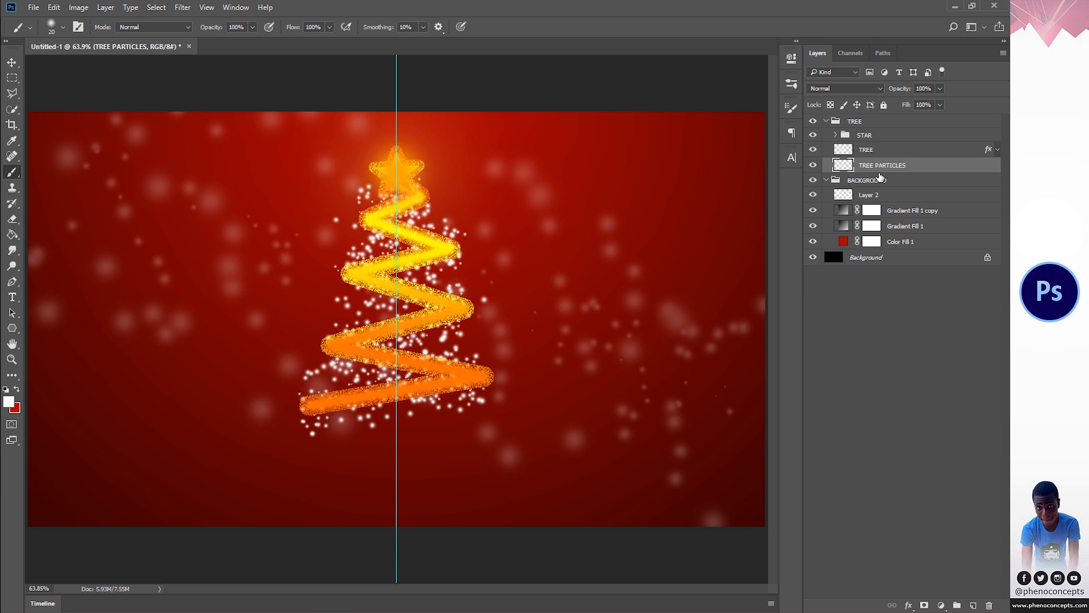
left_click(902, 90)
type("5080")
key("Return")
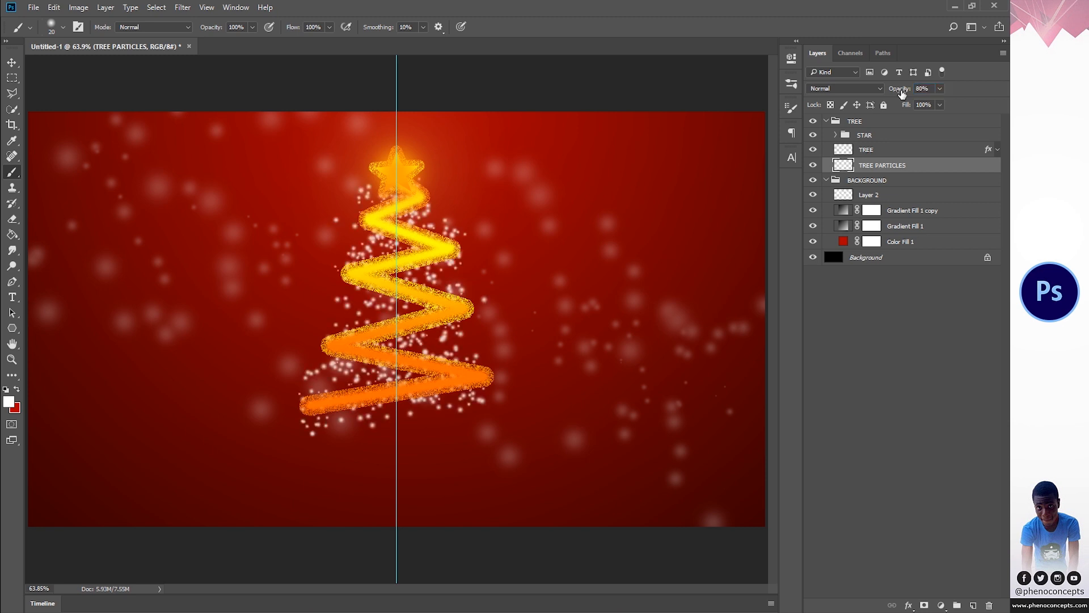
key("z")
mouse_move(445, 302)
left_mouse_down()
mouse_move(407, 304)
mouse_move(424, 307)
left_mouse_up()
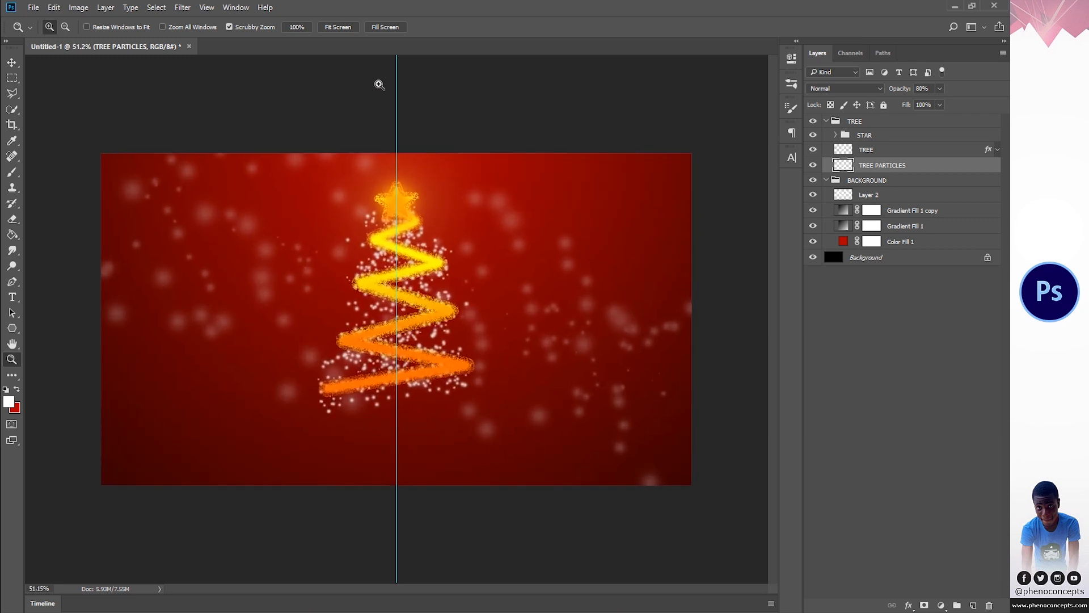
left_click(338, 27)
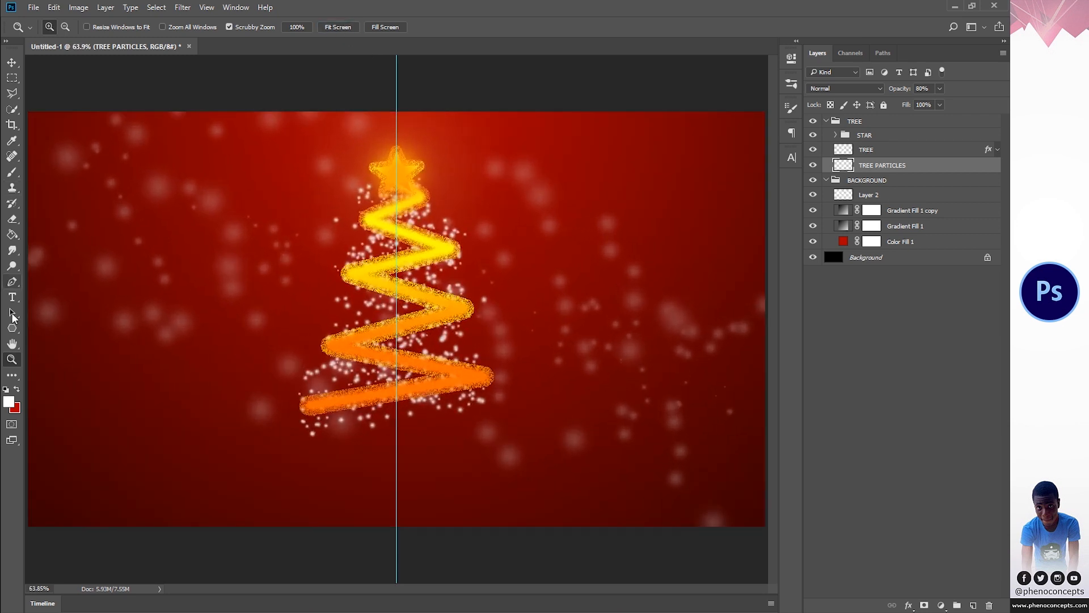
- Add the text "Merry Christmas" below the tree, centred on the vertical guide
left_click(13, 298)
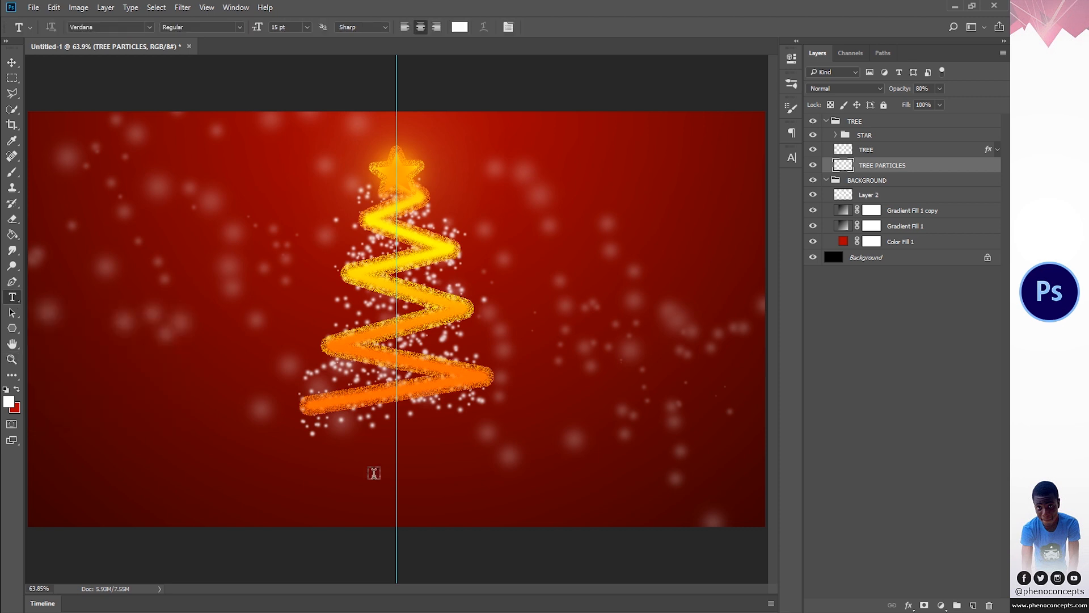
left_click(374, 473)
type("mERRY cHRITMAS")
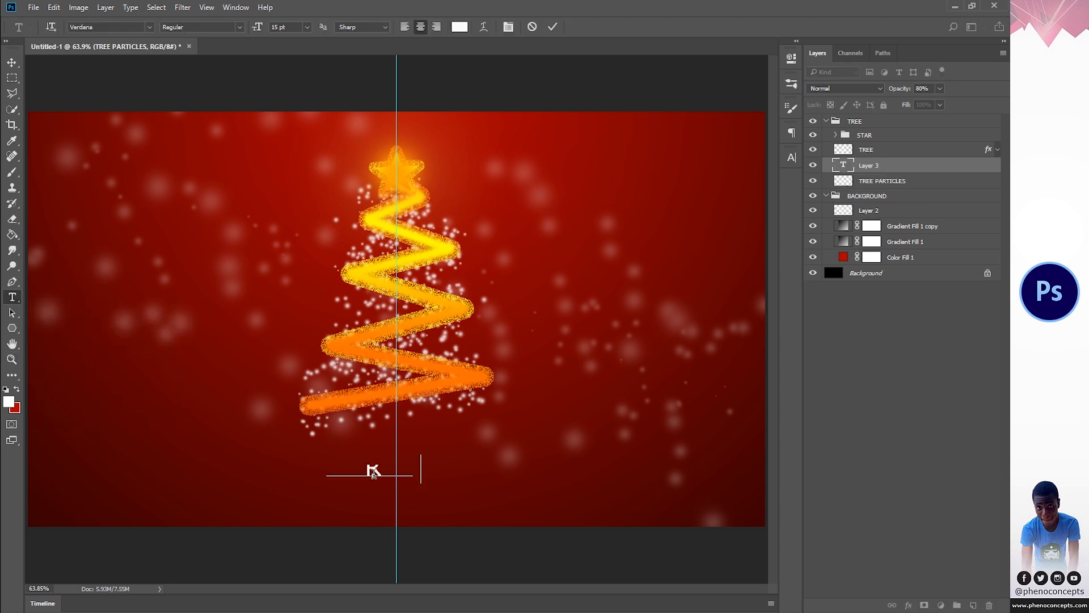
key("ctrl+a")
type("Merry Christmas")
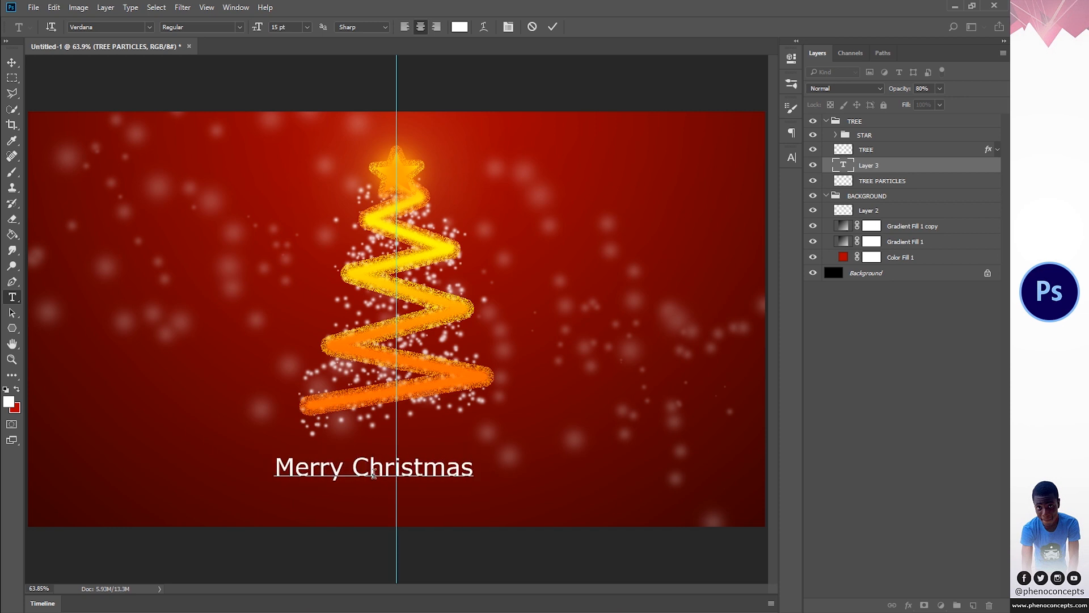
- Set the whole "Merry Christmas" text to the Scriptina font at 24 pt and commit the text
key("ctrl+a")
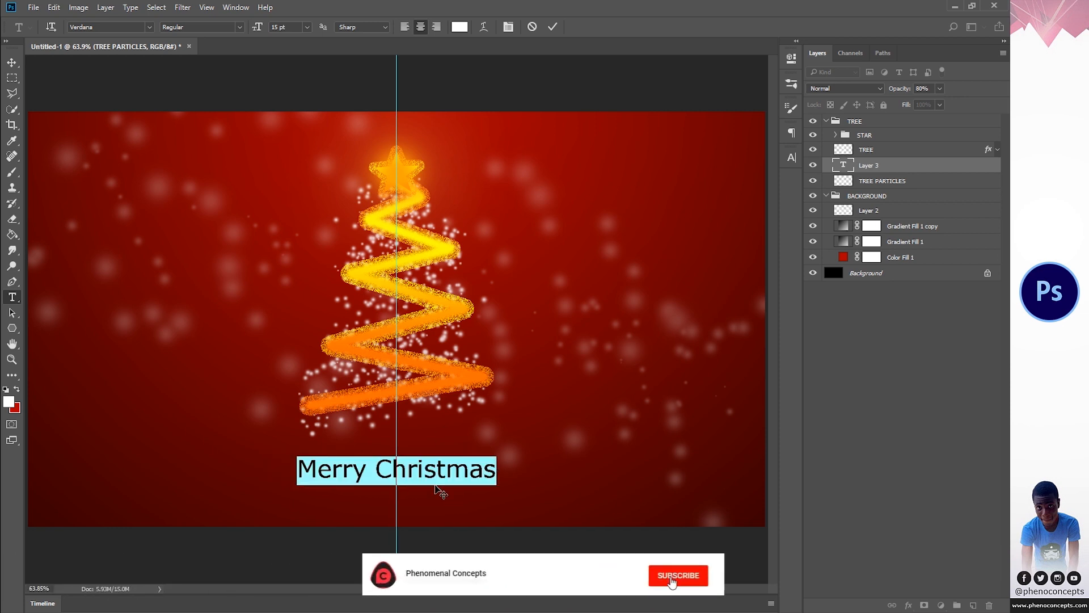
left_click(68, 28)
type("s")
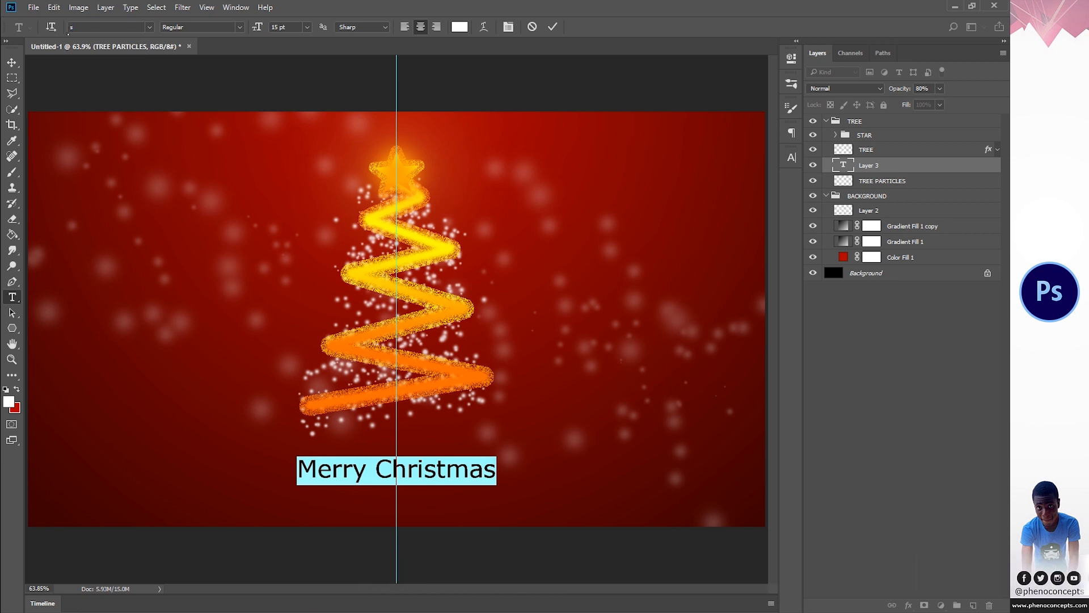
type("cripti")
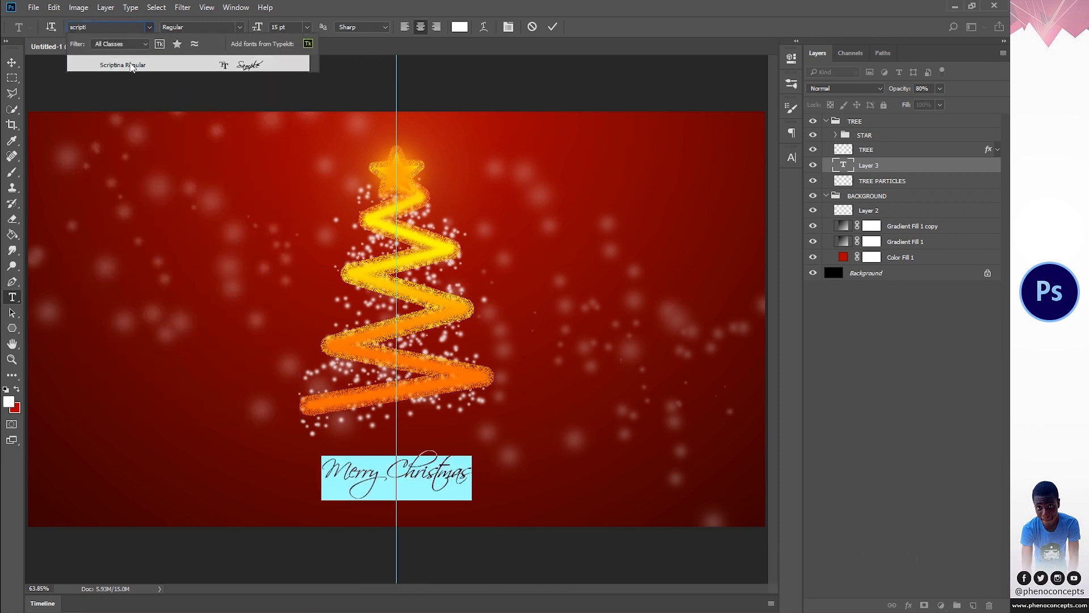
left_click(131, 65)
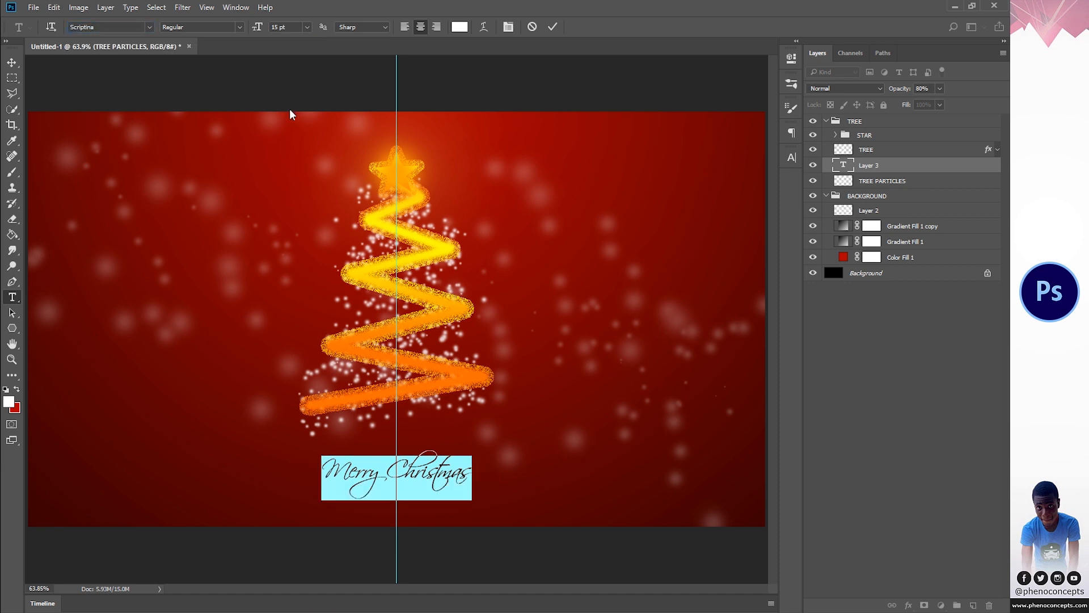
left_click(307, 27)
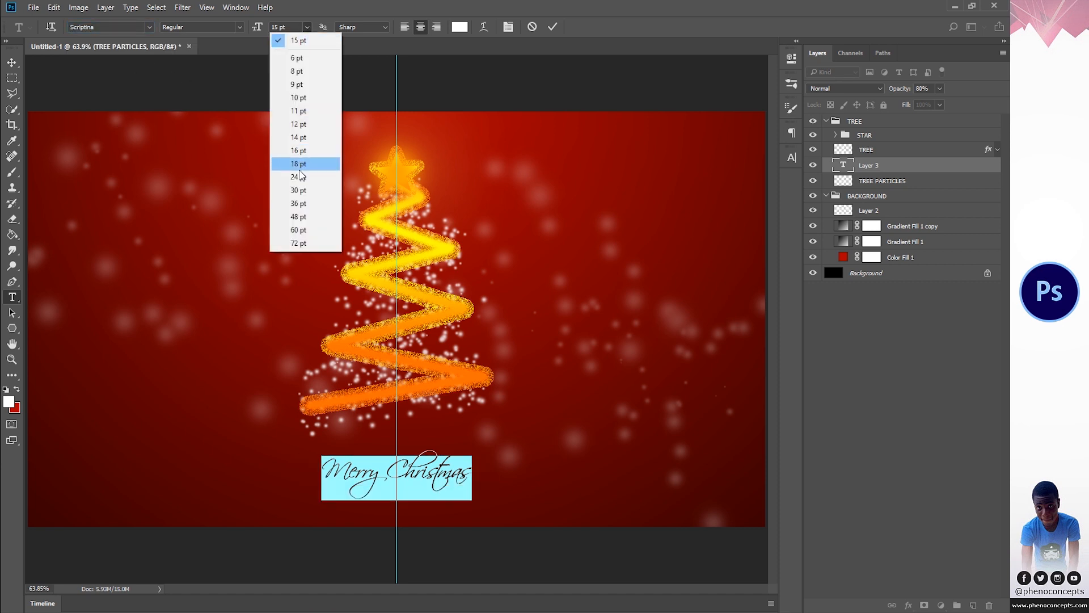
left_click(300, 179)
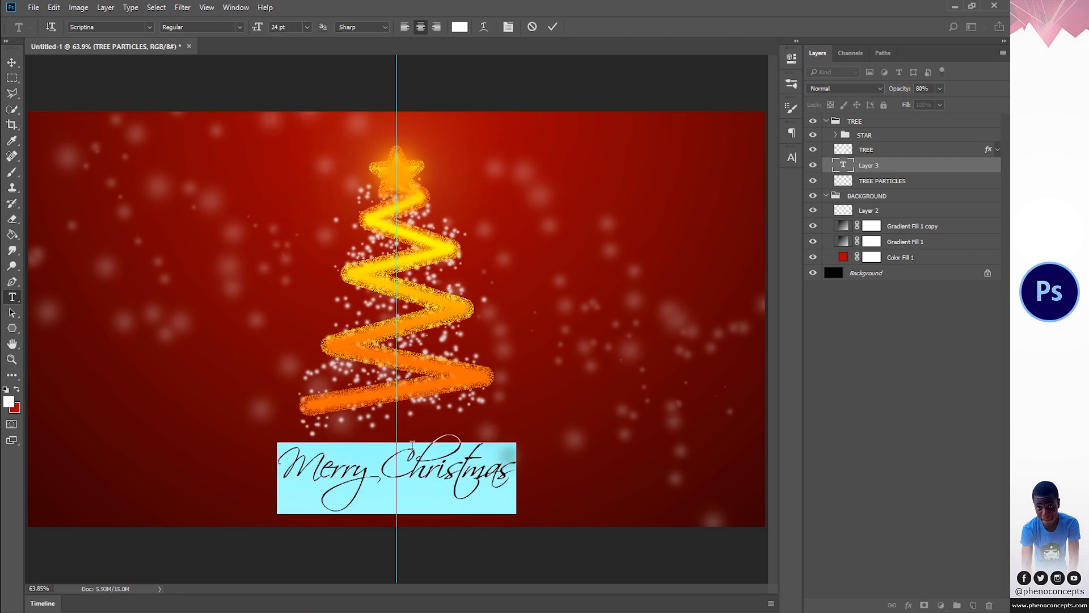
left_click(553, 27)
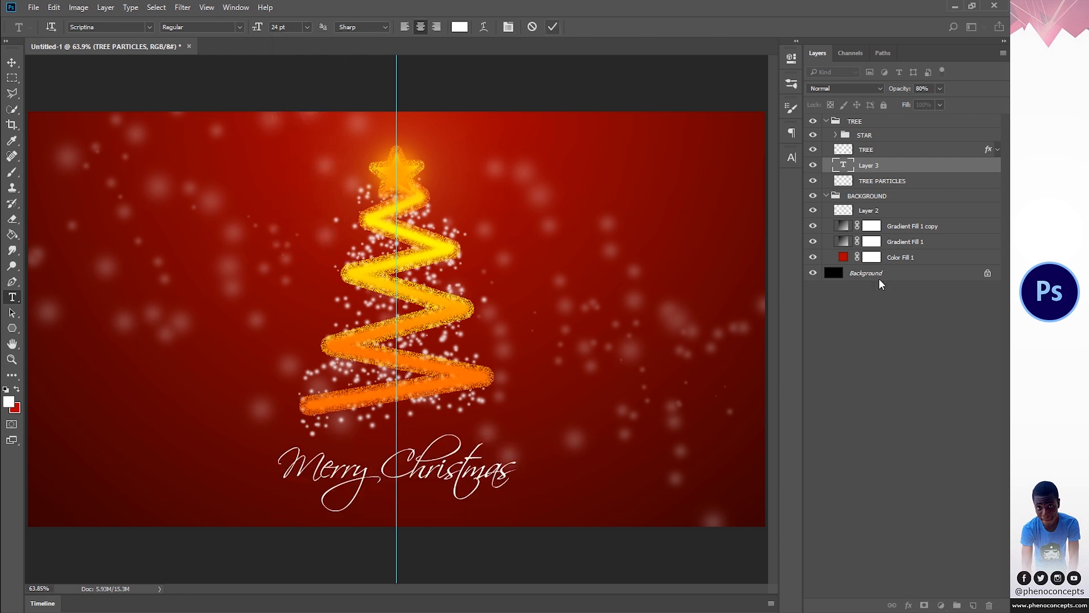
- Move the Merry Christmas text layer above the TREE group, collapse that group and keep the text layer selected
left_click_drag(878, 166, 867, 115)
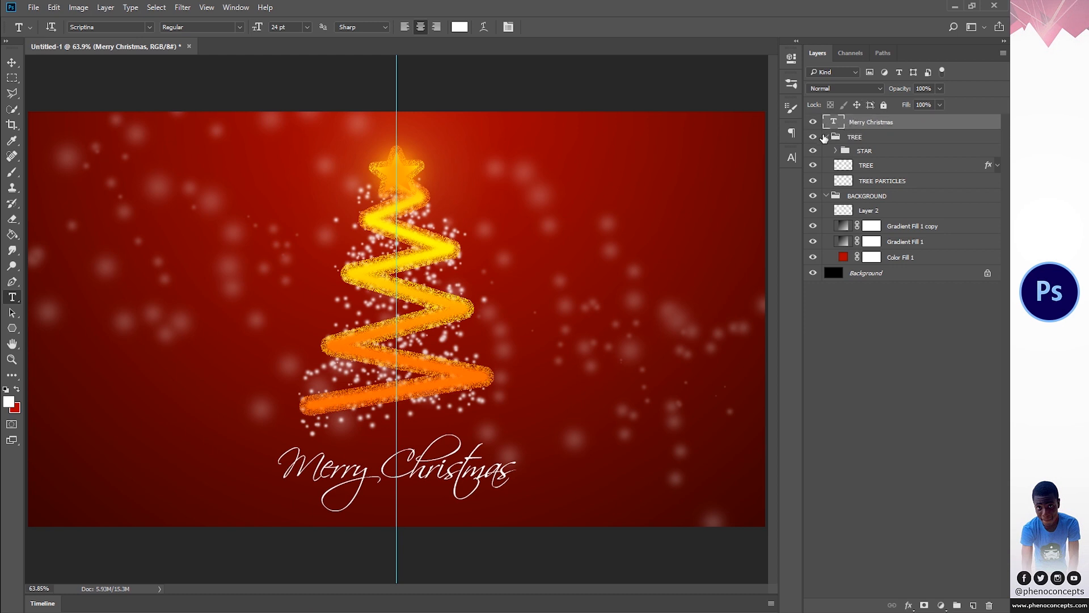
left_click(836, 137)
left_click(826, 137)
left_click(857, 121)
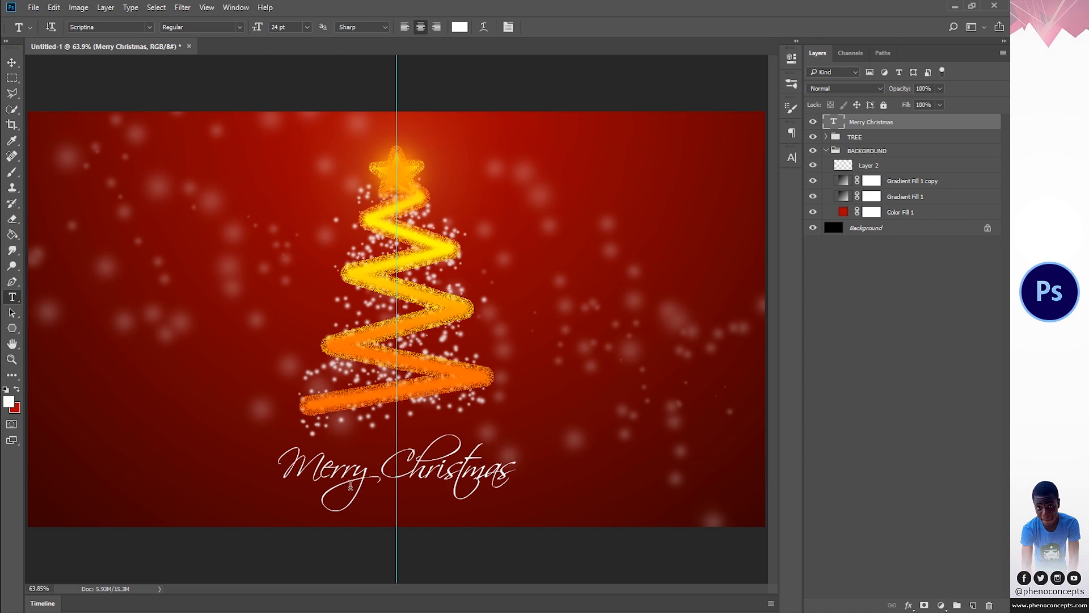
- Add a Stroke effect to the Merry Christmas text layer with Color fill type, Normal blend mode and 1 px size
left_click(908, 606)
left_click(907, 490)
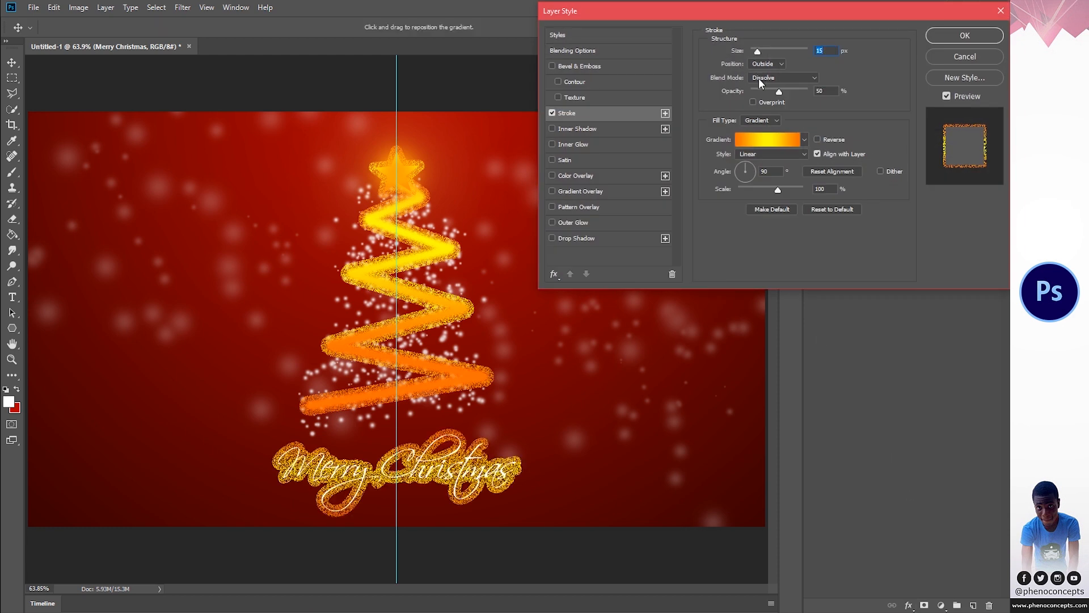
left_click(761, 121)
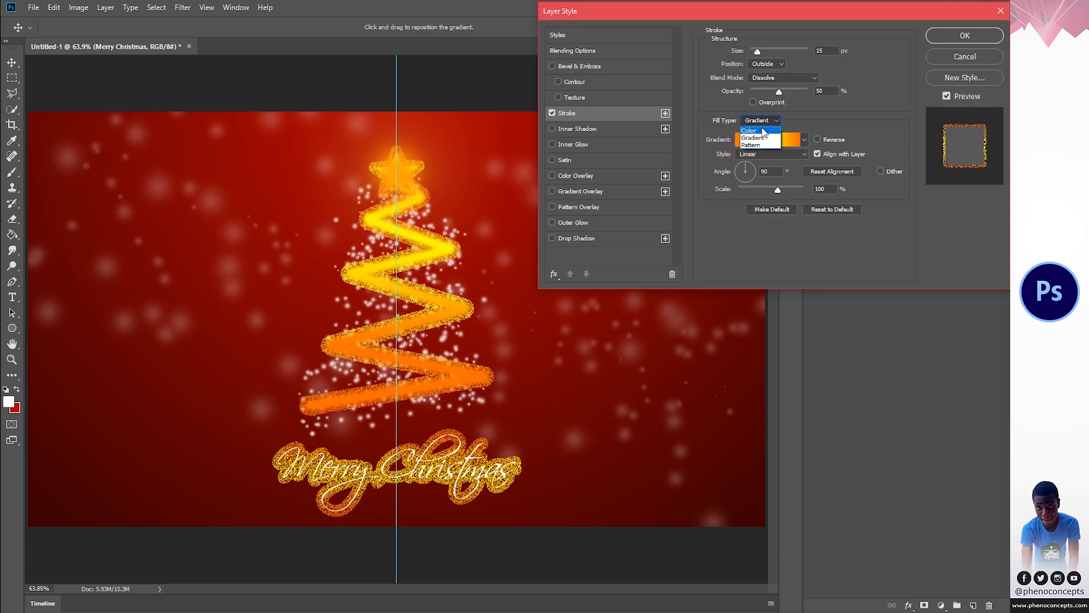
left_click(762, 131)
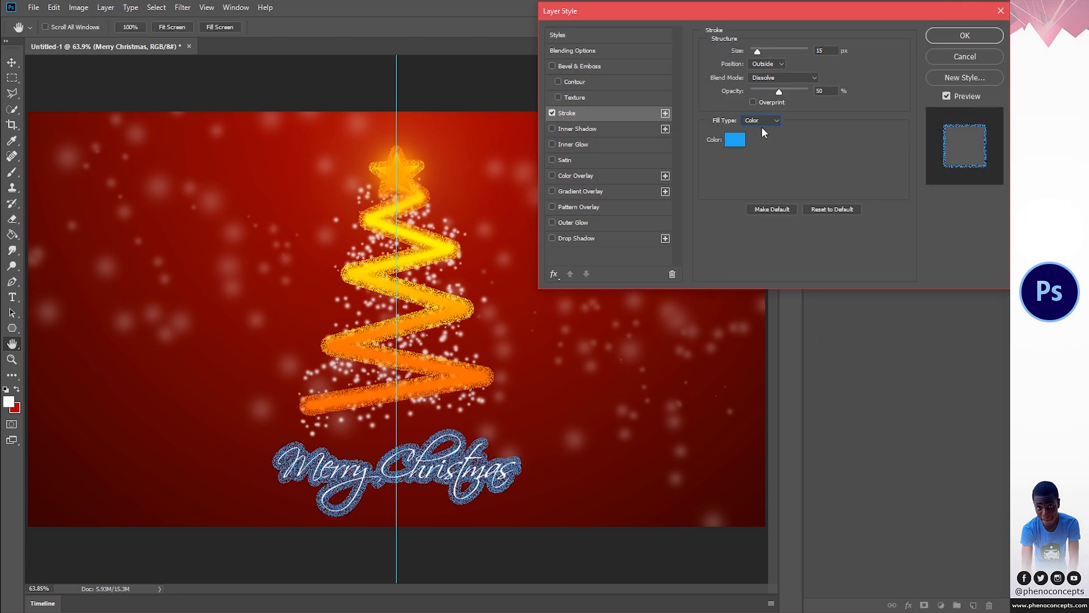
left_click(766, 77)
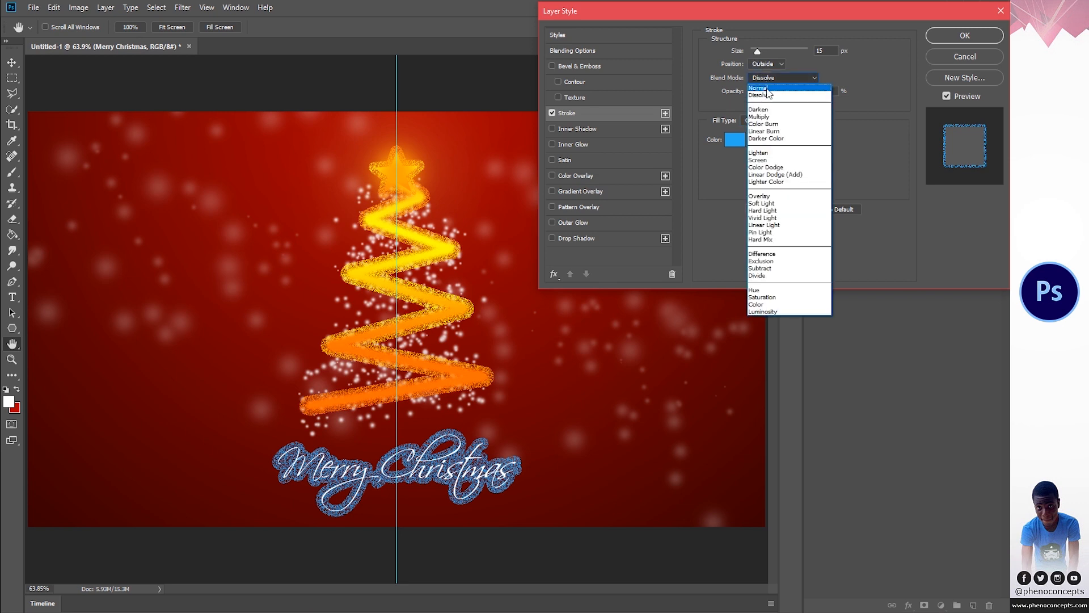
left_click(766, 80)
left_click_drag(757, 51, 748, 52)
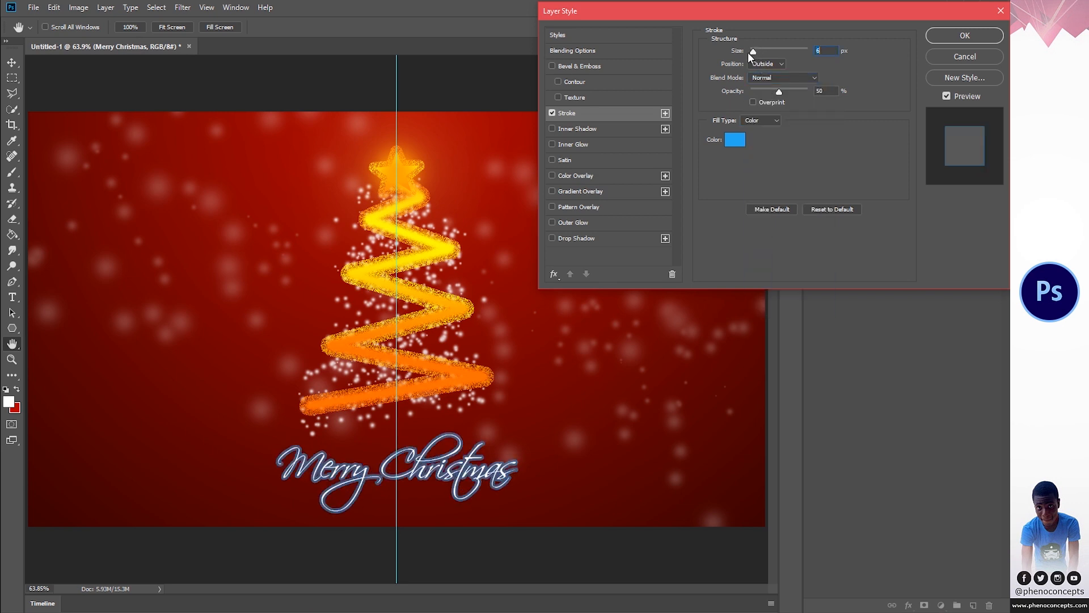
- Set the text's stroke color to white (ffffff)
left_click(736, 141)
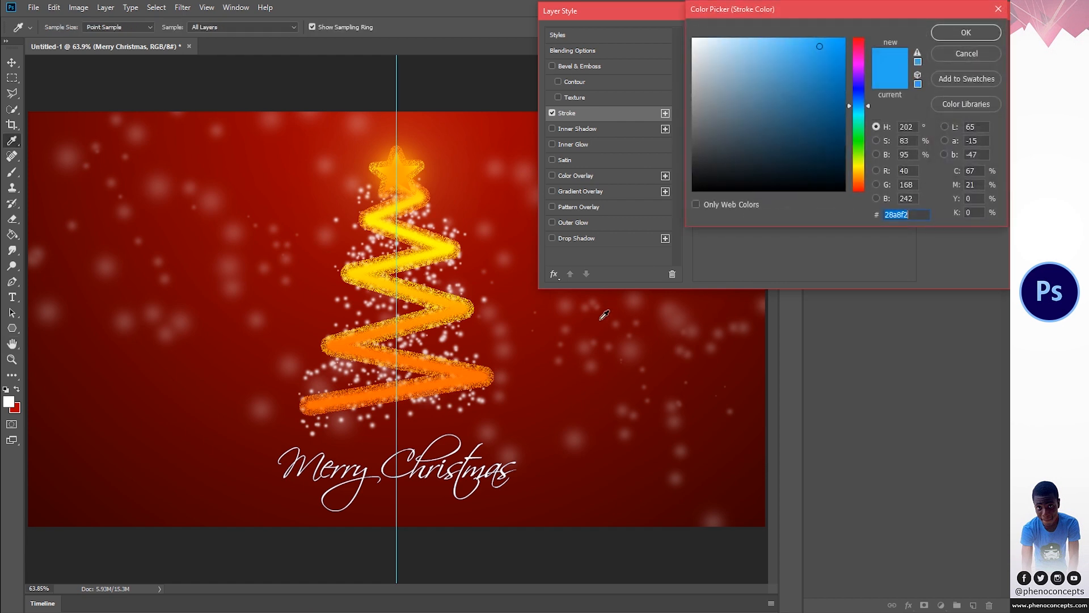
type("ffffff")
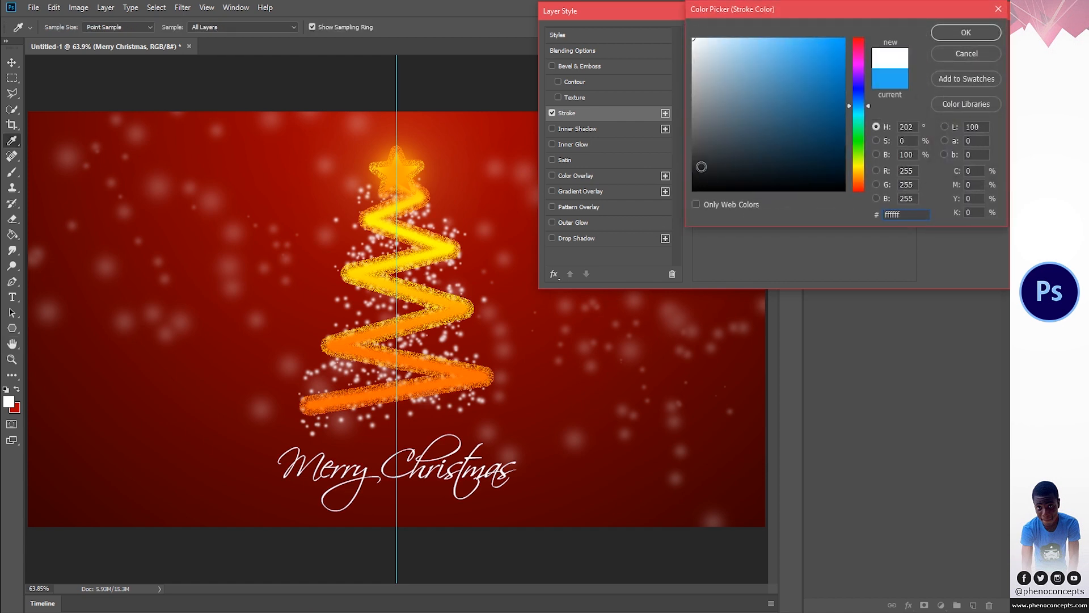
left_click(968, 32)
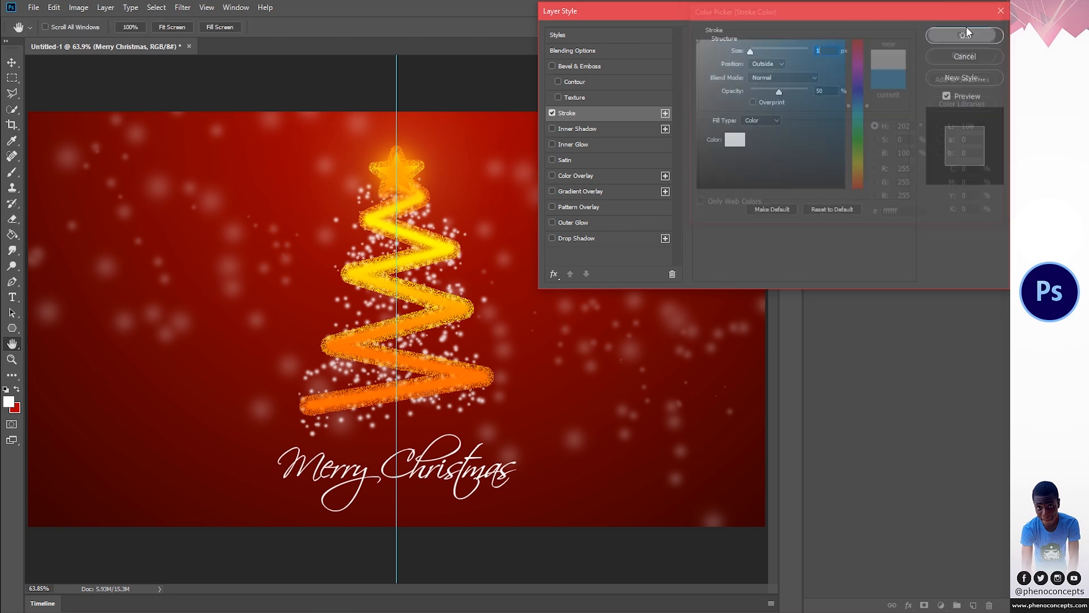
- Add a Color Overlay in golden yellow ffd801 to the Merry Christmas text and copy its hex code
left_click(570, 175)
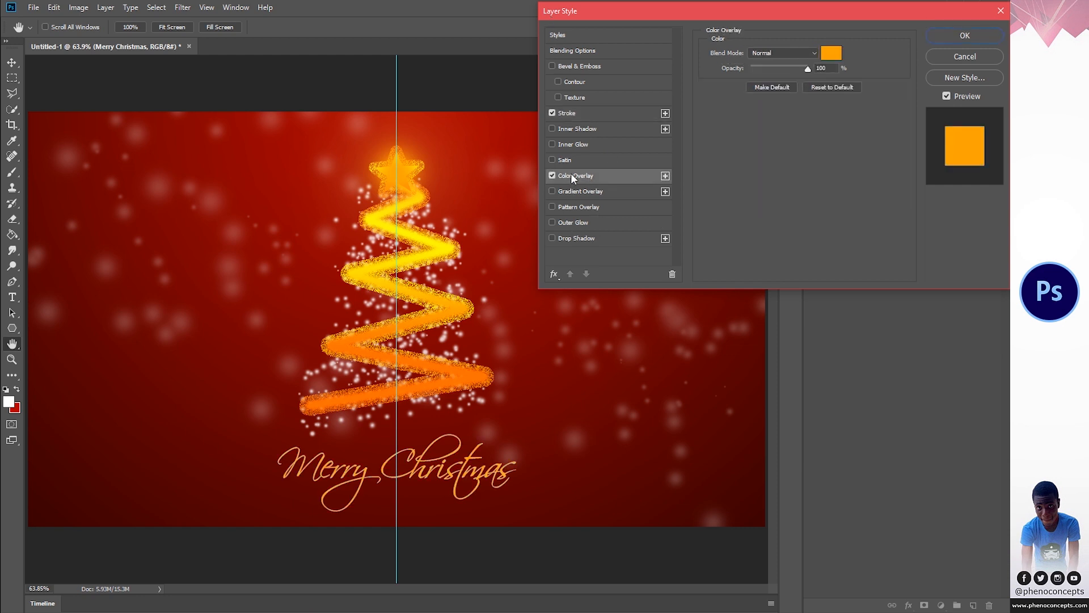
left_click(831, 53)
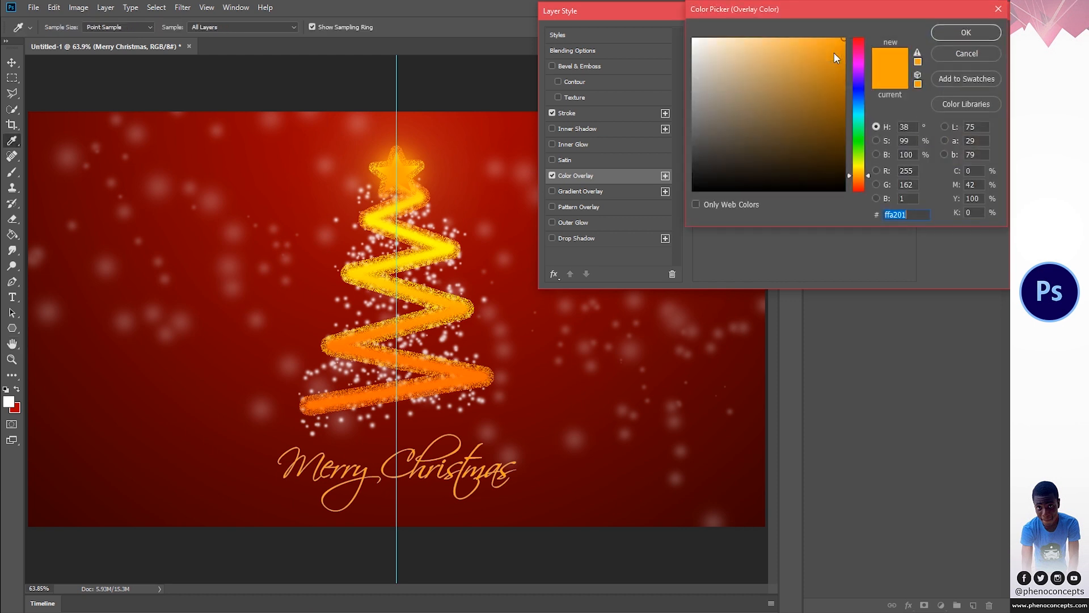
left_click(859, 166)
left_click_drag(860, 166, 861, 170)
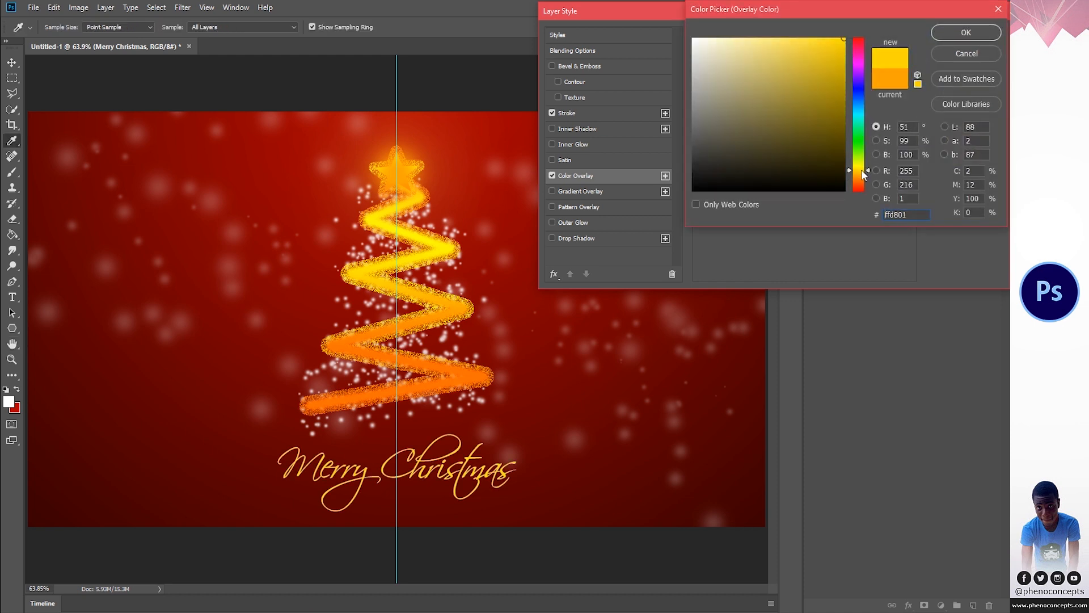
double_click(908, 214)
key("ctrl+c")
right_click(896, 214)
left_click(822, 253)
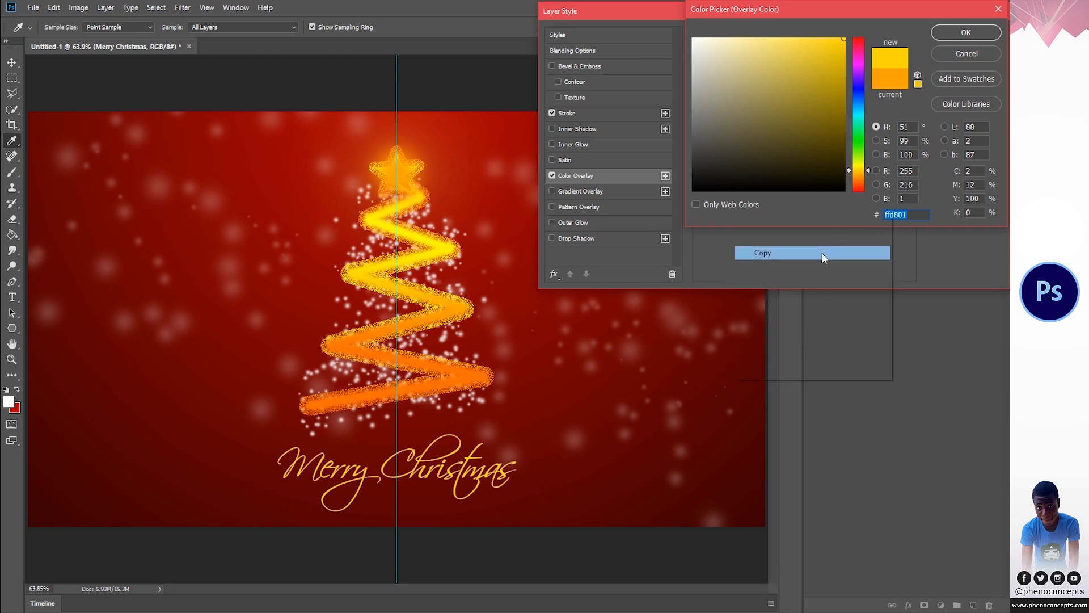
left_click(950, 34)
- Change the text's stroke color to match the overlay using the copied hex code ffd801
left_click(593, 114)
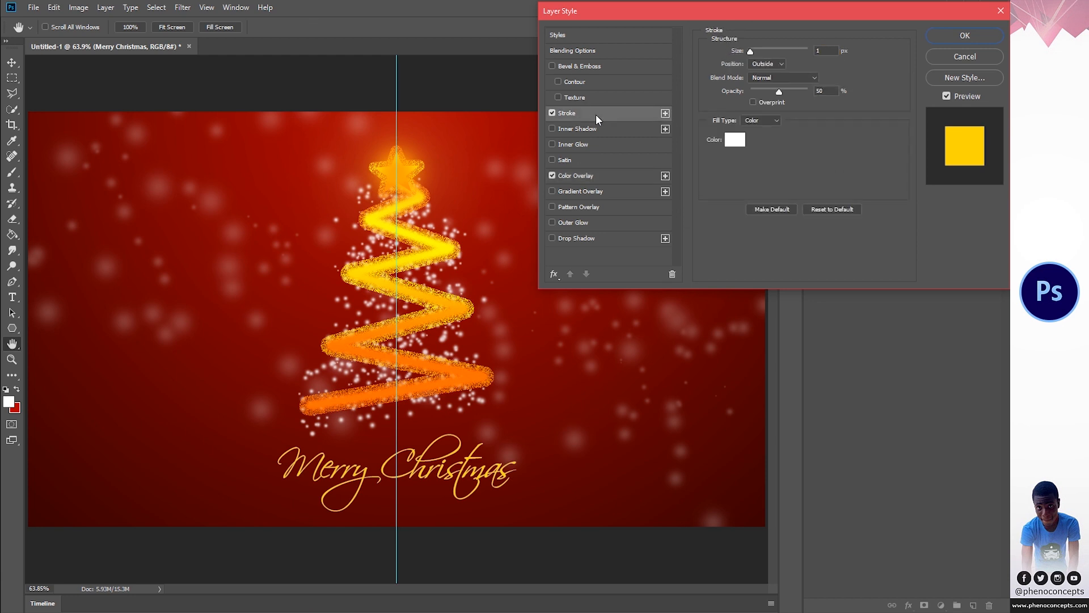
left_click(733, 140)
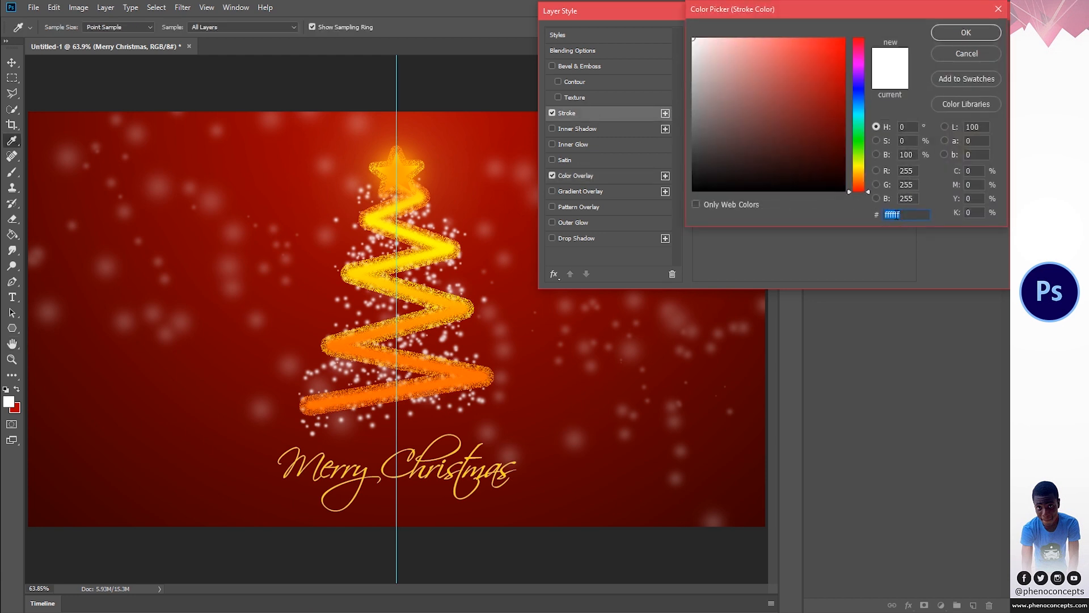
right_click(901, 214)
left_click(829, 268)
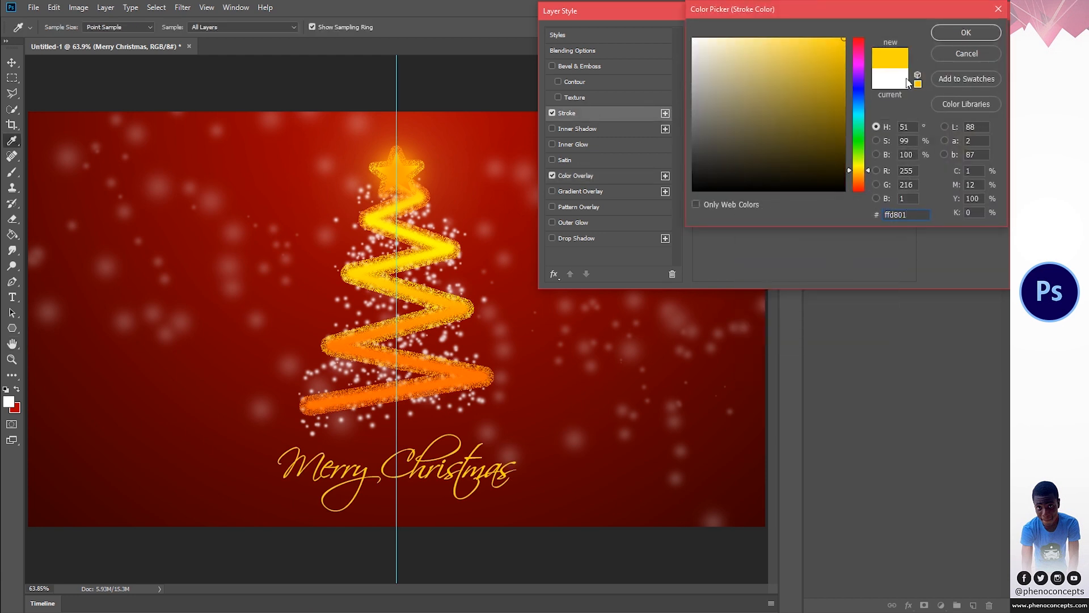
left_click(952, 35)
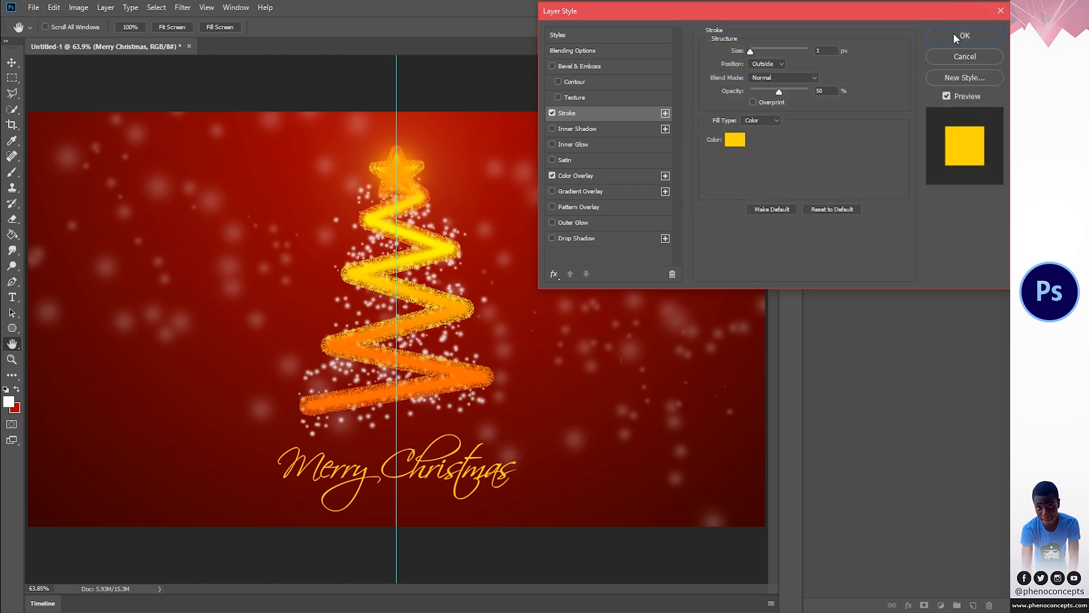
- Apply the Merry Christmas layer style, then collapse its effects list and the BACKGROUND group
left_click(953, 34)
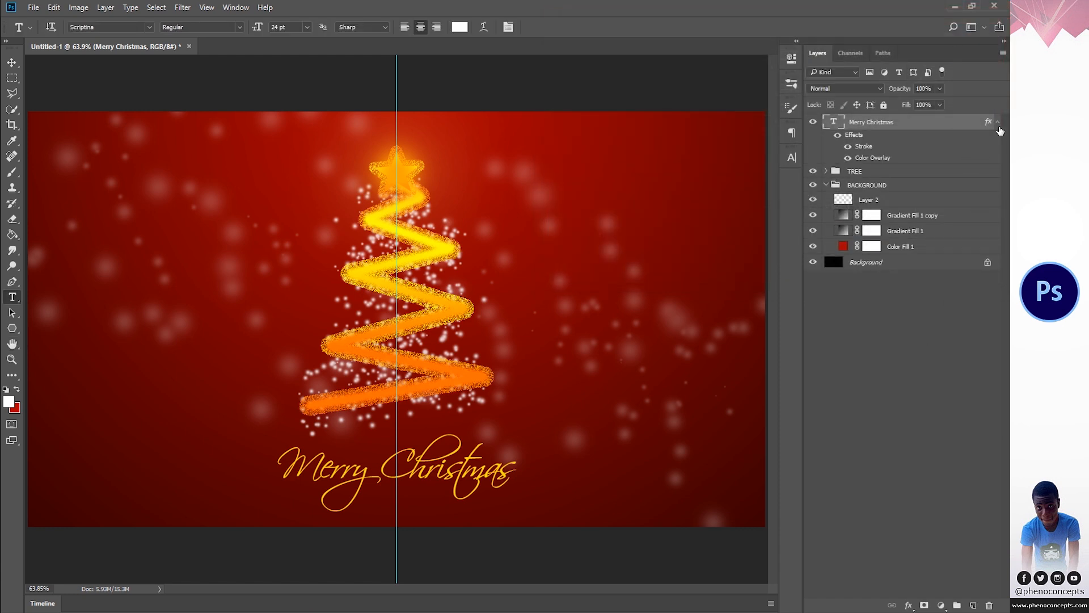
left_click(998, 121)
key("v")
left_click(959, 352)
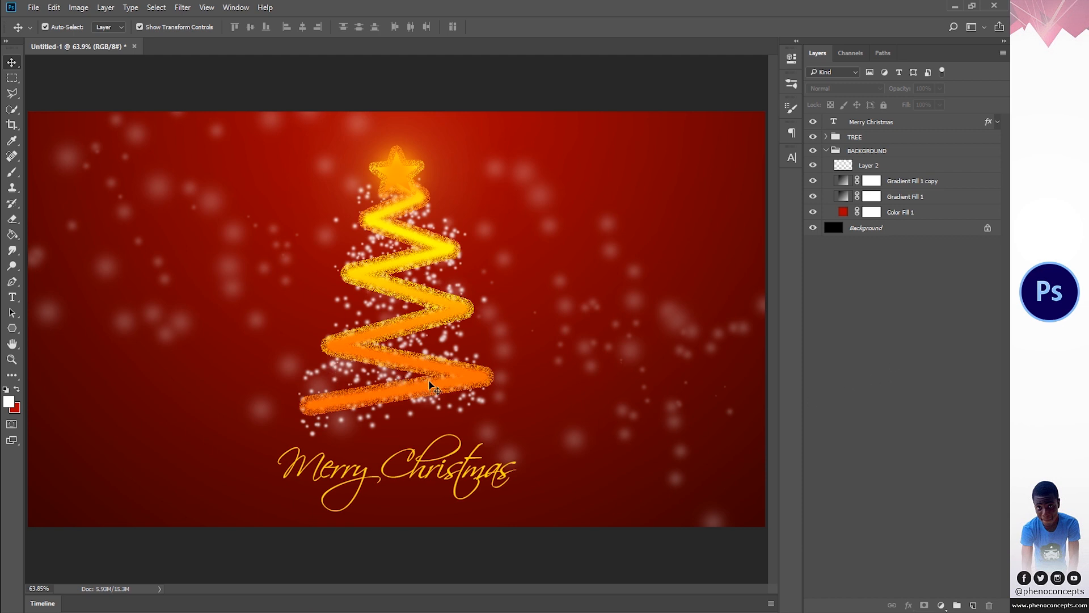
left_click(826, 150)
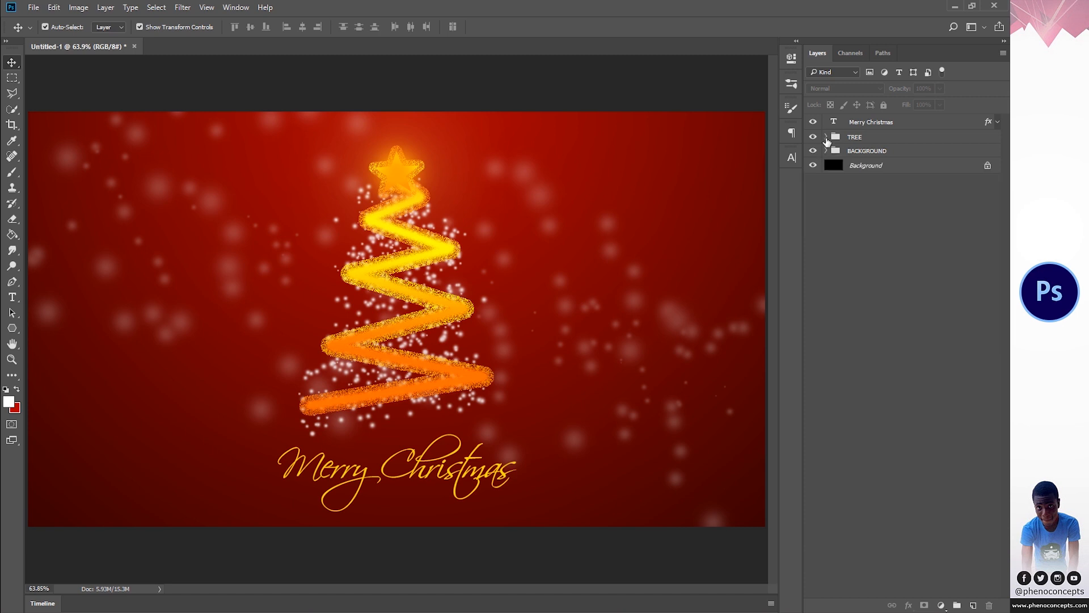
- Enlarge the Outer Glow on the TREE layer inside the TREE group to 57 px, with 0% spread
left_click(826, 138)
left_click(869, 165)
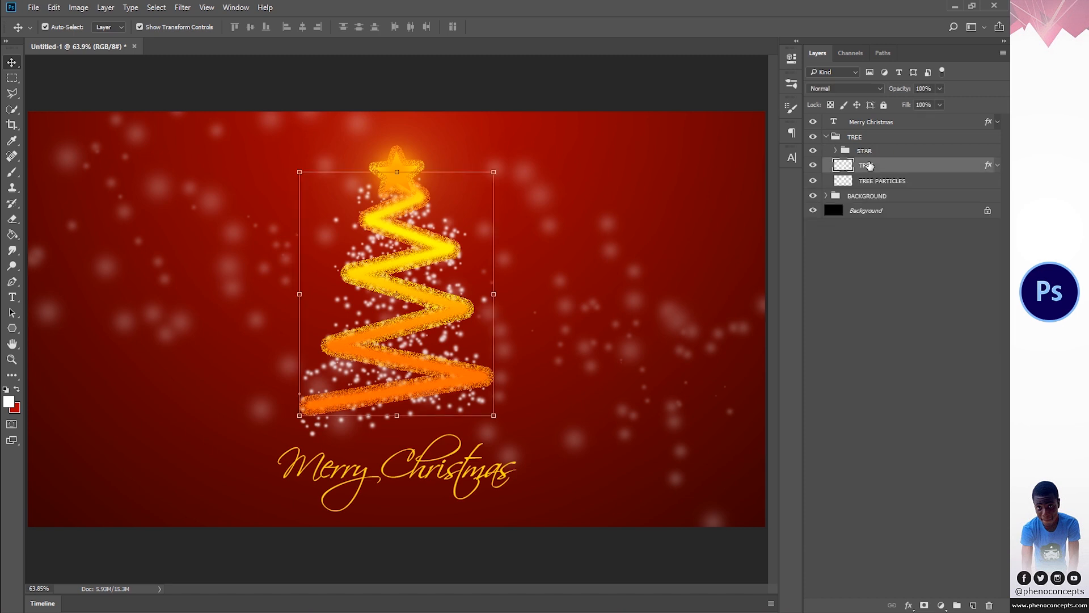
double_click(989, 166)
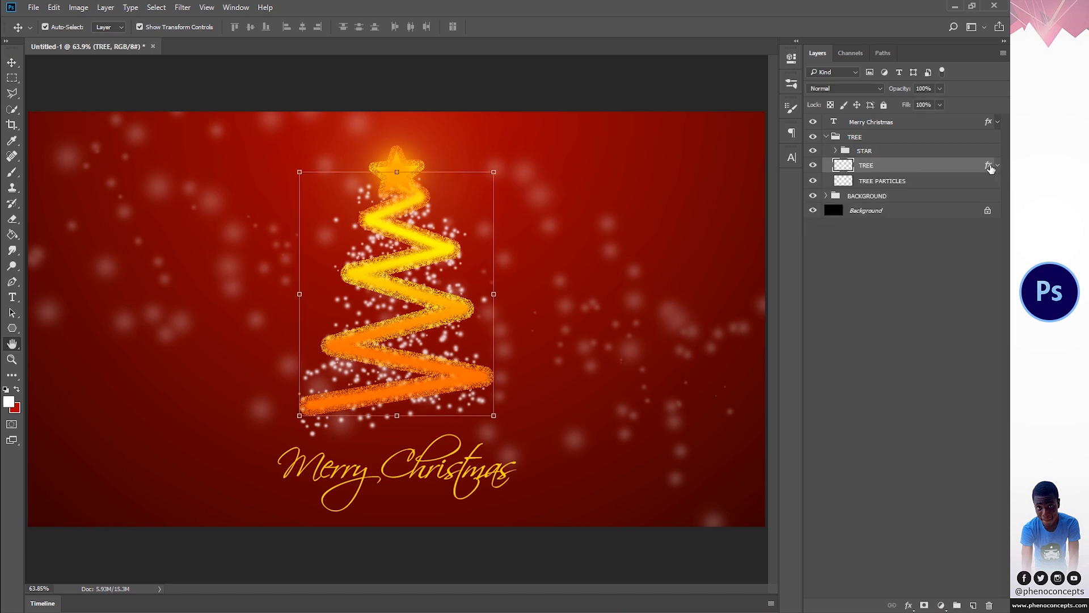
left_click(573, 223)
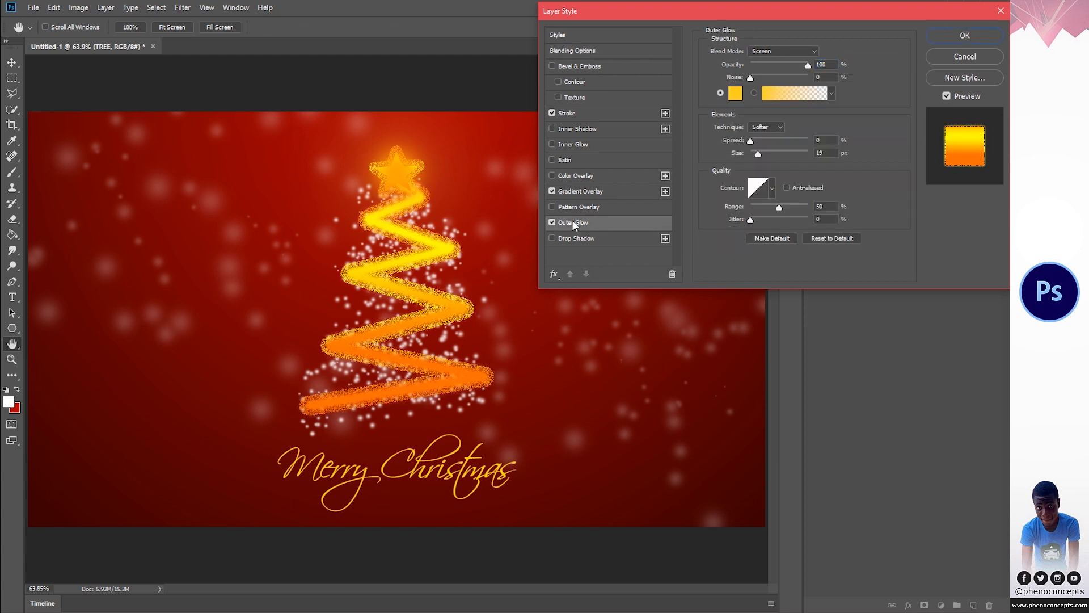
mouse_move(770, 156)
left_mouse_down()
mouse_move(772, 141)
mouse_move(754, 156)
mouse_move(758, 142)
mouse_move(767, 154)
left_mouse_up()
left_click_drag(758, 141, 748, 144)
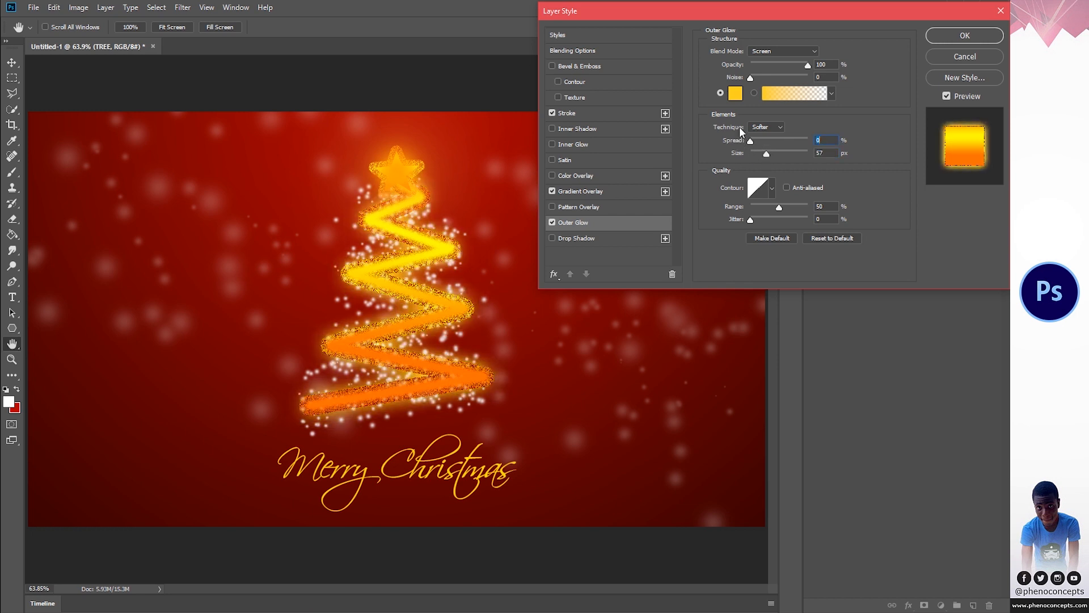
- Pick a new color for the TREE layer's outer glow, apply the layer style and deselect the layer
left_click(735, 93)
left_click_drag(781, 38, 818, 67)
left_click(966, 32)
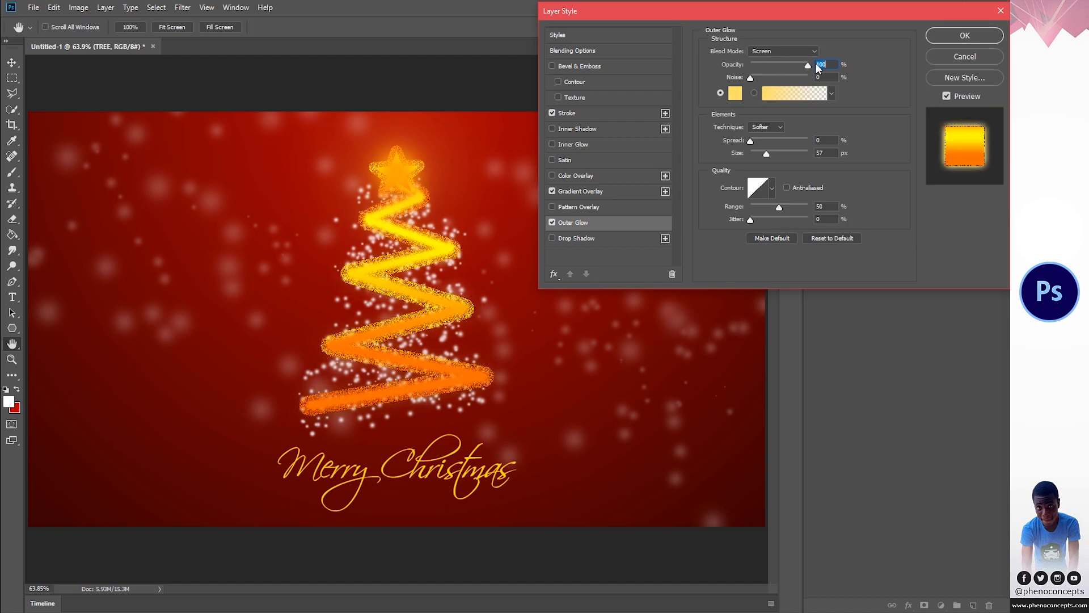
left_click(953, 37)
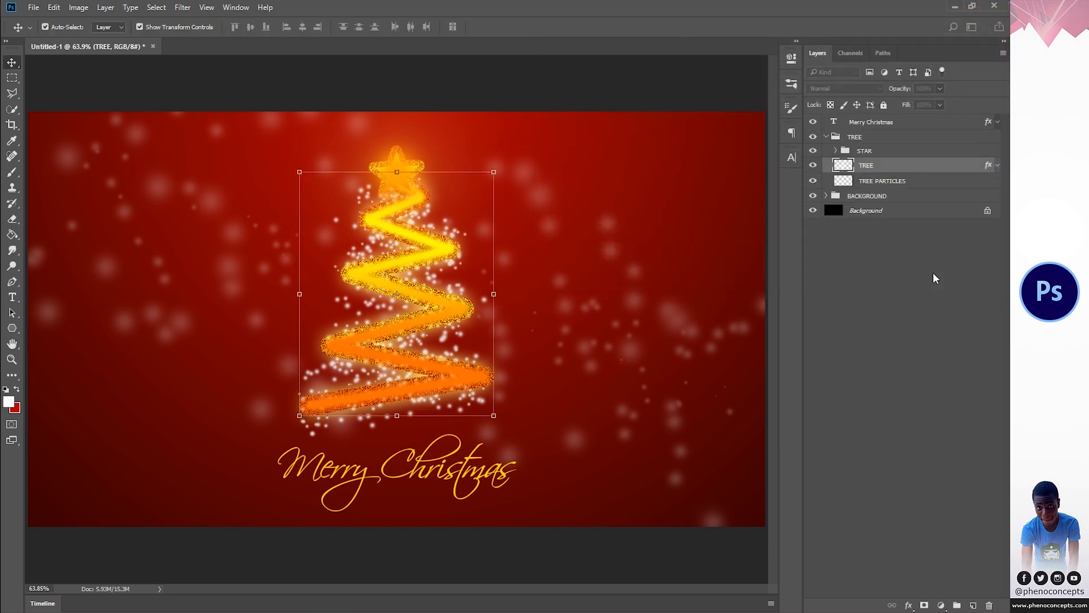
left_click(925, 286)
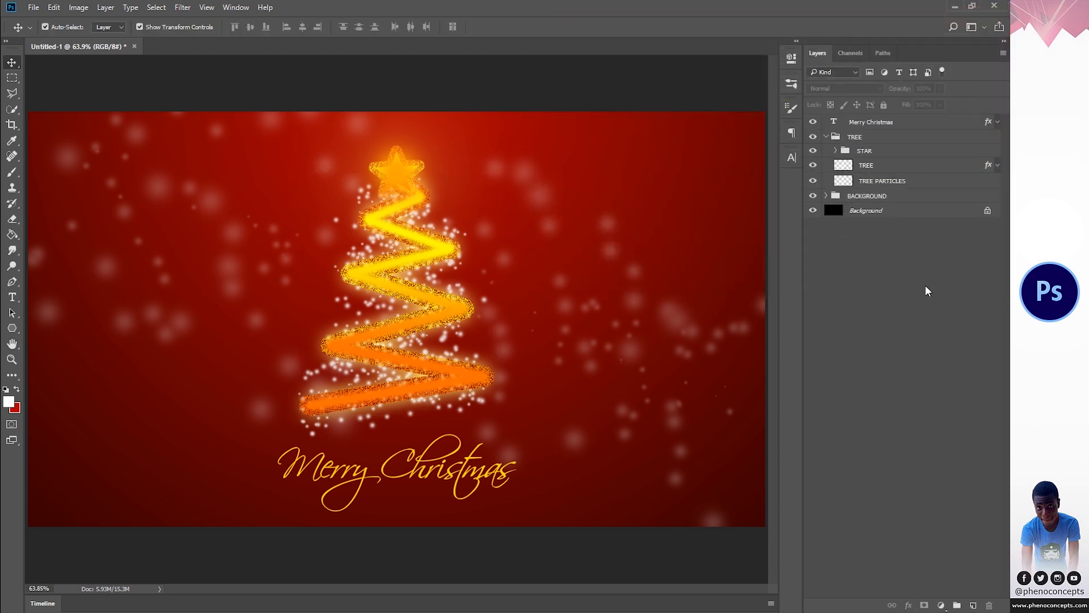